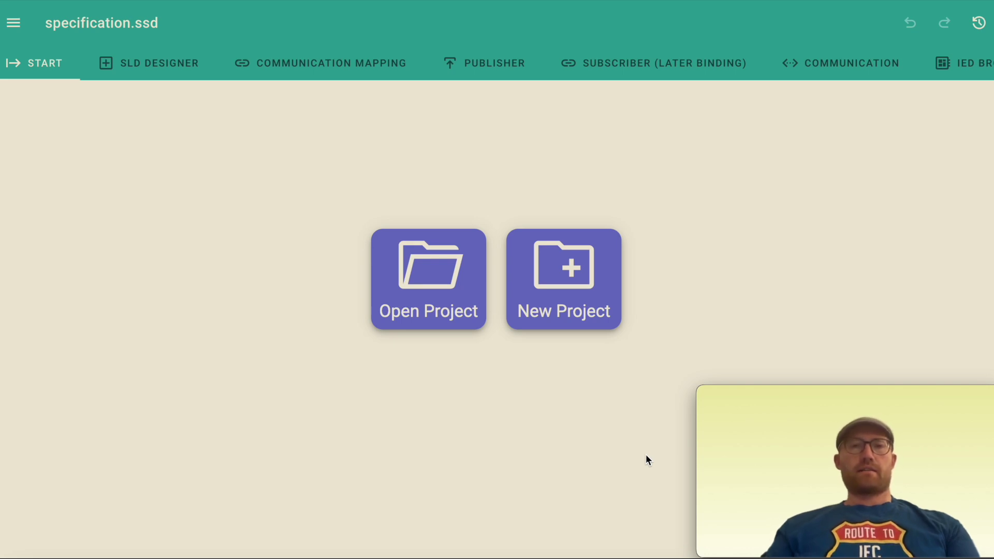
Step: Open the Template Editor and inspect the MMXU logical node type together with the definition of its A data object
left_click(859, 62)
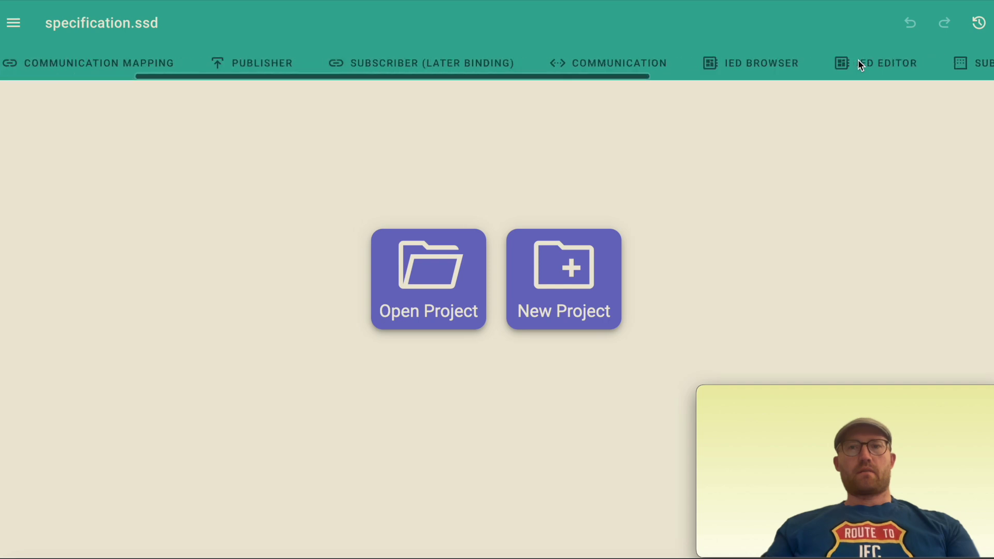
left_click(927, 65)
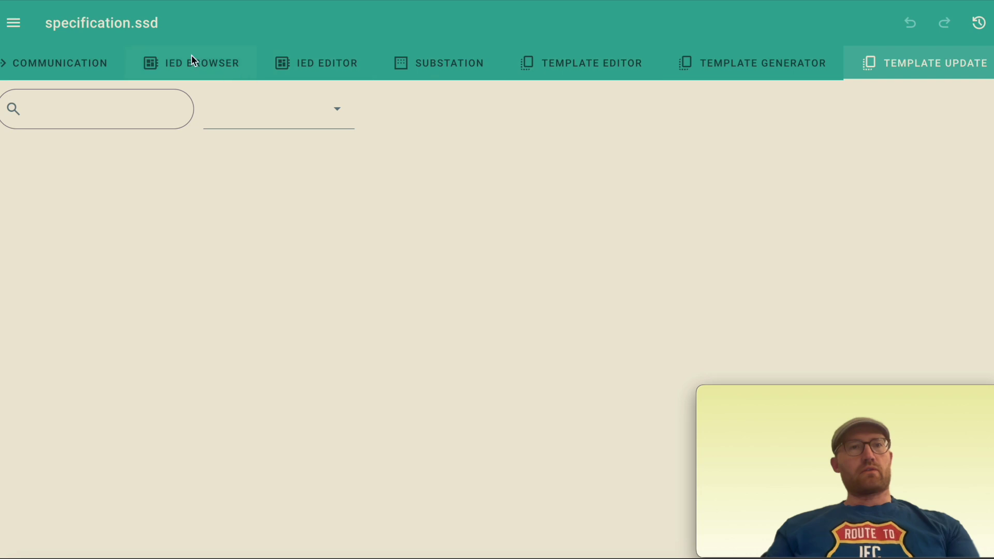
left_click(572, 67)
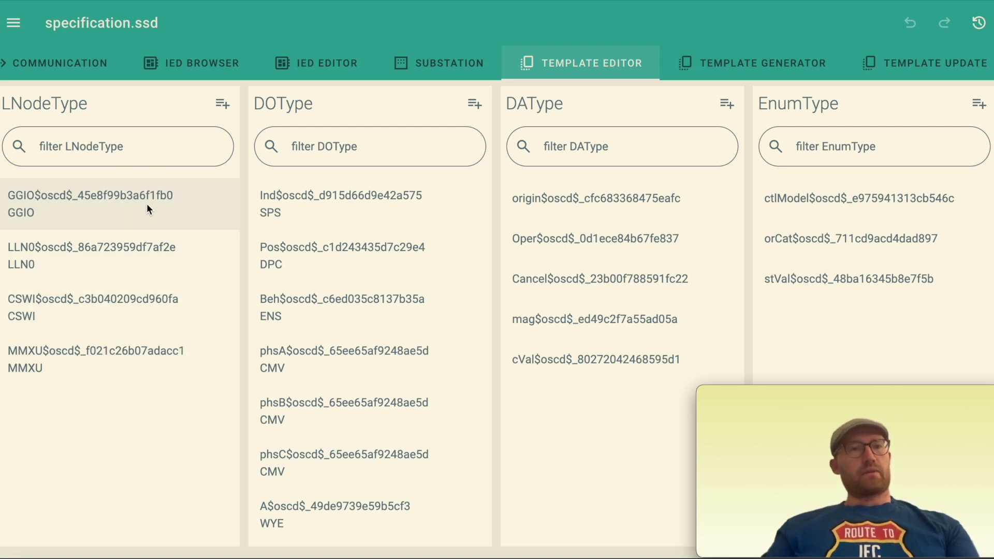
left_click(129, 364)
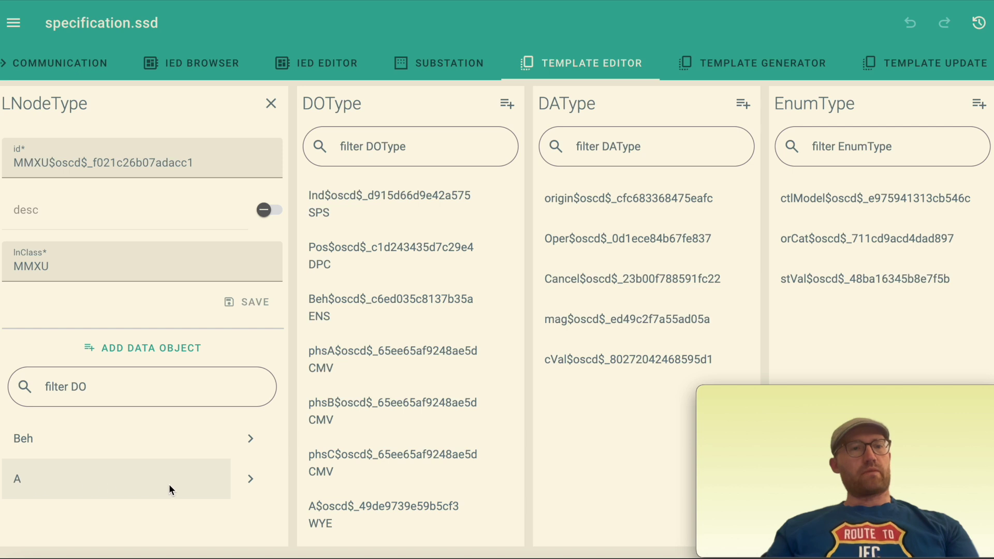
left_click(252, 481)
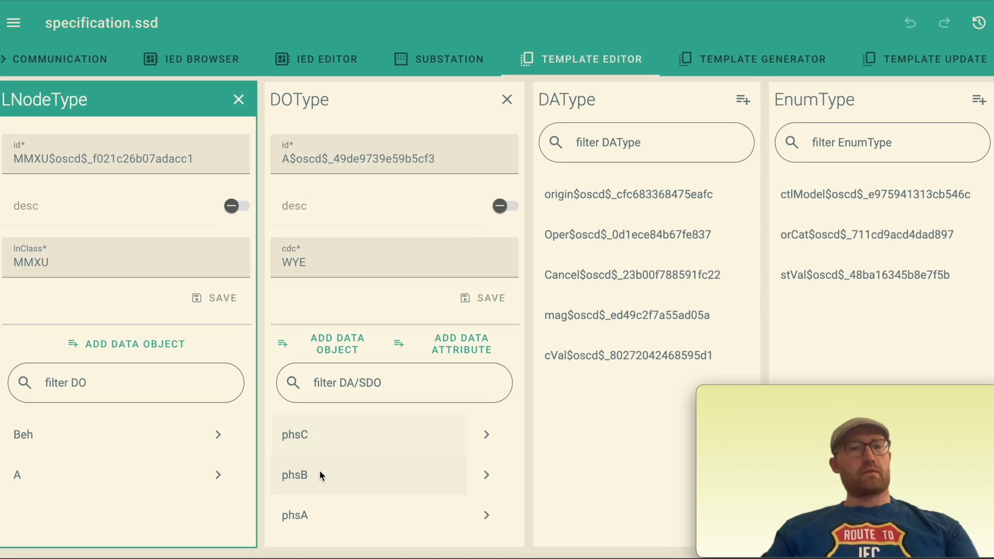
Step: Inspect the CSWI logical node type, following its Pos data object down to the ctlModel enumeration
left_click(240, 108)
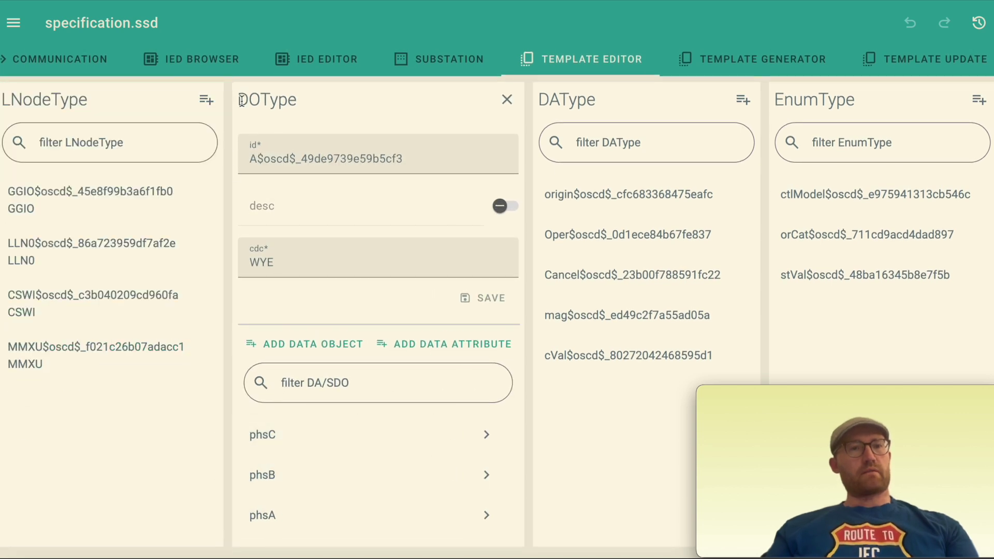
left_click(130, 296)
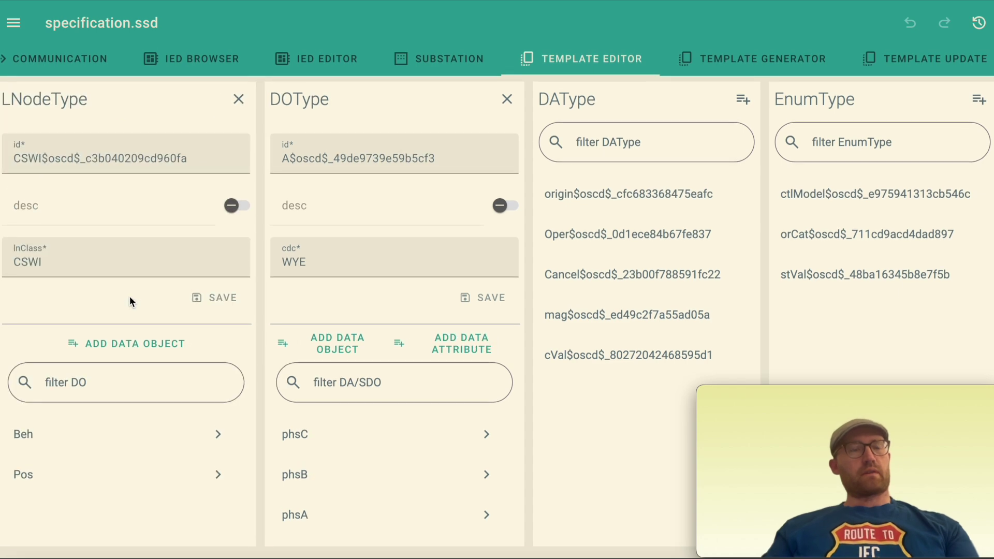
left_click(218, 473)
scroll(391, 452, "down", 3)
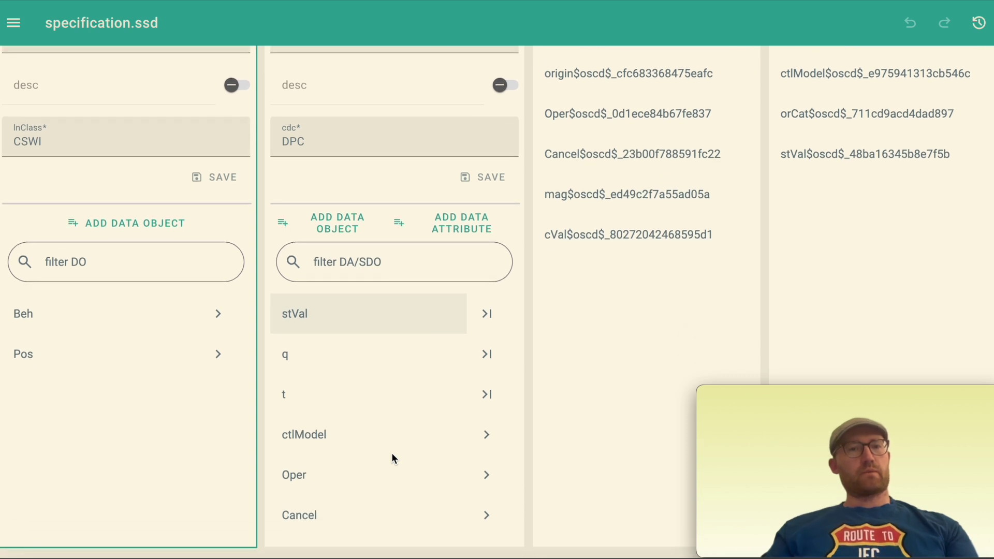
left_click(485, 435)
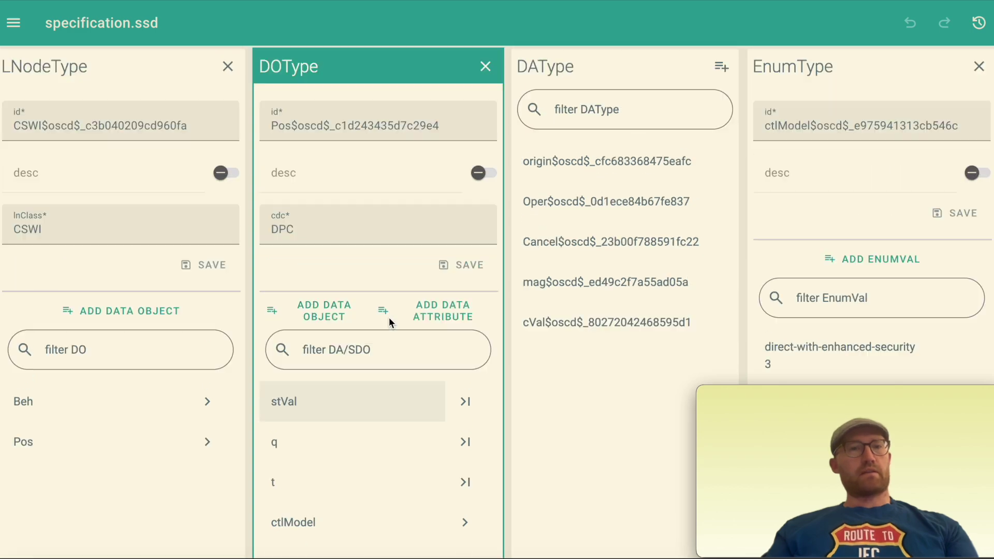
Step: Inspect the LLN0 logical node type, following its Beh data object to the values of the stVal enumeration
scroll(390, 319, "up", 3)
left_click(228, 104)
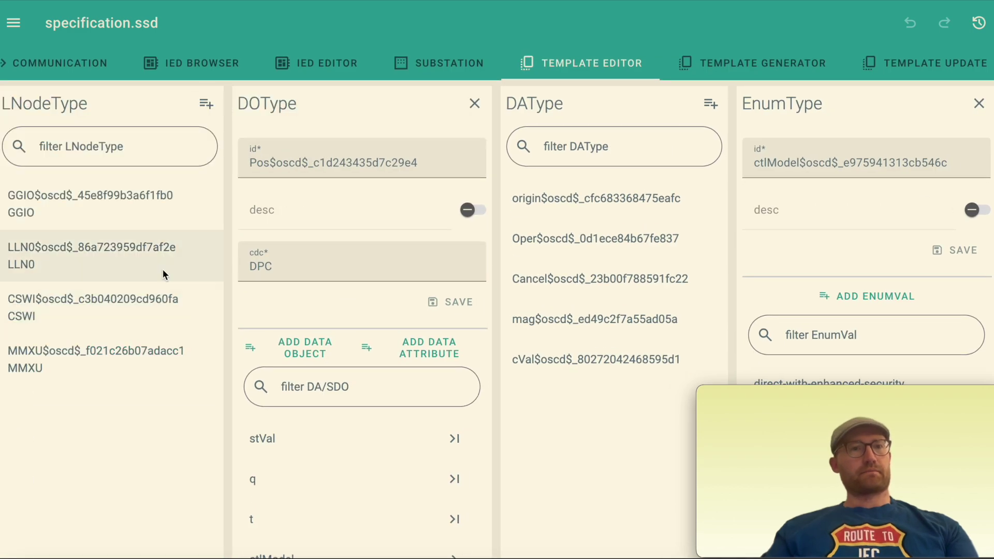
left_click(188, 259)
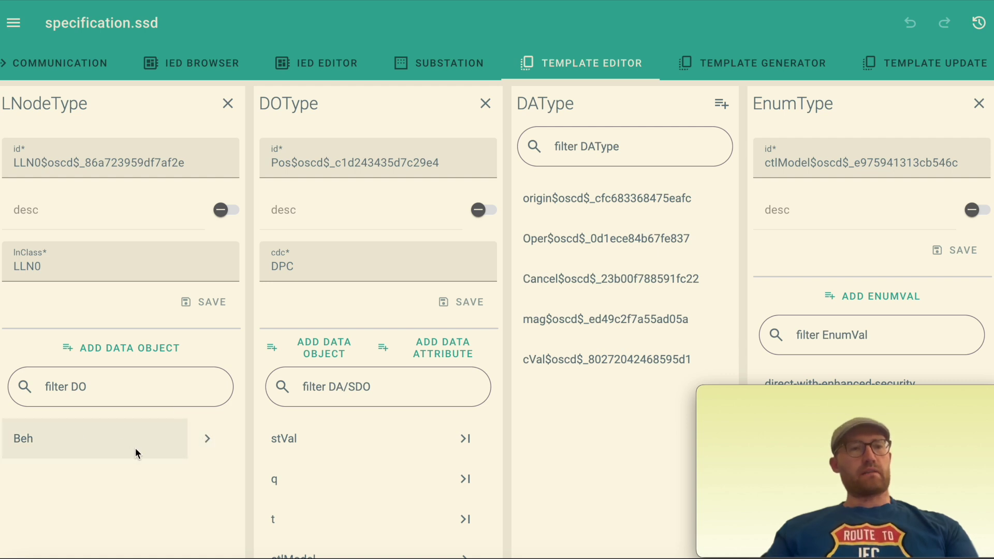
left_click(218, 444)
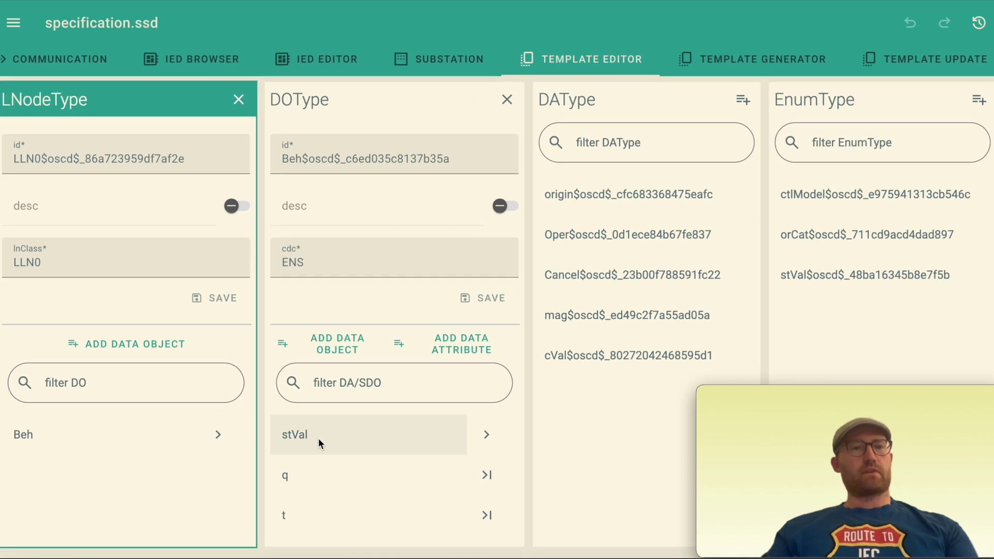
left_click(490, 439)
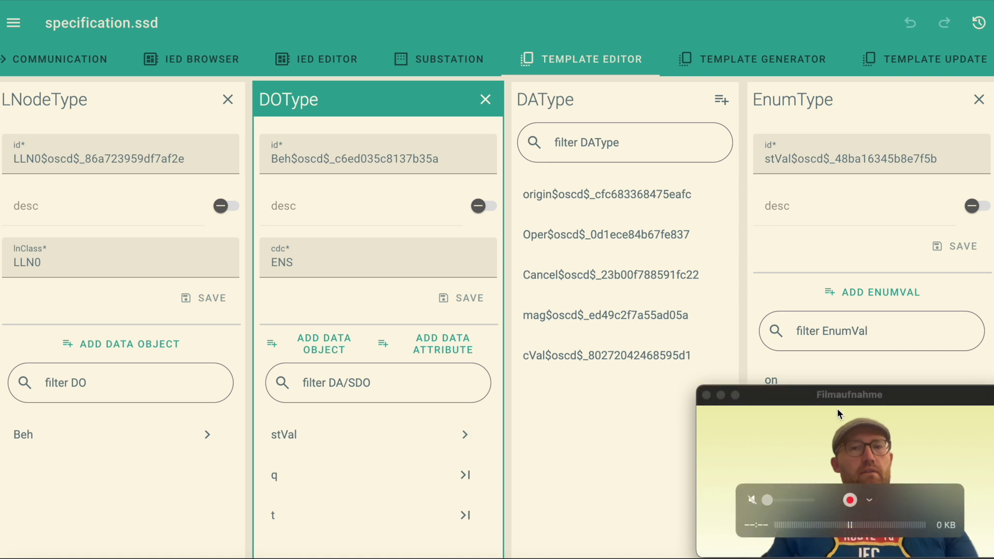
left_click_drag(844, 396, 427, 382)
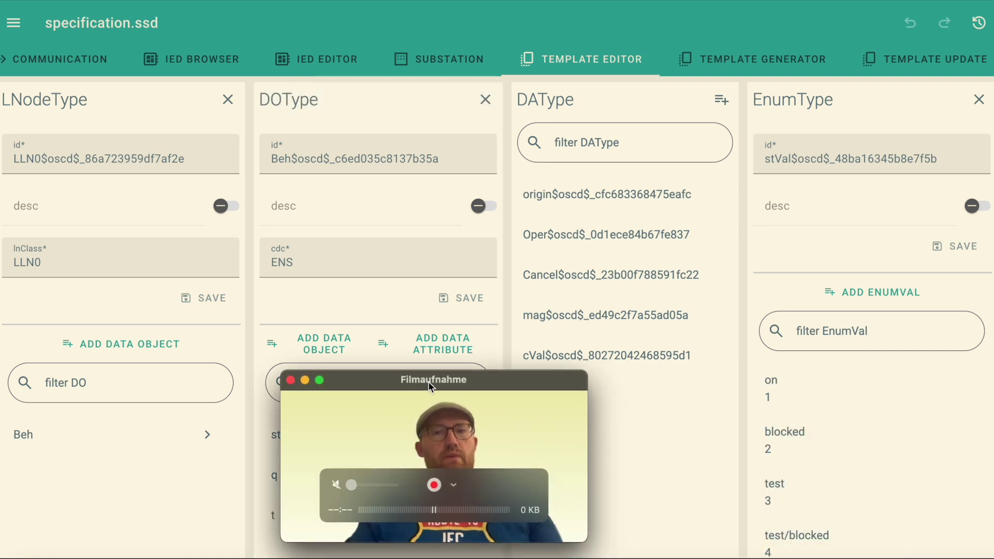
scroll(915, 445, "down", 2)
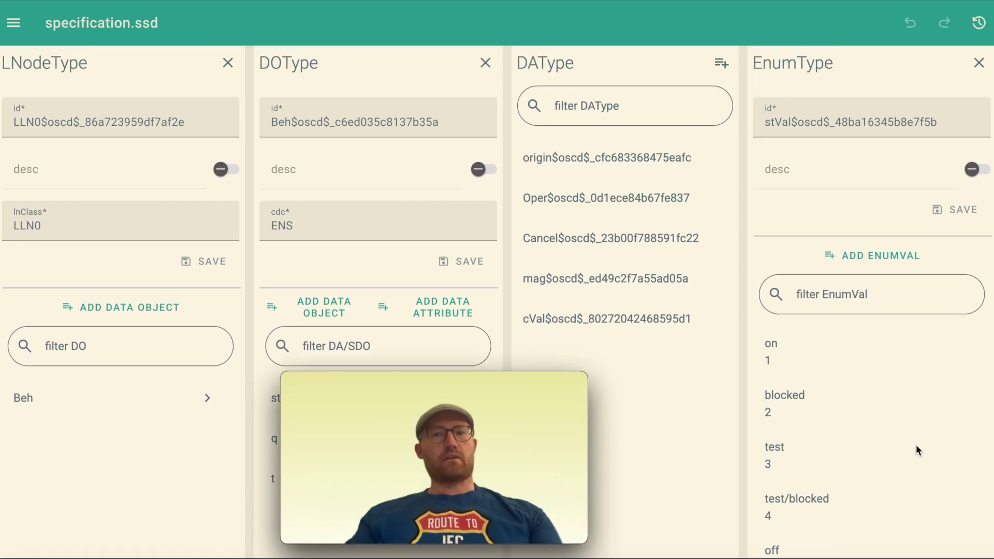
left_click_drag(544, 388, 962, 405)
scroll(194, 280, "up", 2)
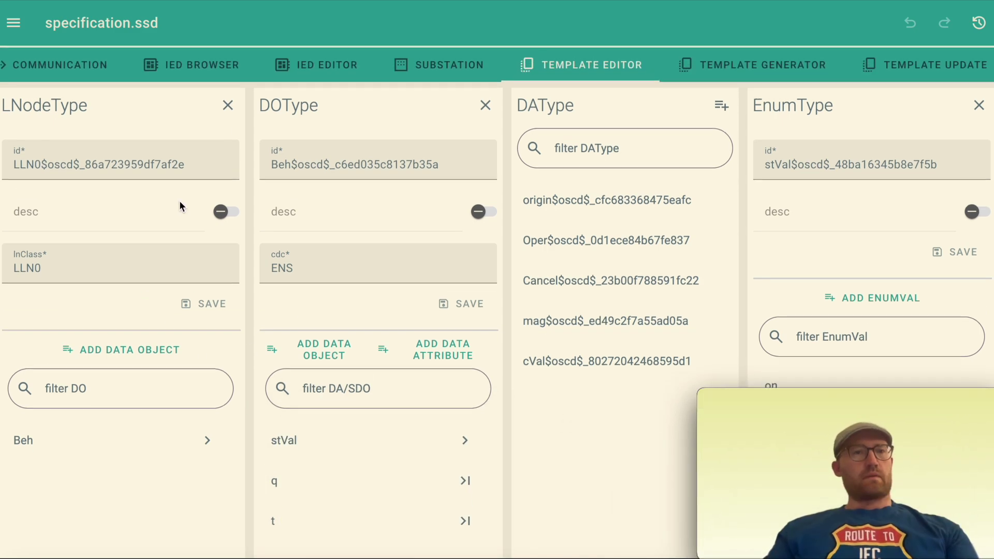
Step: Inspect the GGIO logical node type and its Ind data object, and close both type details
left_click(227, 103)
left_click(115, 211)
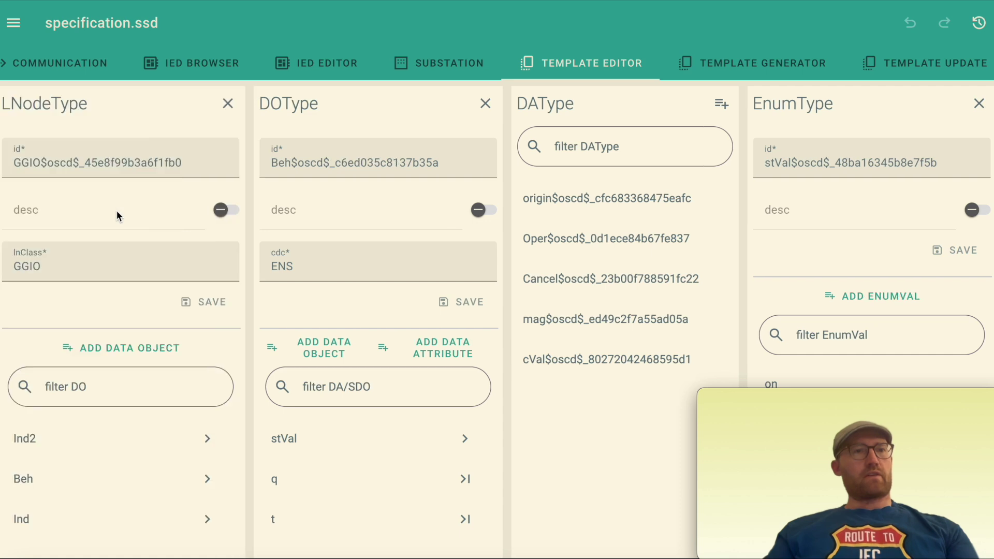
scroll(138, 364, "down", 2)
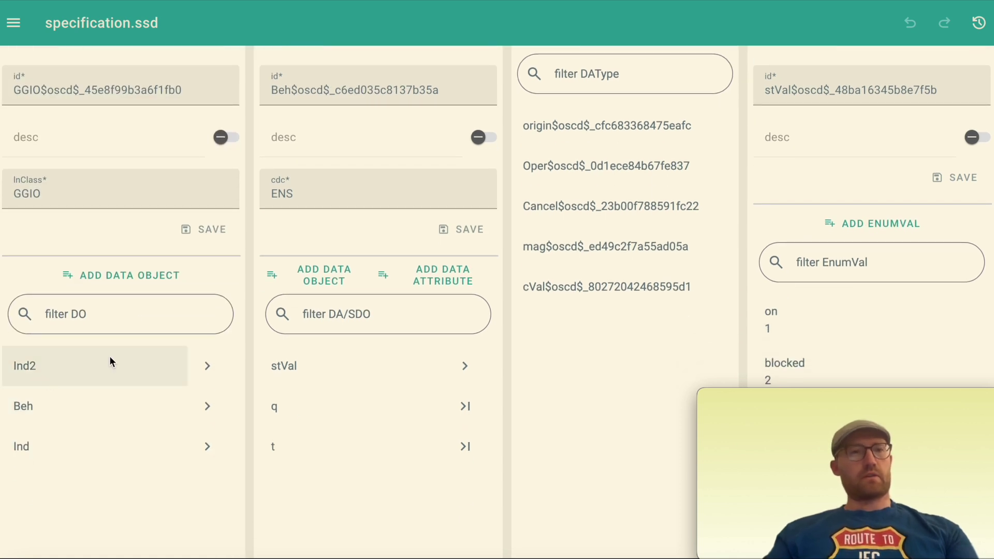
left_click(206, 447)
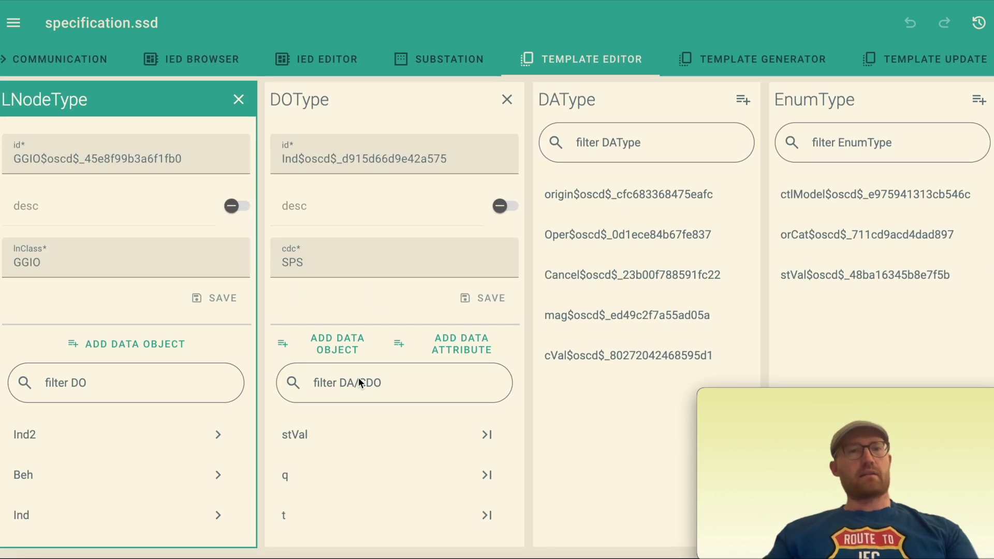
left_click(239, 99)
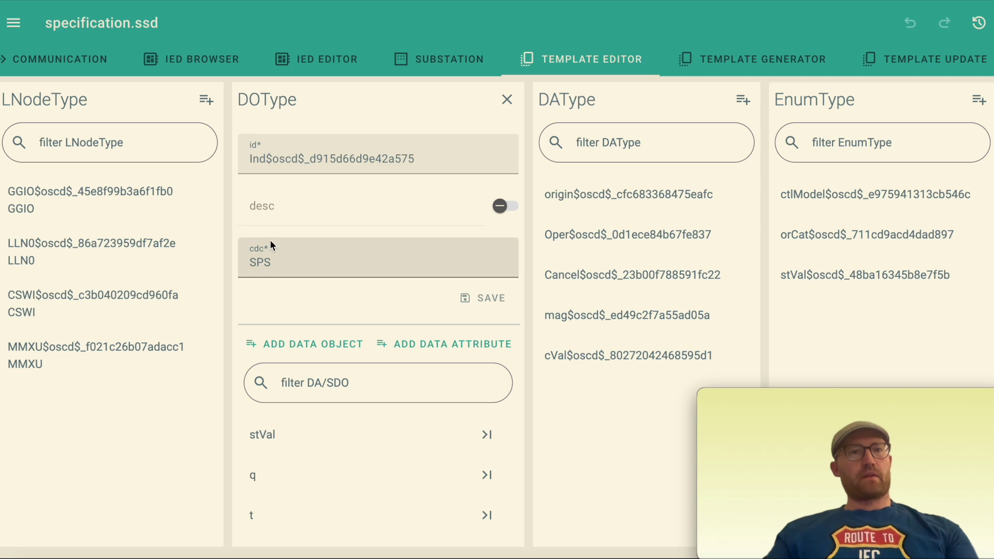
left_click(507, 99)
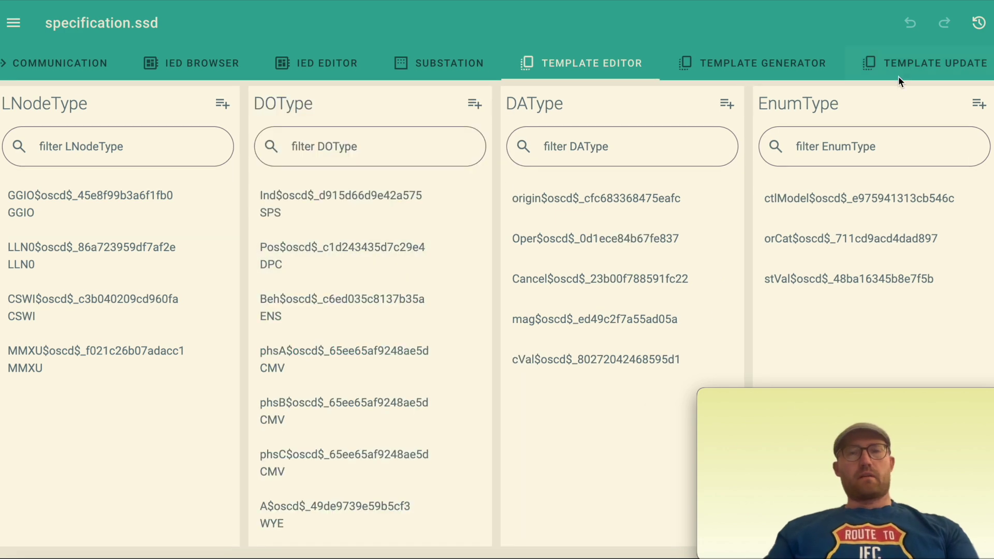
Step: Load the logical node type MMXU$oscd$_f021c26b07adacc1 in Template Update and look through its data structure
left_click(935, 70)
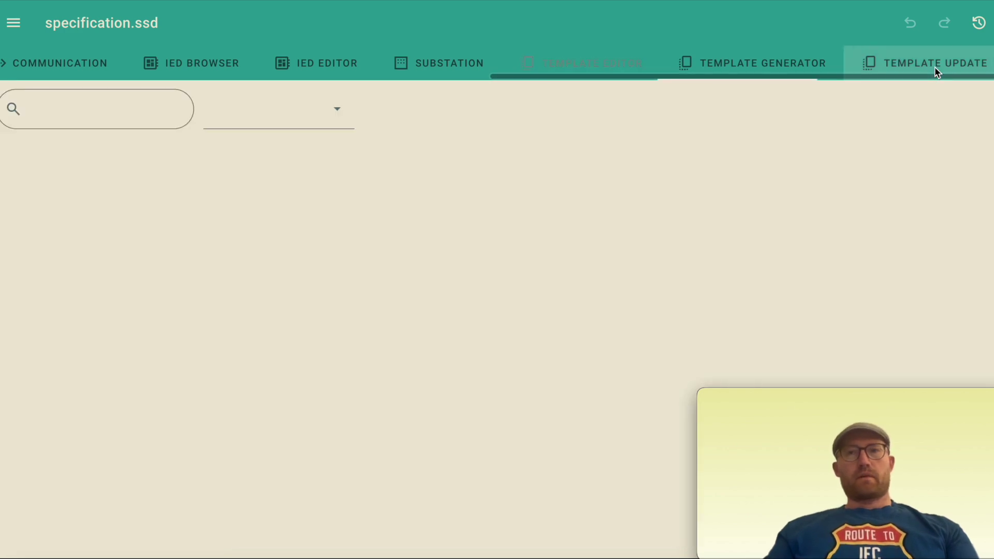
left_click(341, 108)
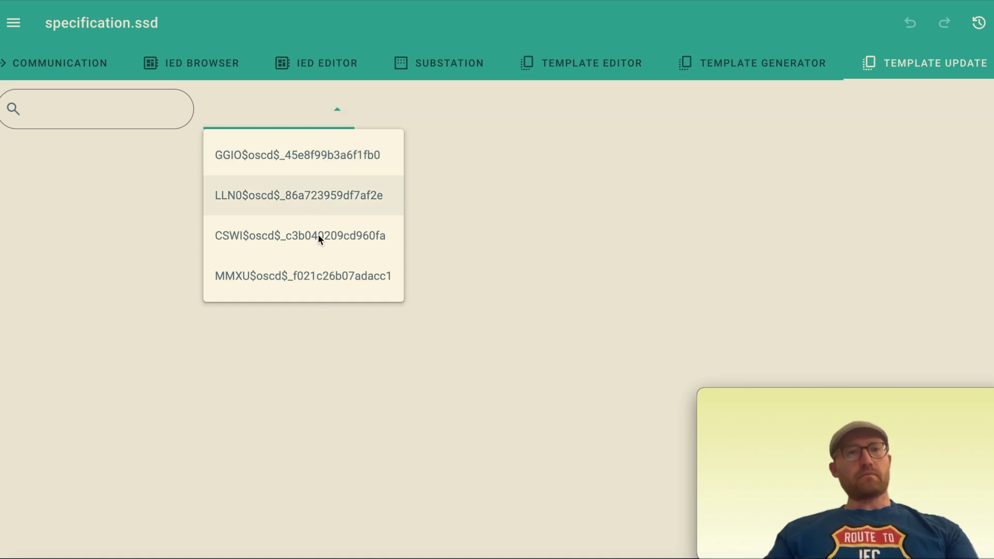
left_click(319, 281)
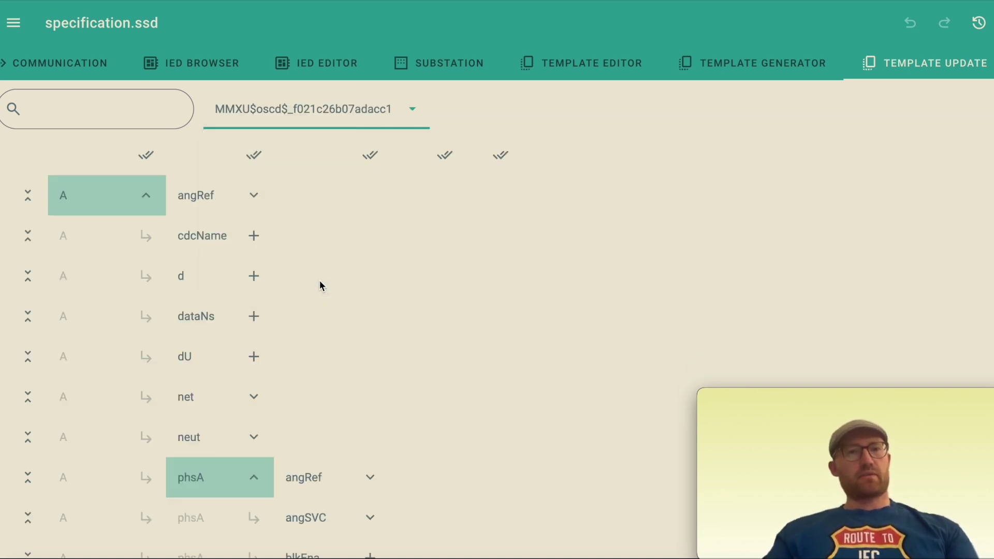
scroll(319, 281, "down", 2)
scroll(319, 280, "down", 6)
scroll(319, 280, "up", 6)
scroll(319, 280, "up", 1)
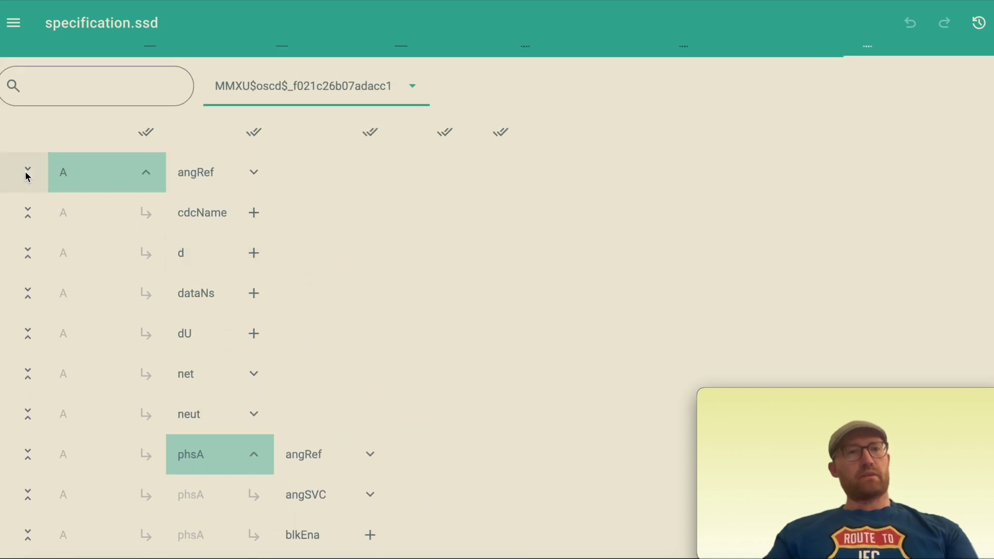
Step: Collapse the phsA and phsB rows under data object A of the MMXU type
left_click(31, 455)
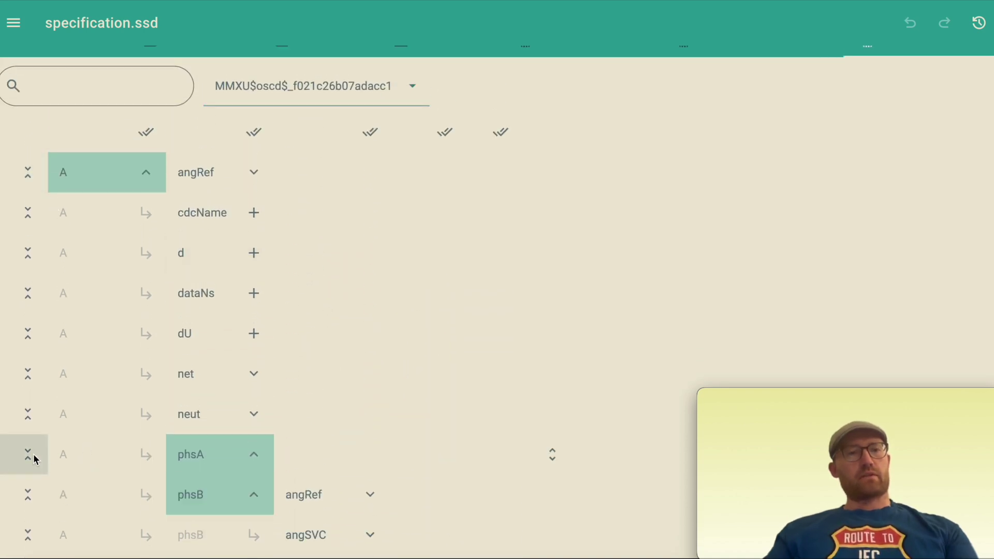
scroll(33, 454, "down", 3)
left_click(26, 333)
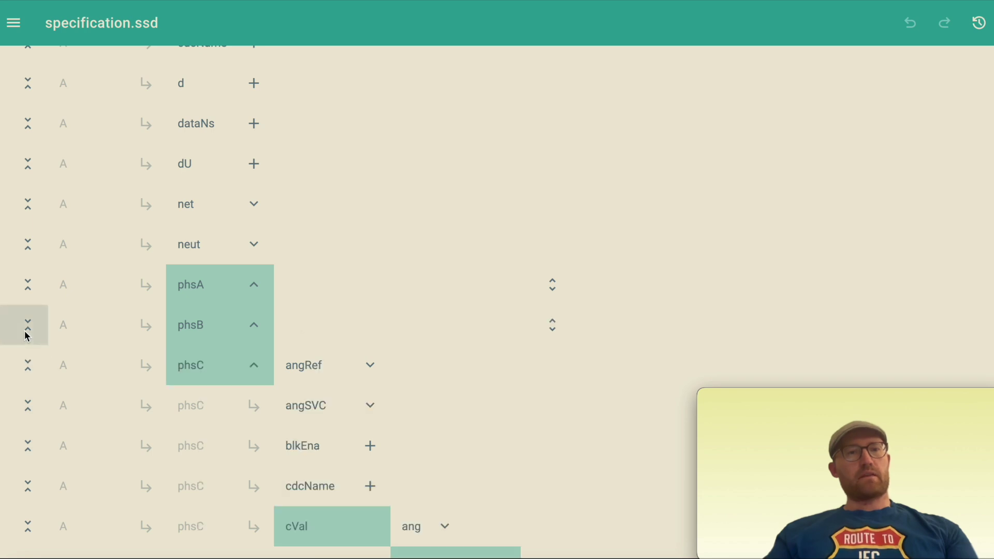
Step: Examine which elements are selected under phsC's cVal and under Beh's stVal in the MMXU type
scroll(193, 384, "down", 3)
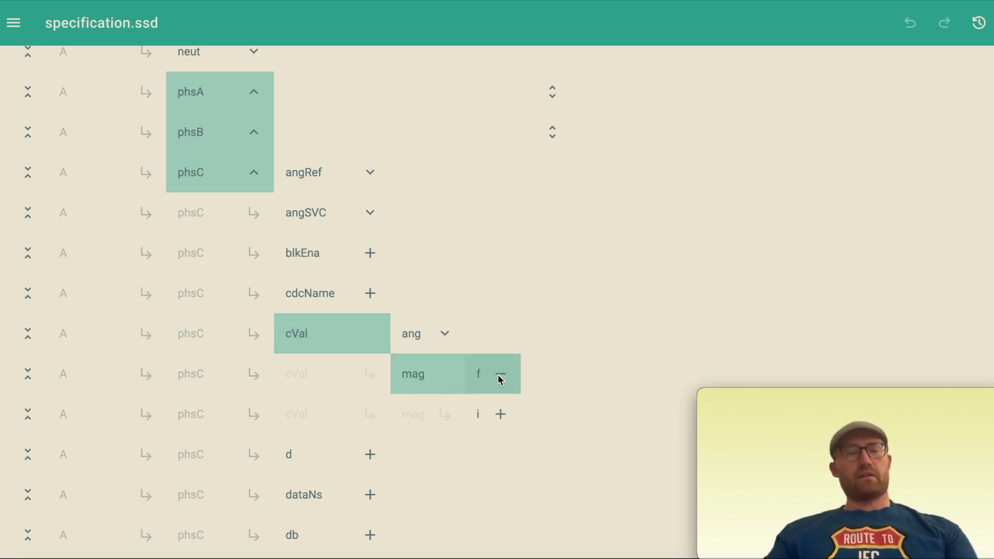
scroll(347, 412, "down", 1)
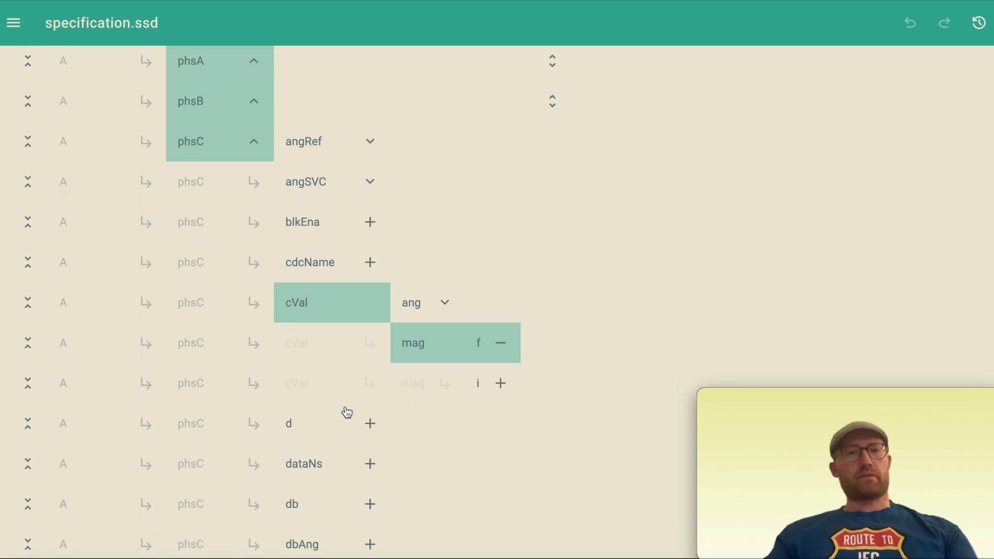
scroll(347, 413, "down", 15)
scroll(347, 412, "down", 20)
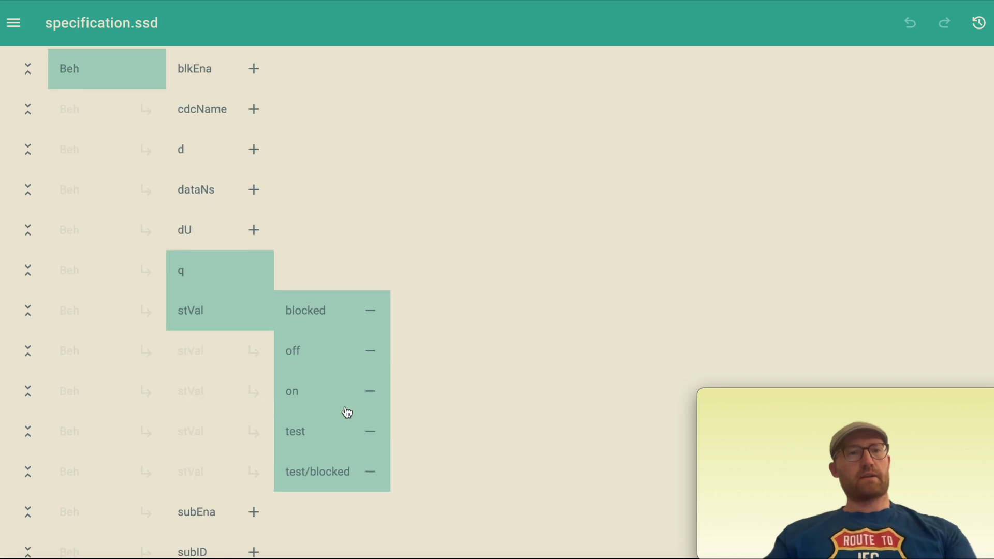
scroll(347, 412, "up", 2)
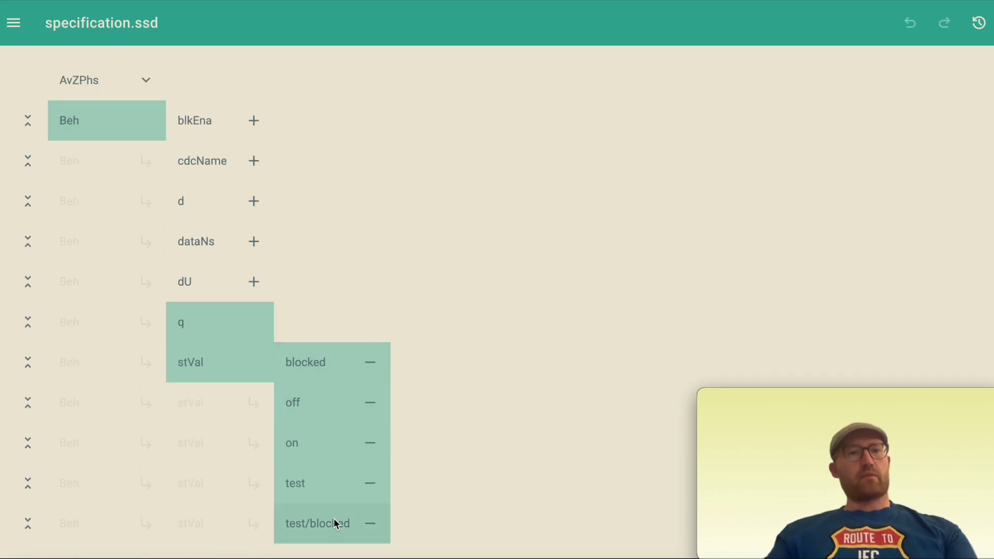
scroll(334, 523, "down", 3)
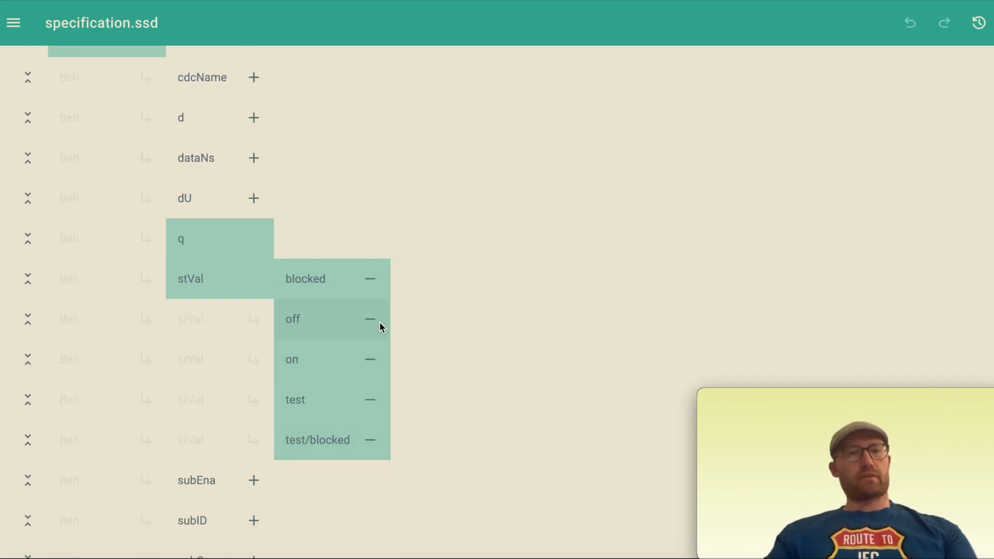
scroll(377, 318, "up", 20)
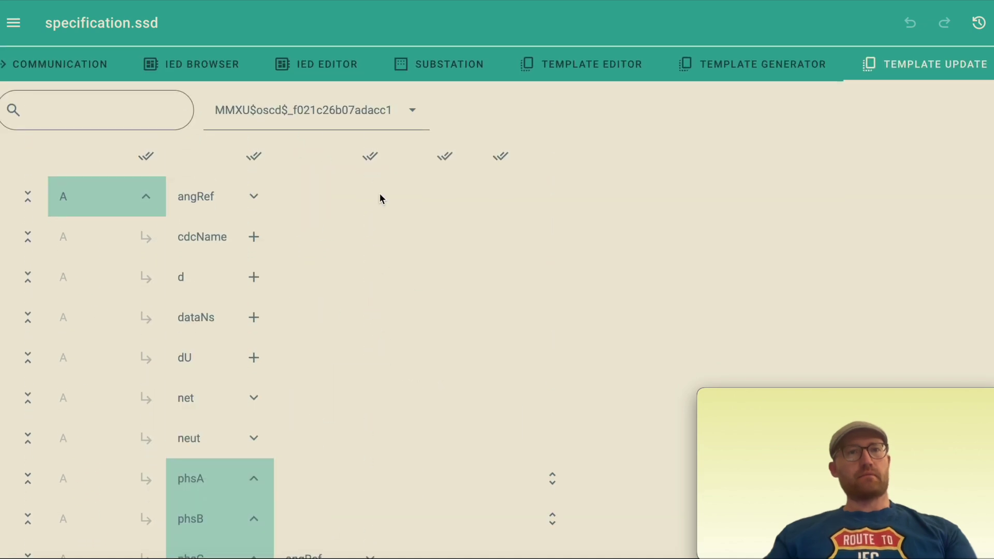
Step: Load the logical node type CSWI$oscd$_c3b040209cd960fa and review the selection under its Beh data object
left_click(372, 111)
left_click(309, 237)
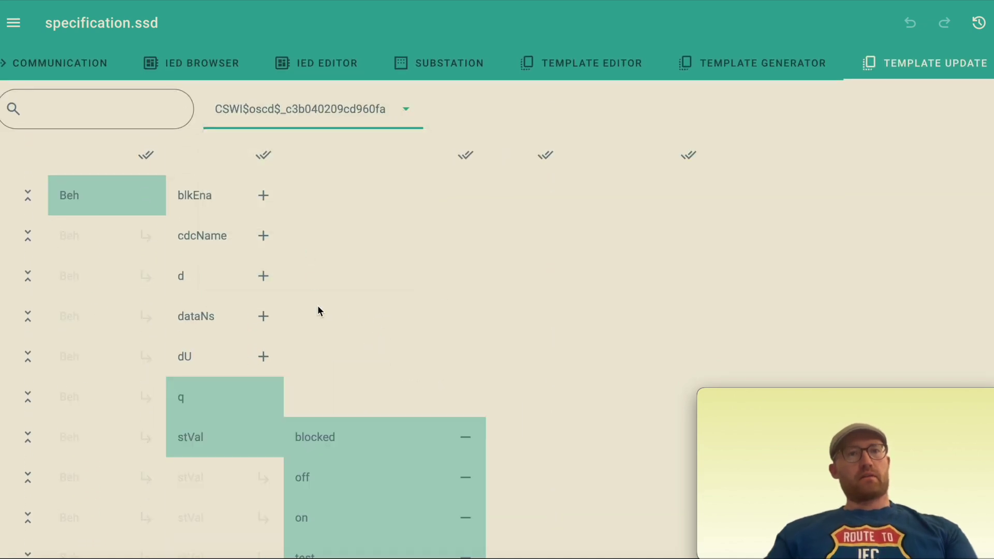
scroll(317, 306, "down", 3)
scroll(318, 311, "up", 1)
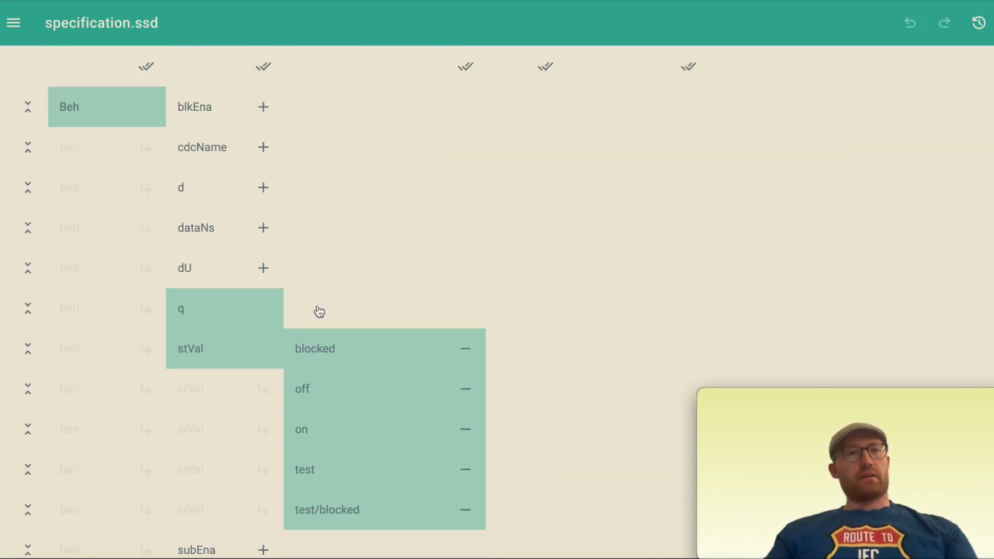
Step: Collapse the Beh data object and the Cancel and Oper rows under Pos in the CSWI type
left_click(28, 107)
scroll(200, 268, "down", 8)
scroll(200, 269, "down", 12)
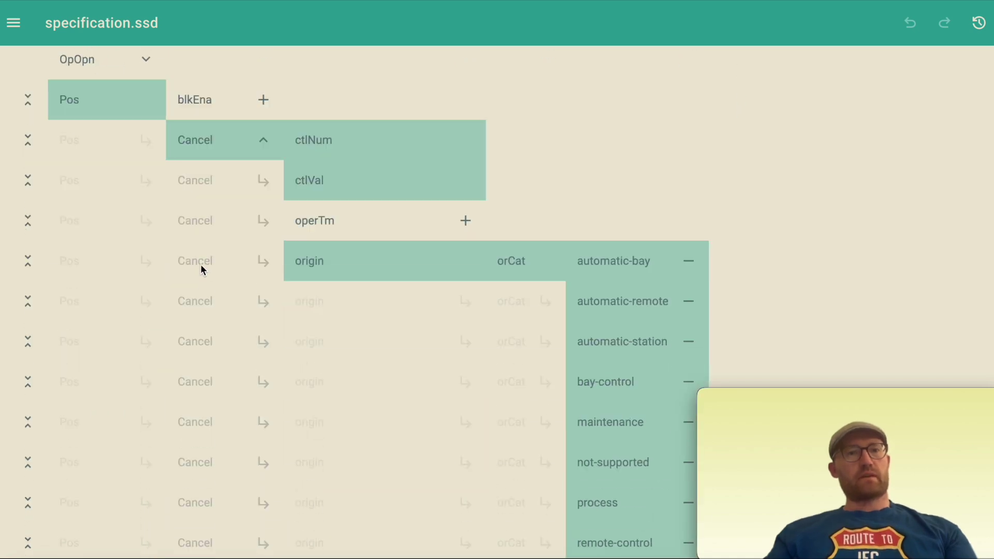
scroll(201, 268, "up", 1)
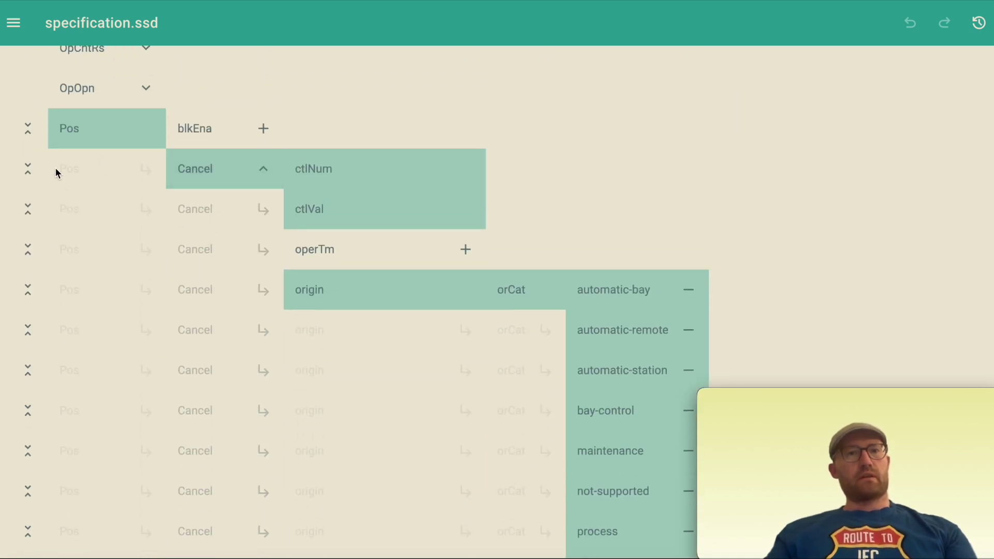
left_click(27, 173)
scroll(58, 287, "down", 7)
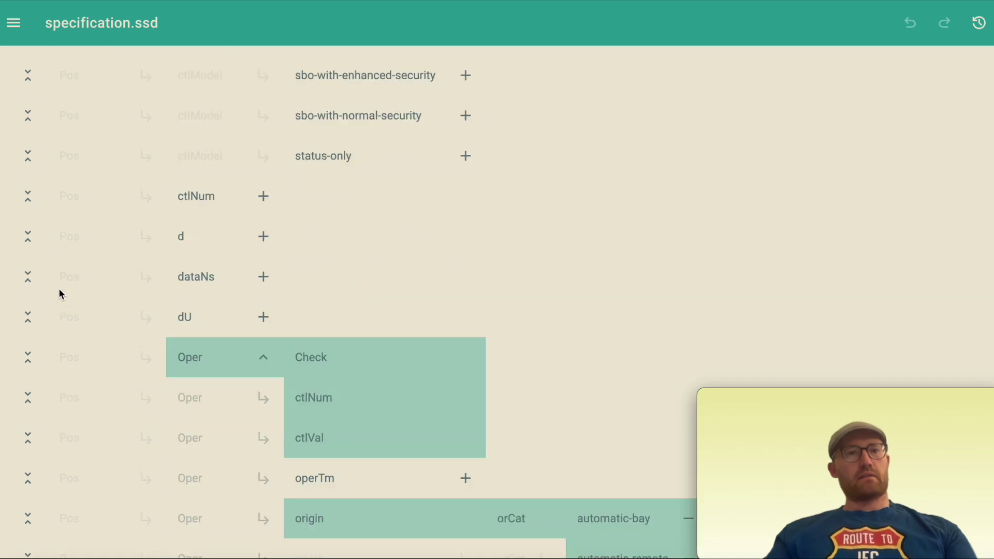
left_click(25, 272)
Step: Review the ctlModel options and the other attributes selected under Pos in the CSWI type, and collapse Pos
scroll(113, 208, "up", 7)
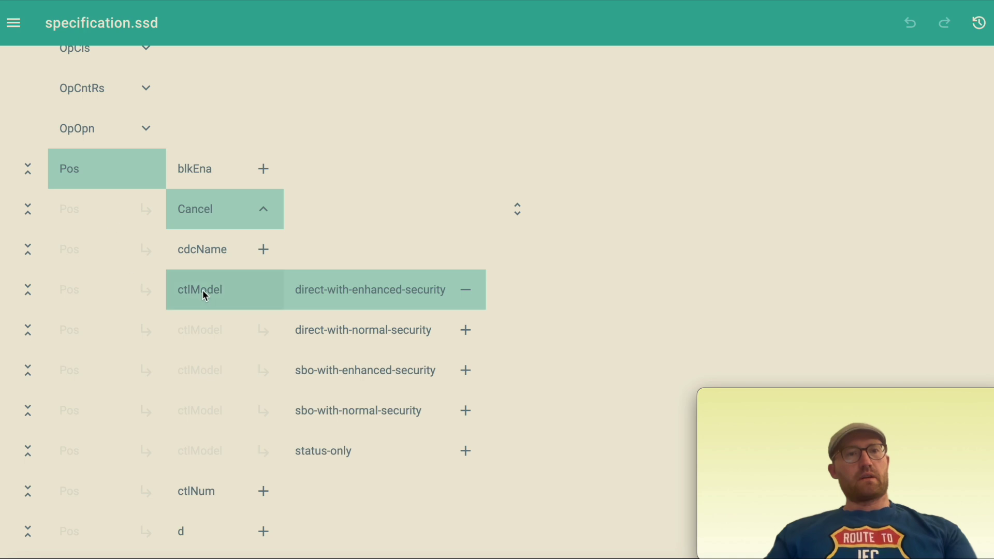
scroll(274, 383, "down", 2)
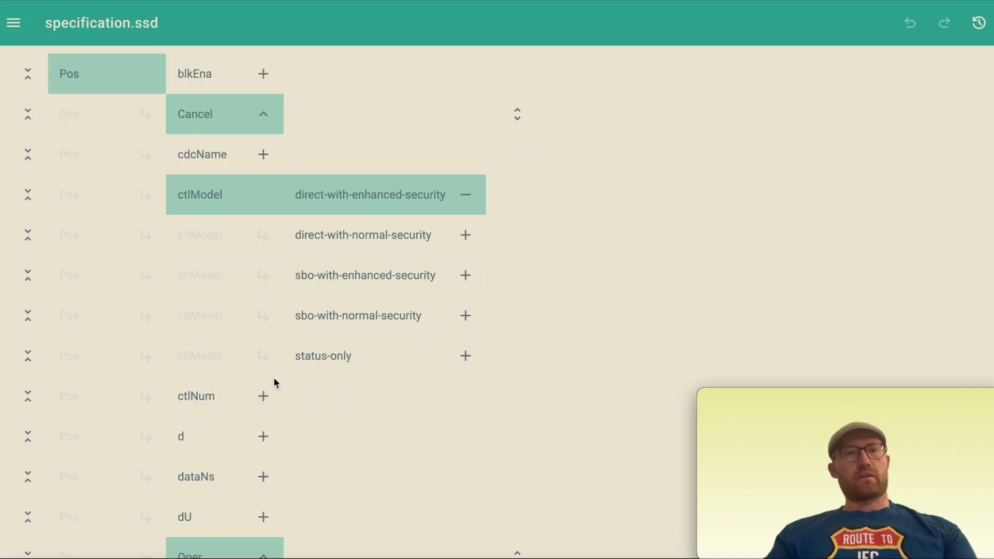
scroll(274, 382, "down", 13)
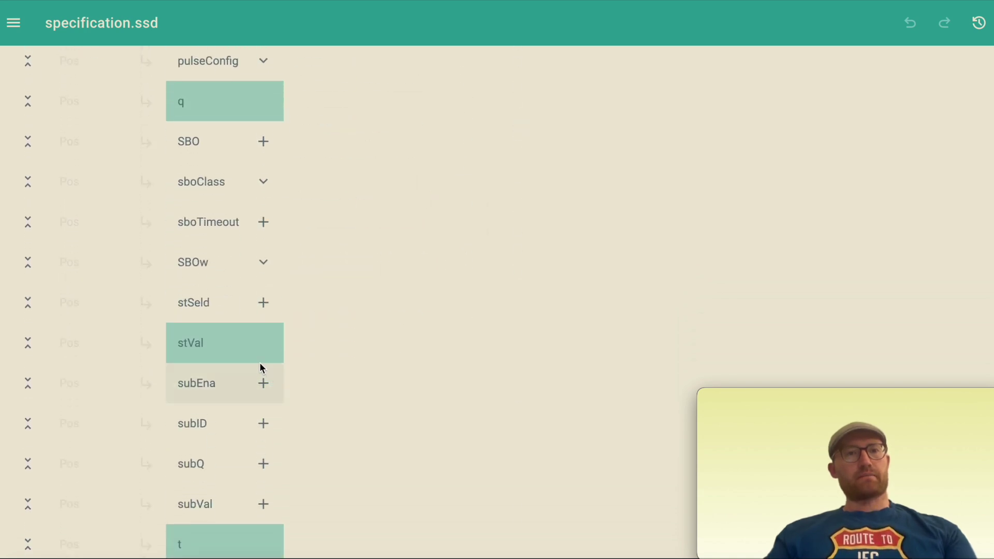
scroll(265, 434, "down", 3)
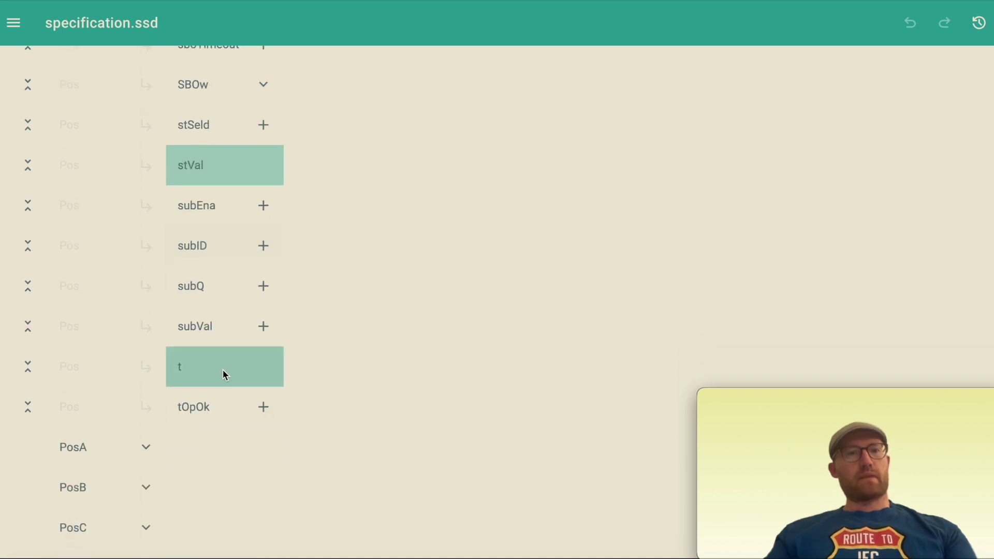
scroll(222, 164, "up", 16)
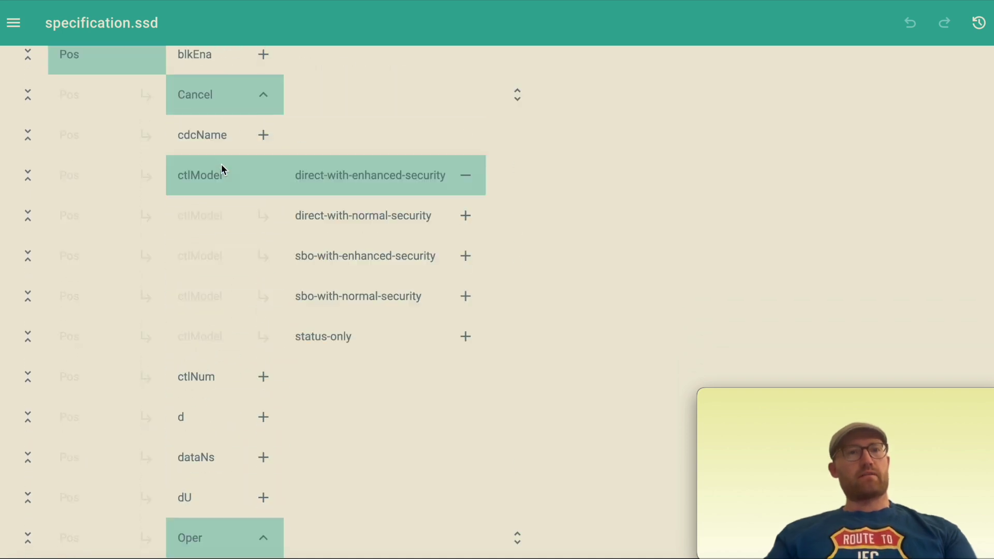
scroll(222, 164, "up", 4)
left_click(26, 282)
scroll(260, 130, "up", 8)
scroll(344, 368, "up", 5)
Step: Load the logical node type LLN0$oscd$_86a723959df7af2e, dismiss the warning, and review the selection under its Beh data object
left_click(337, 114)
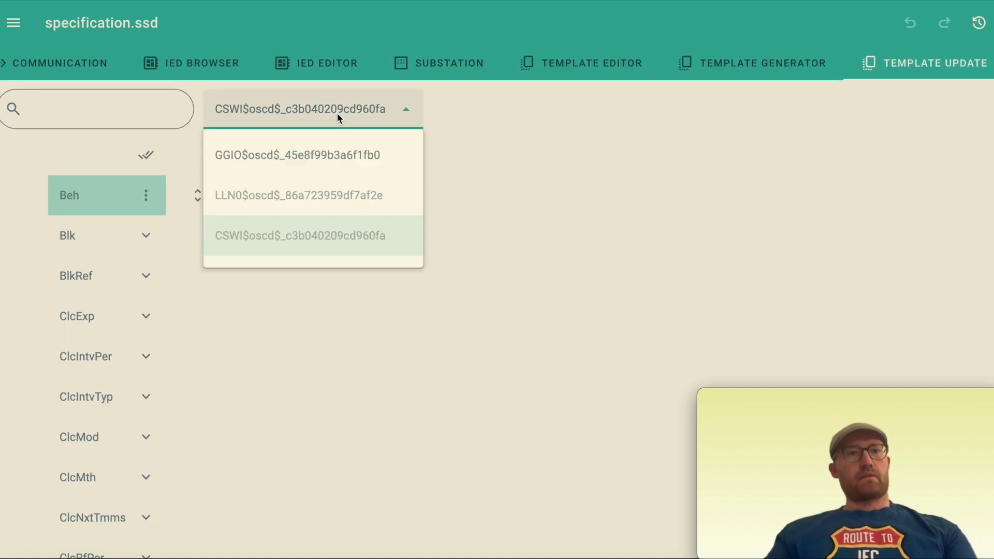
left_click(300, 195)
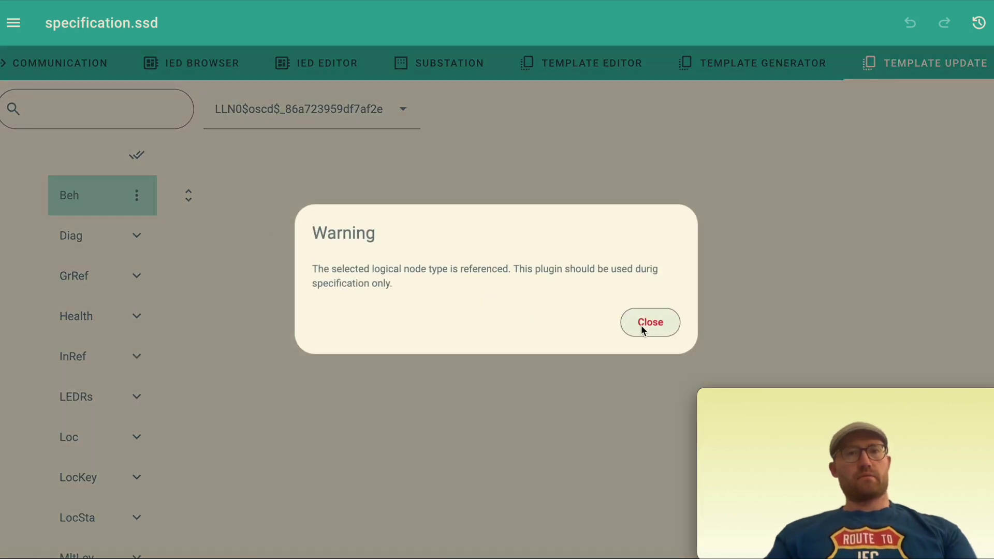
left_click(650, 326)
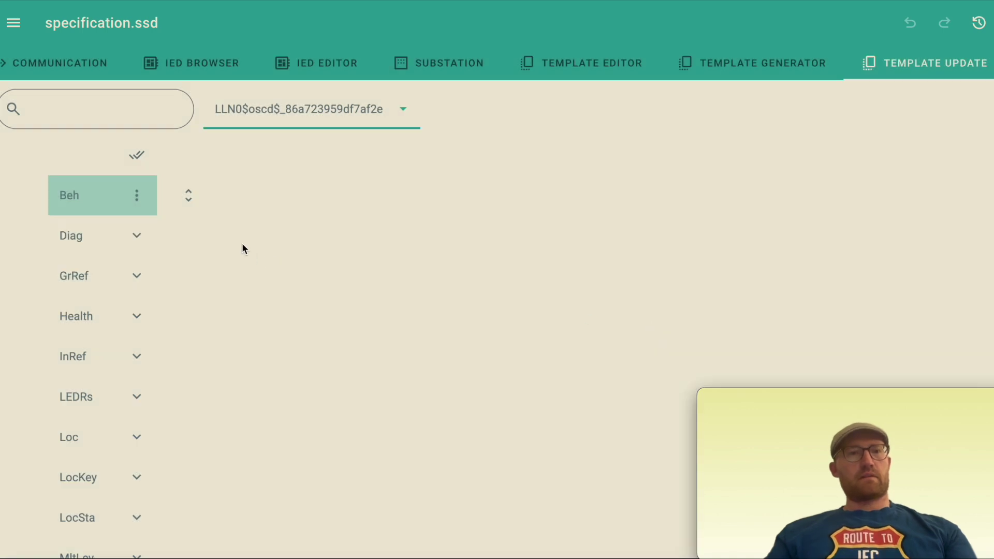
left_click(189, 197)
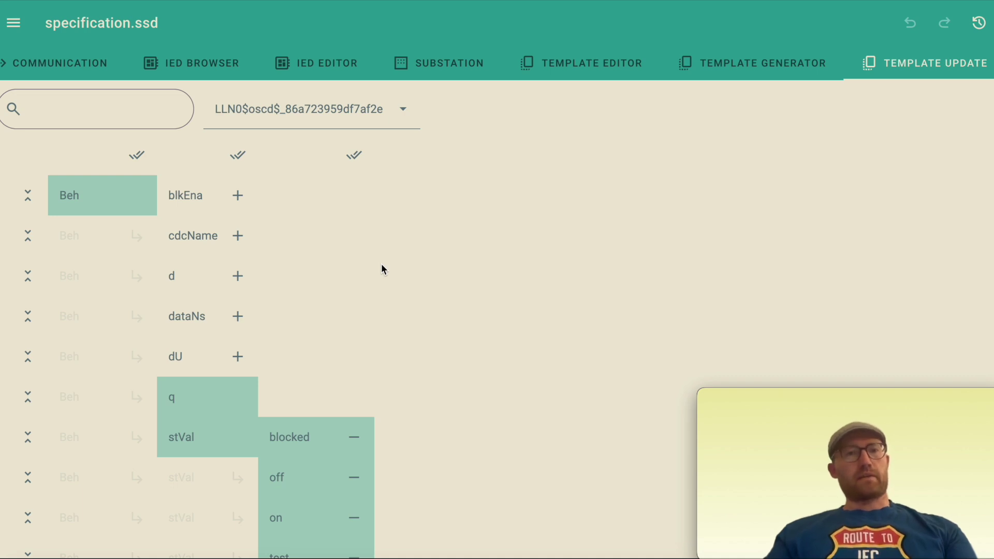
scroll(313, 287, "down", 10)
scroll(313, 289, "up", 10)
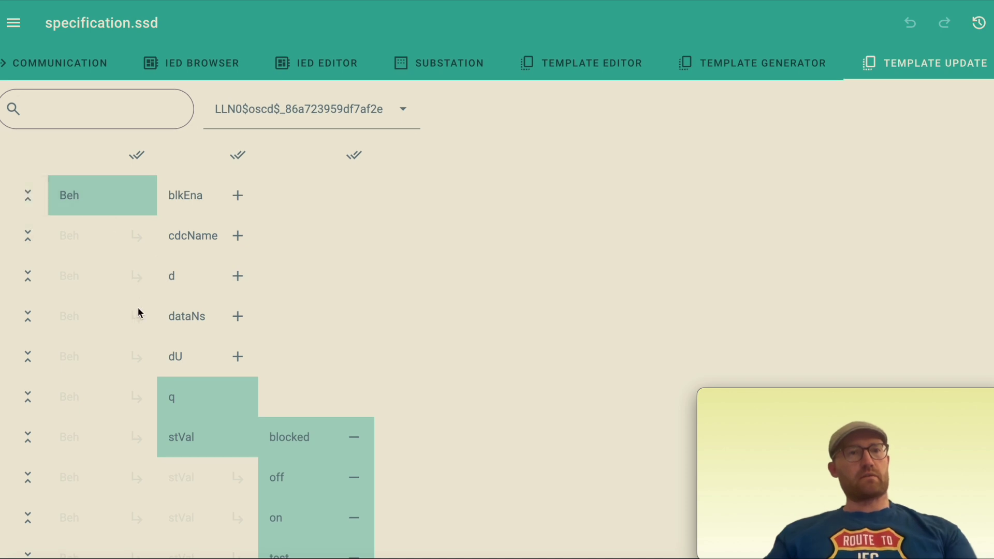
scroll(138, 309, "down", 2)
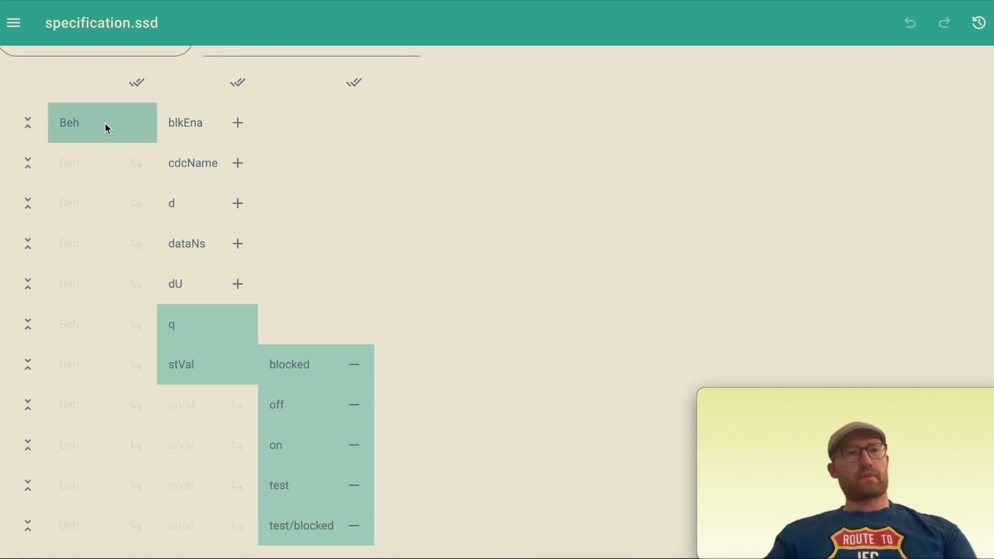
scroll(116, 233, "down", 1)
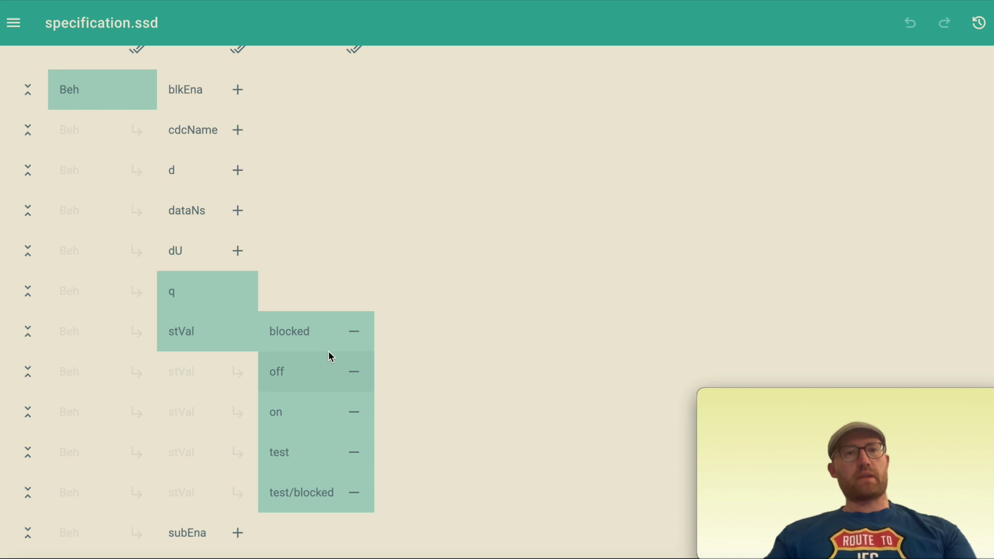
scroll(333, 355, "up", 3)
Step: Load the logical node type GGIO$oscd$_45e8f99b3a6f1fb0 and collapse its Beh data object
left_click(349, 125)
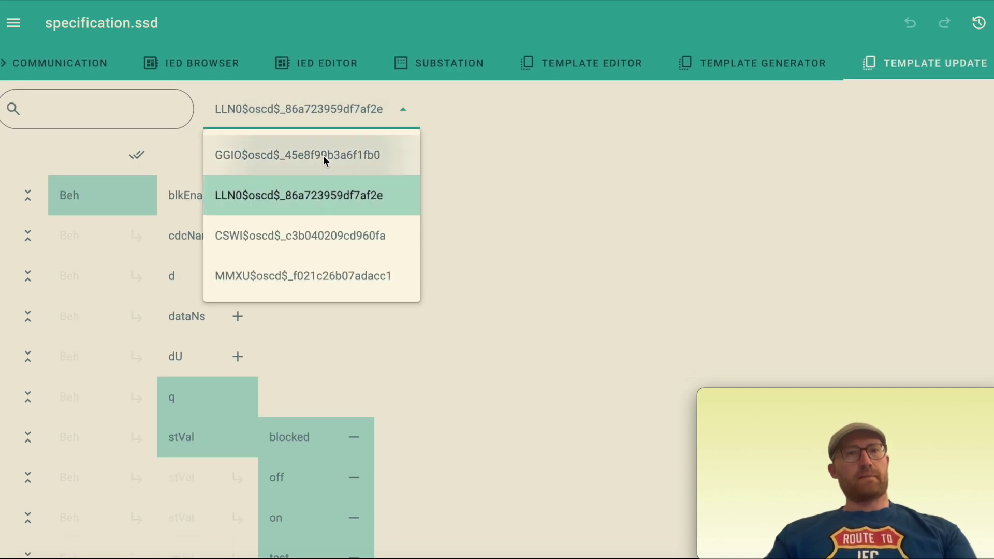
left_click(323, 155)
scroll(260, 254, "down", 8)
scroll(260, 254, "up", 8)
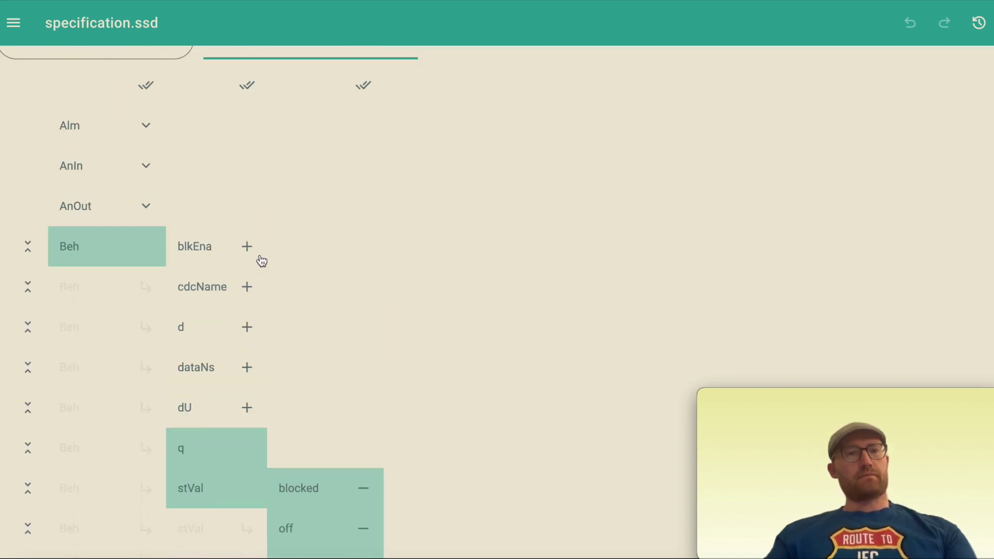
left_click(27, 248)
scroll(121, 287, "down", 1)
scroll(121, 288, "down", 12)
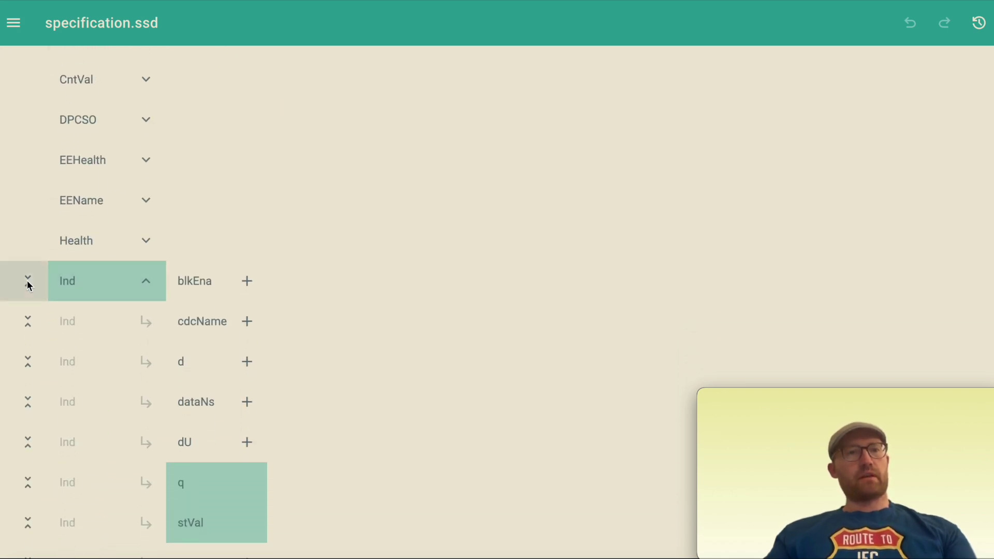
Step: Review which attributes are selected under the Ind data object of the GGIO type, and leave Ind collapsed
left_click(27, 281)
scroll(27, 281, "down", 7)
scroll(27, 281, "up", 5)
scroll(25, 286, "up", 4)
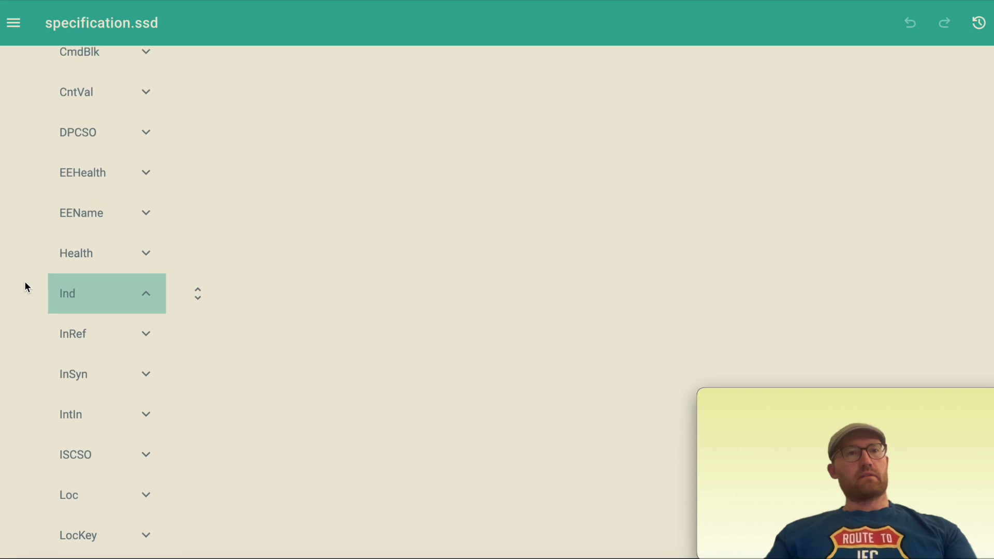
left_click(192, 325)
scroll(261, 370, "down", 15)
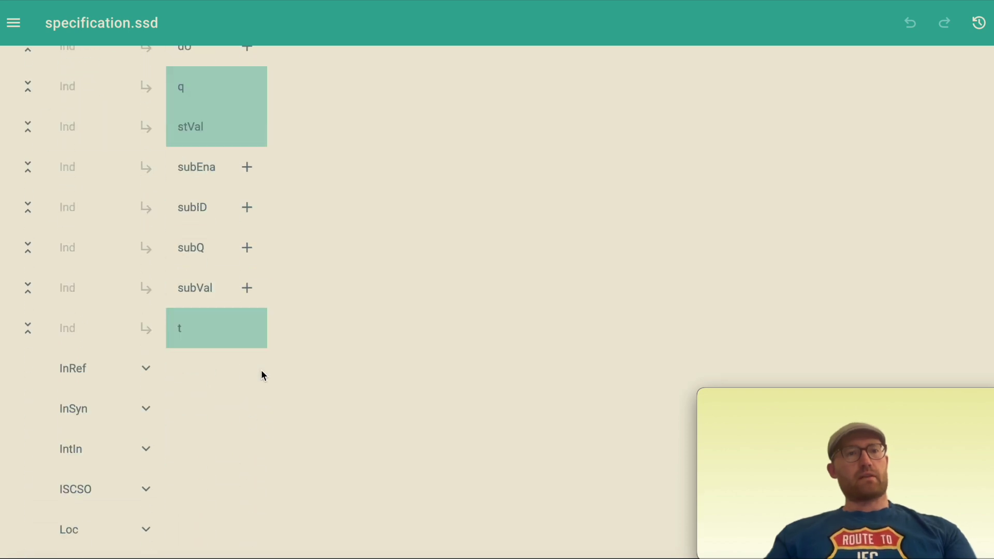
scroll(261, 370, "up", 5)
scroll(262, 375, "up", 10)
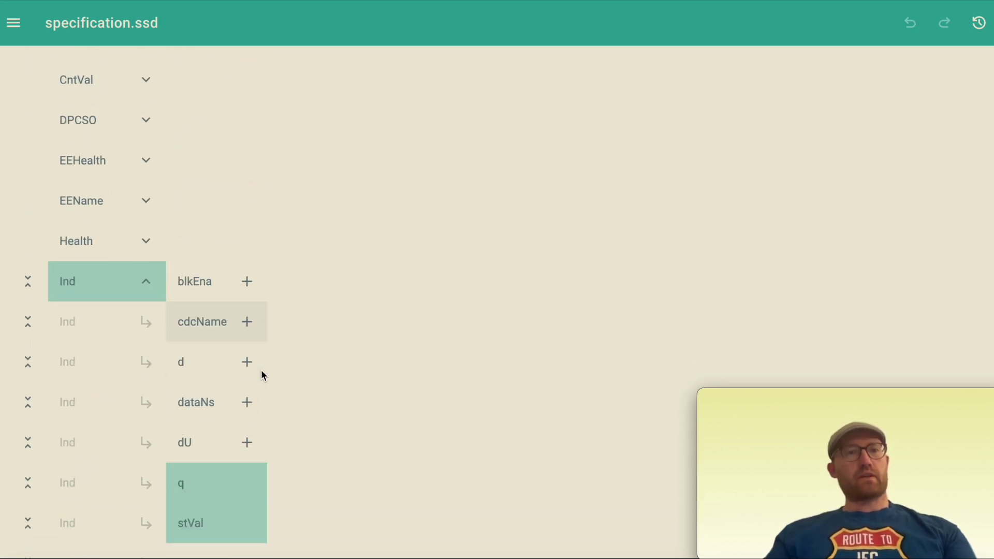
scroll(262, 378, "down", 1)
left_click(27, 248)
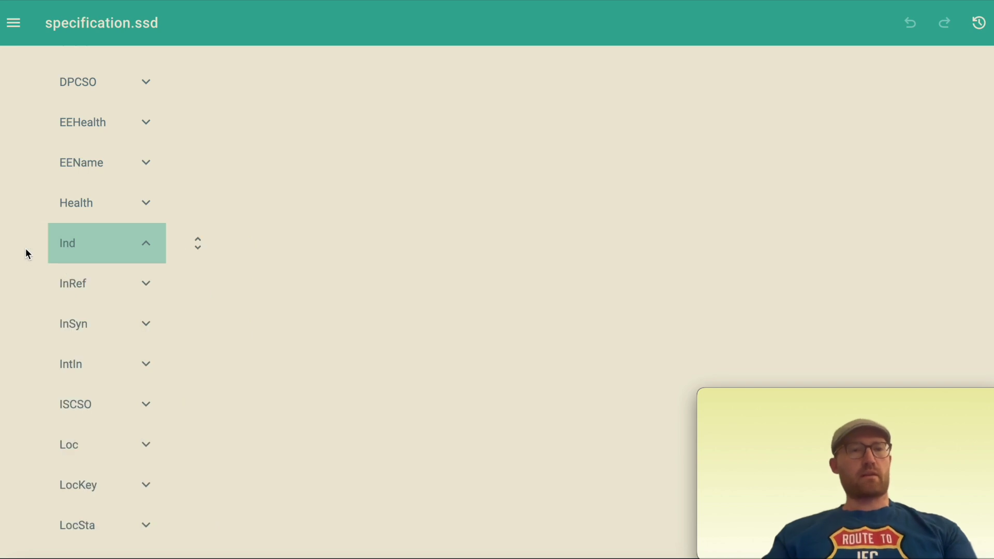
Step: Load the logical node type MMXU$oscd$_f021c26b07adacc1 again and collapse its data object A
scroll(283, 194, "up", 15)
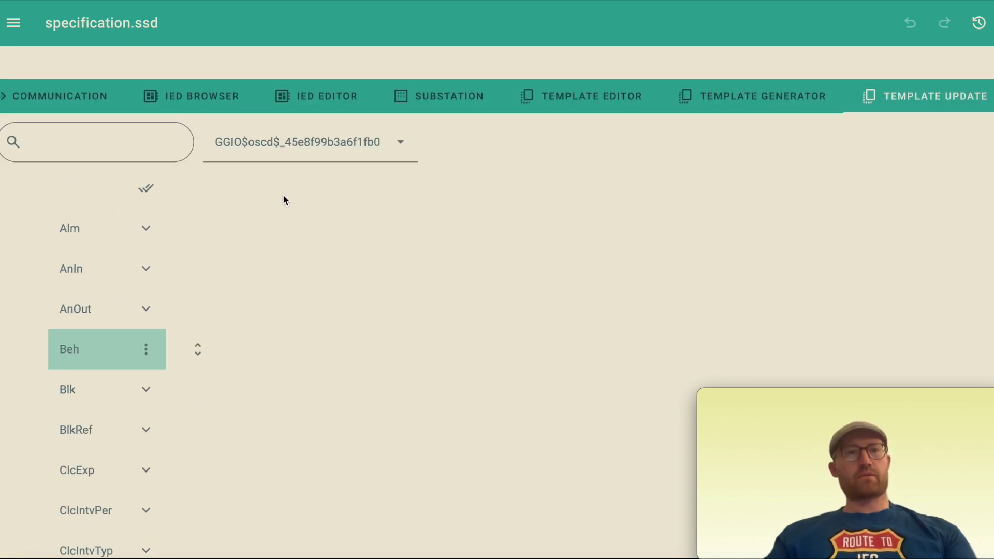
left_click(369, 112)
left_click(297, 279)
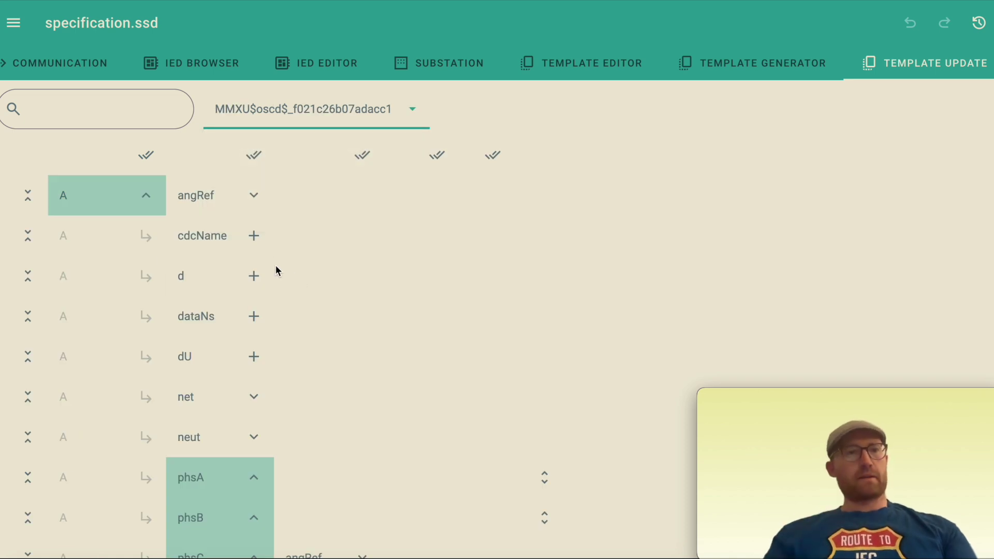
left_click(28, 197)
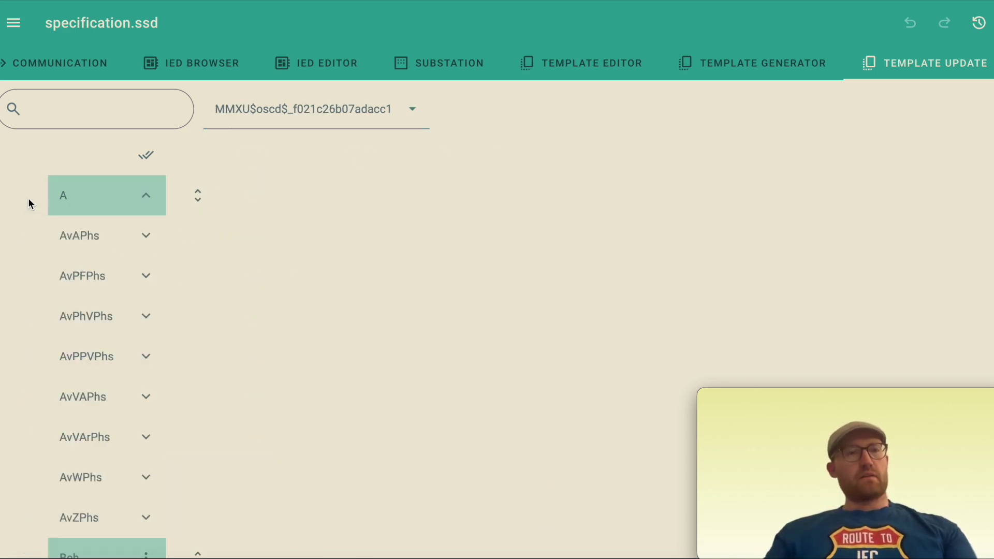
scroll(126, 314, "down", 5)
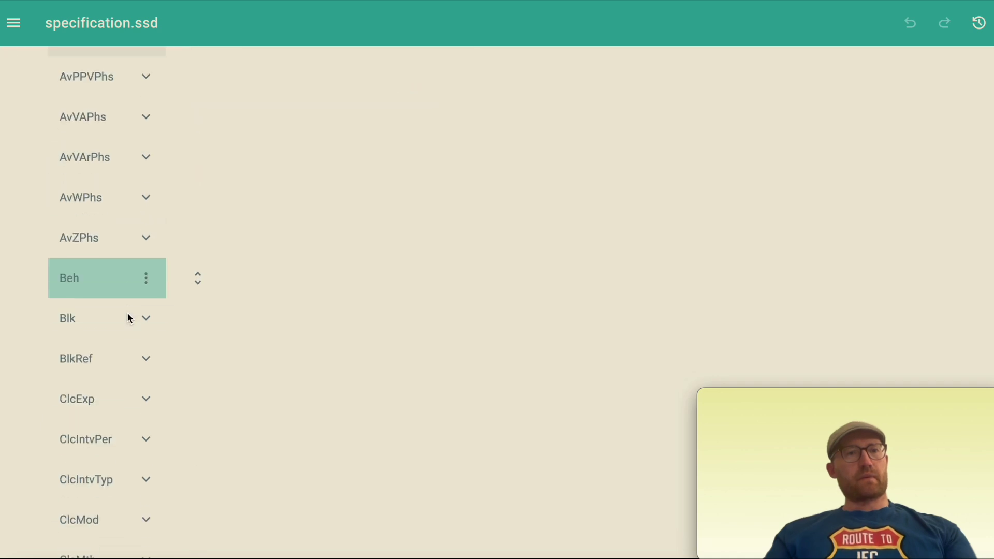
Step: Expand the Beh data object of the MMXU type and review its selected attributes and stVal options
left_click(196, 278)
scroll(313, 371, "down", 5)
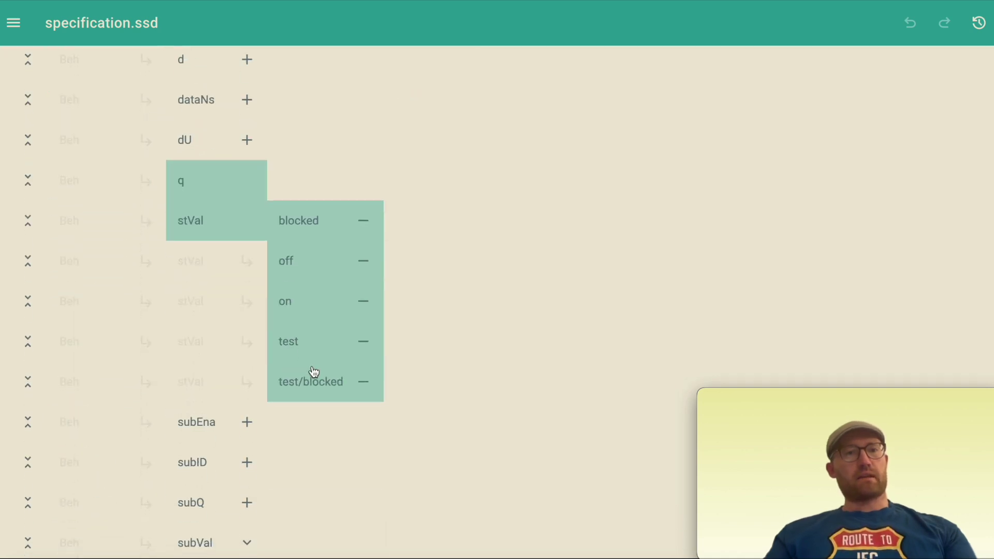
scroll(313, 370, "up", 4)
scroll(312, 370, "down", 5)
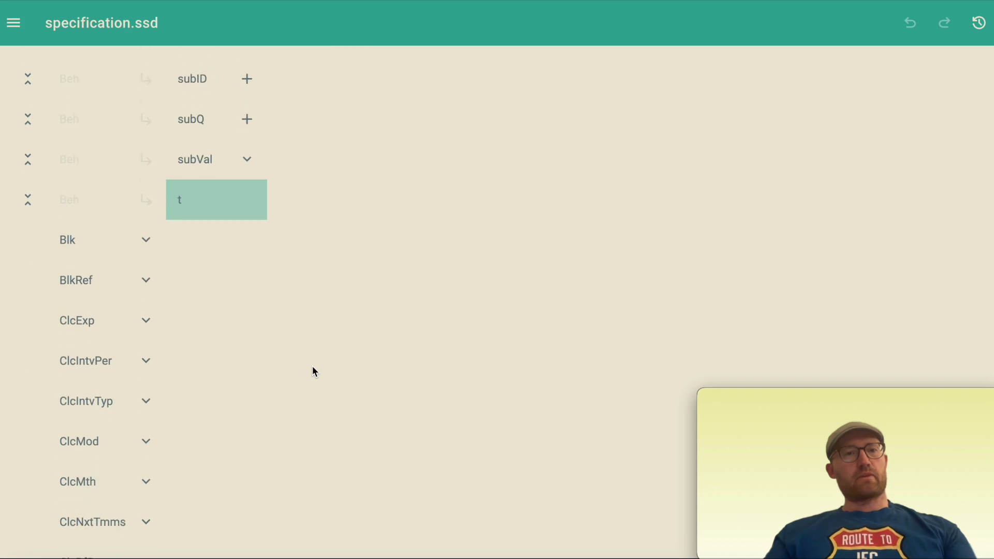
scroll(312, 370, "up", 8)
scroll(309, 371, "down", 1)
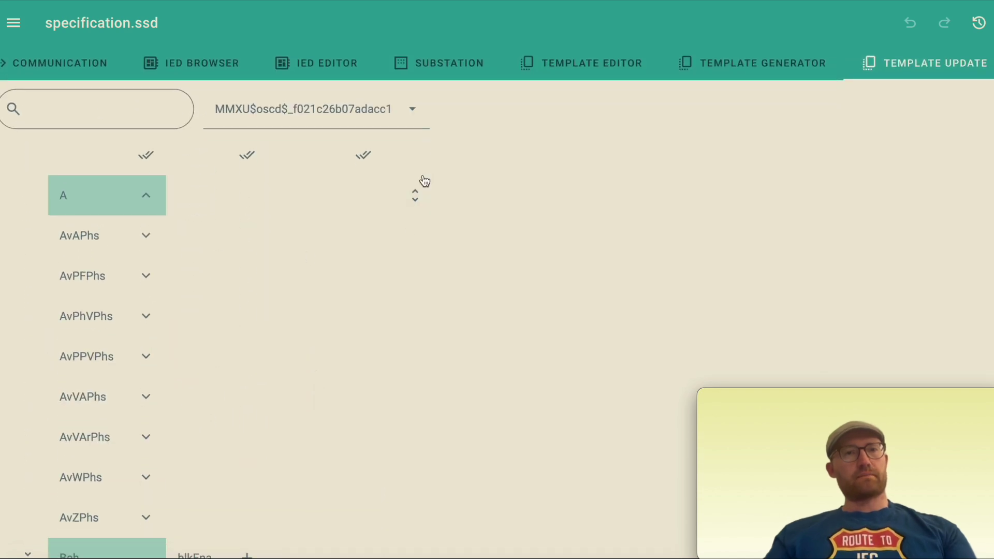
Step: Collapse data objects A and Beh of the MMXU type and look through its remaining data objects from Blk to W
left_click(415, 195)
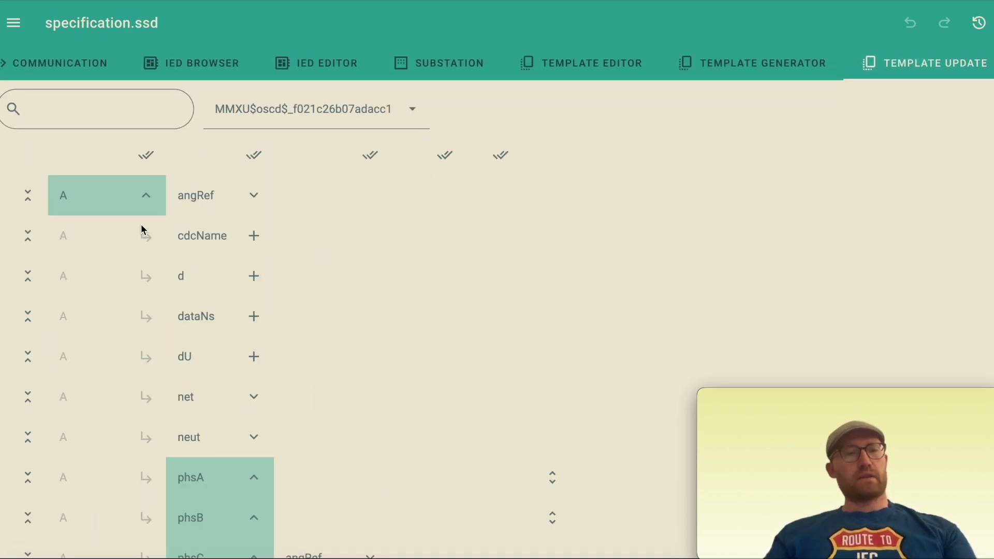
left_click(36, 197)
scroll(58, 413, "down", 2)
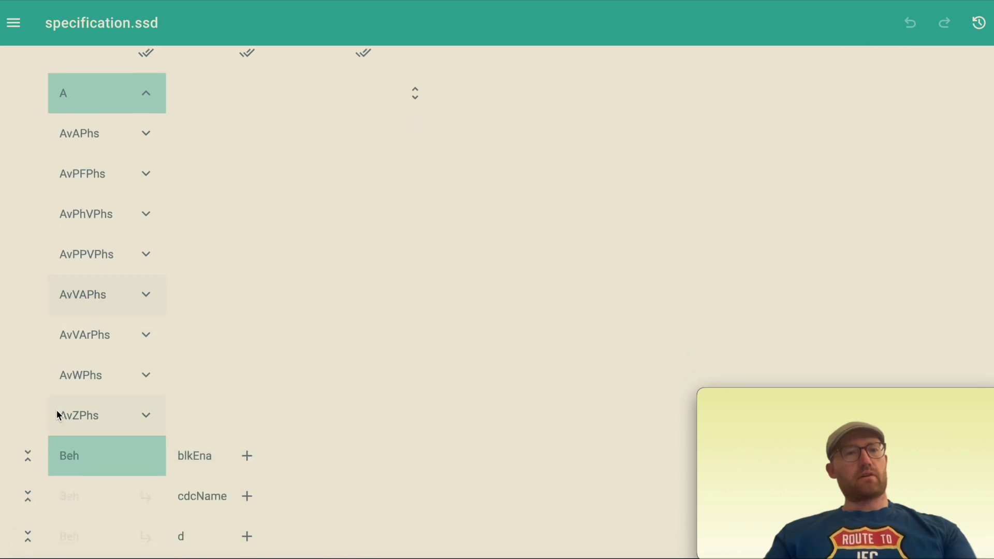
left_click(20, 455)
scroll(92, 416, "down", 8)
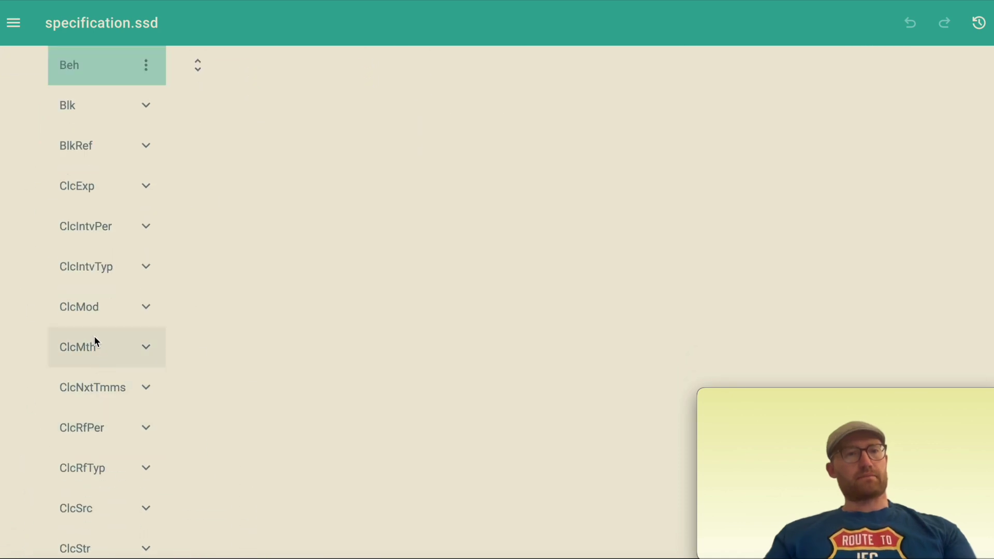
scroll(110, 325, "down", 18)
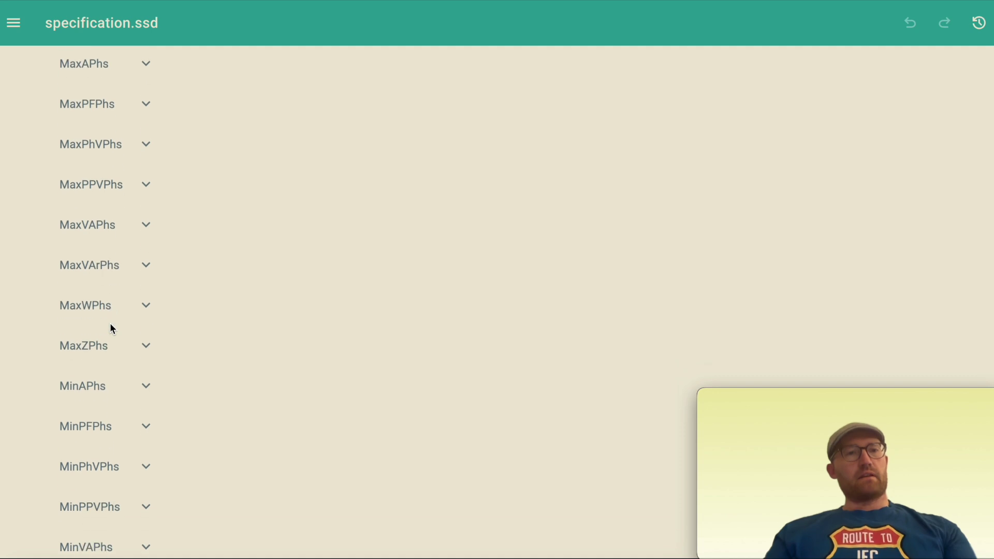
scroll(110, 324, "down", 12)
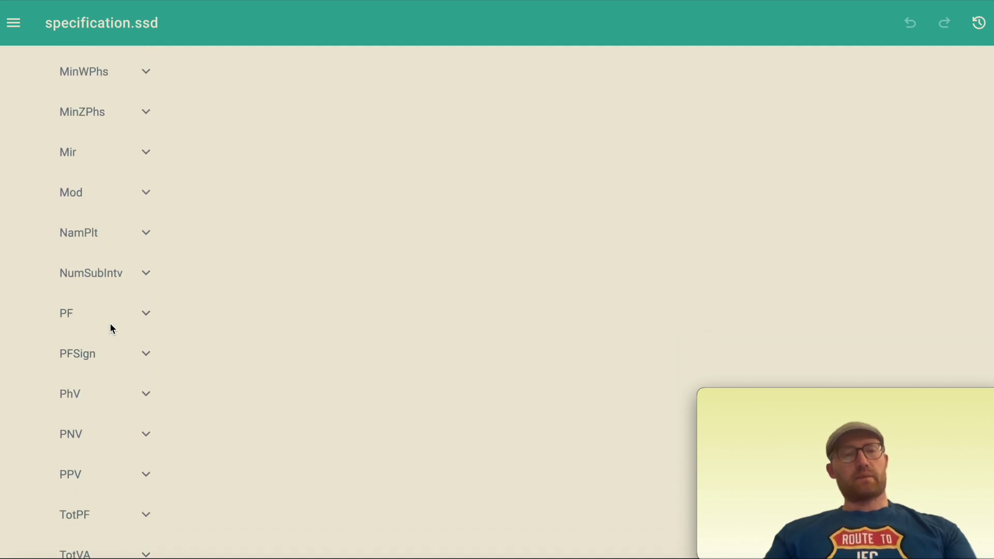
scroll(110, 329, "down", 3)
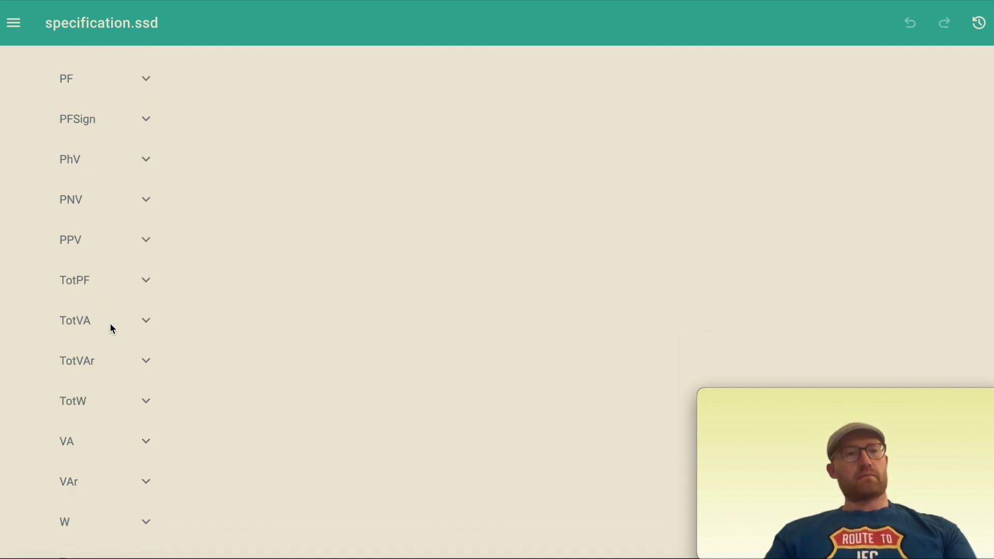
Step: Expand data object A of the MMXU type, review its selected phases, and leave A collapsed
scroll(111, 324, "up", 20)
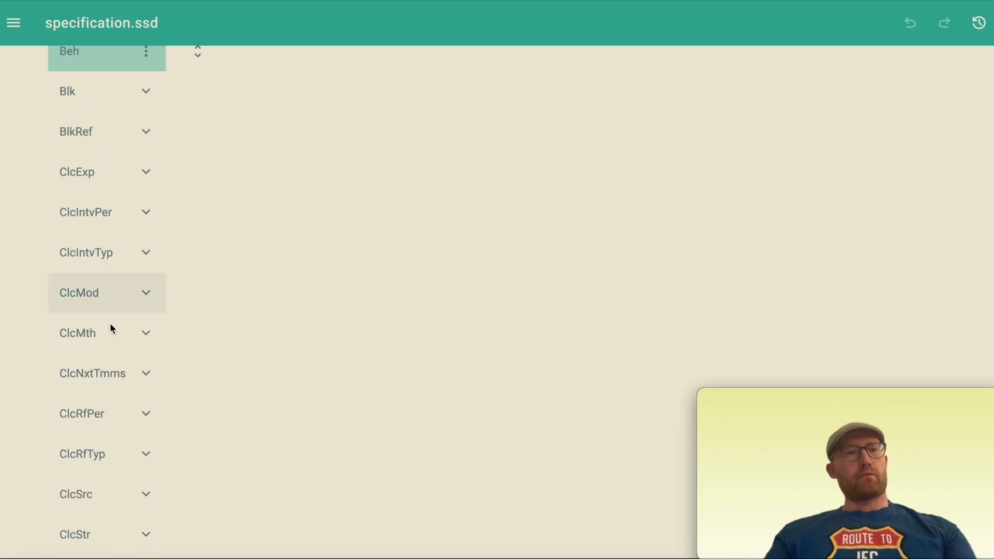
scroll(110, 329, "up", 1)
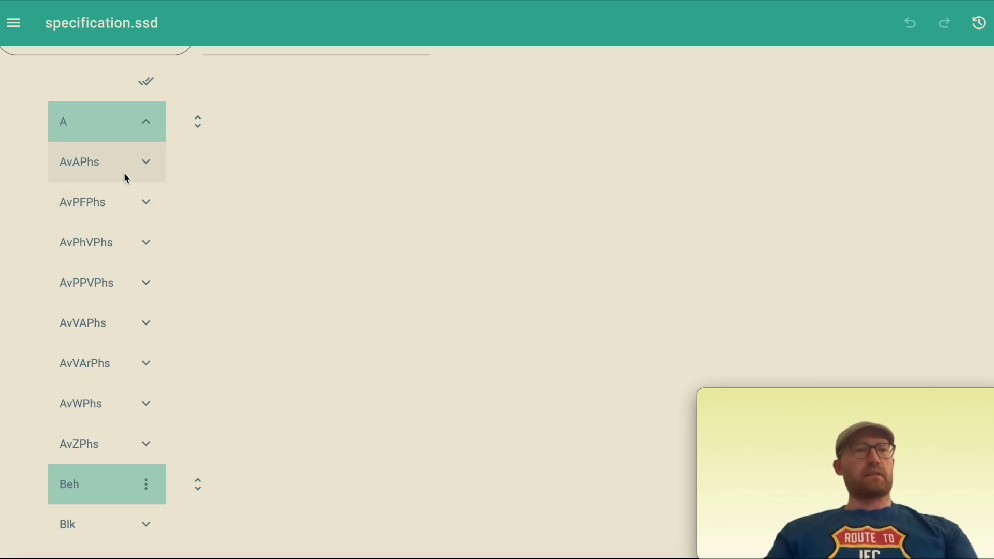
scroll(124, 177, "up", 2)
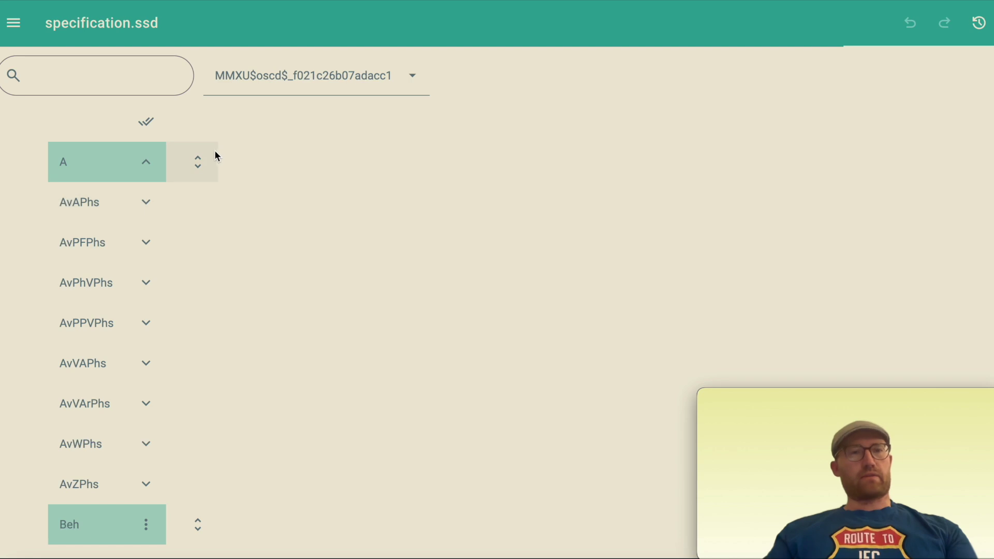
left_click(197, 165)
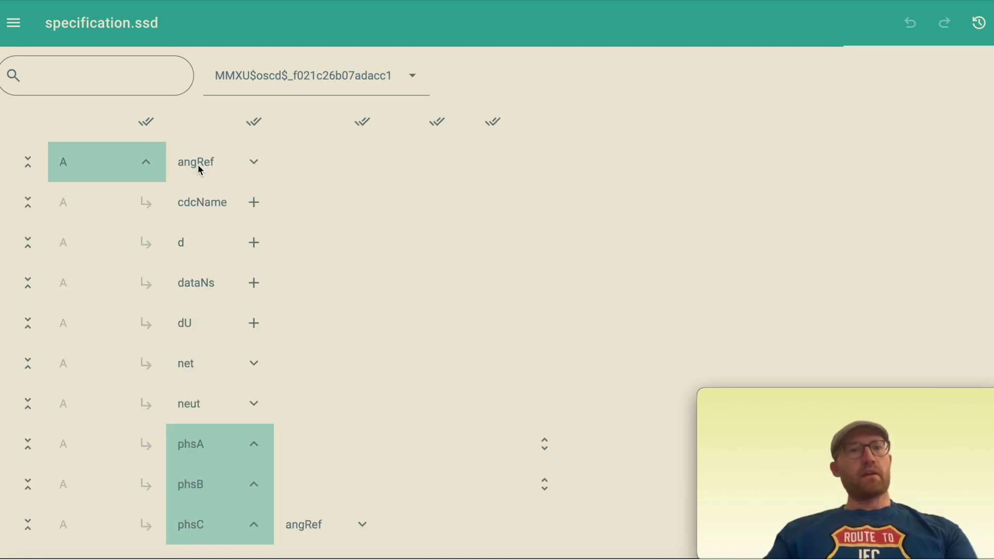
scroll(278, 231, "down", 6)
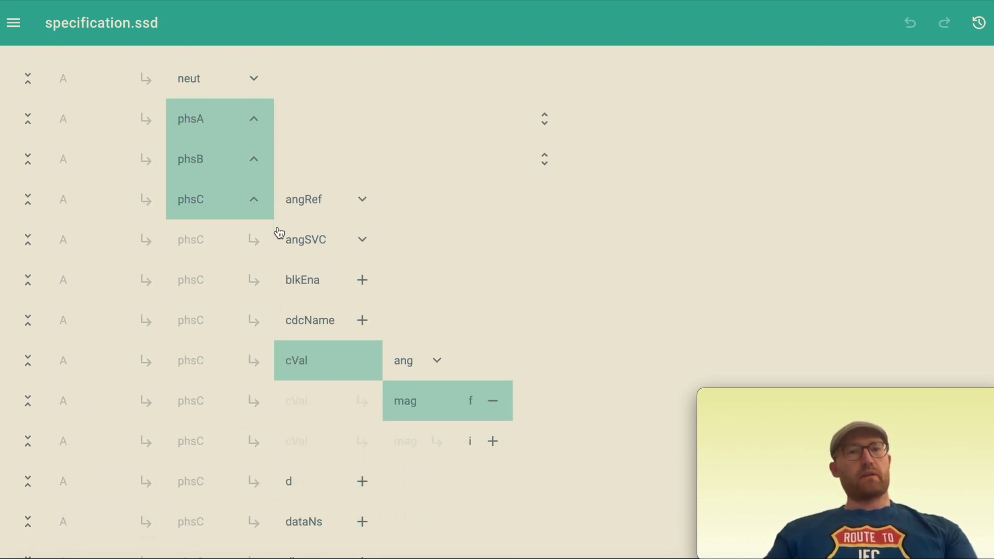
scroll(278, 231, "up", 3)
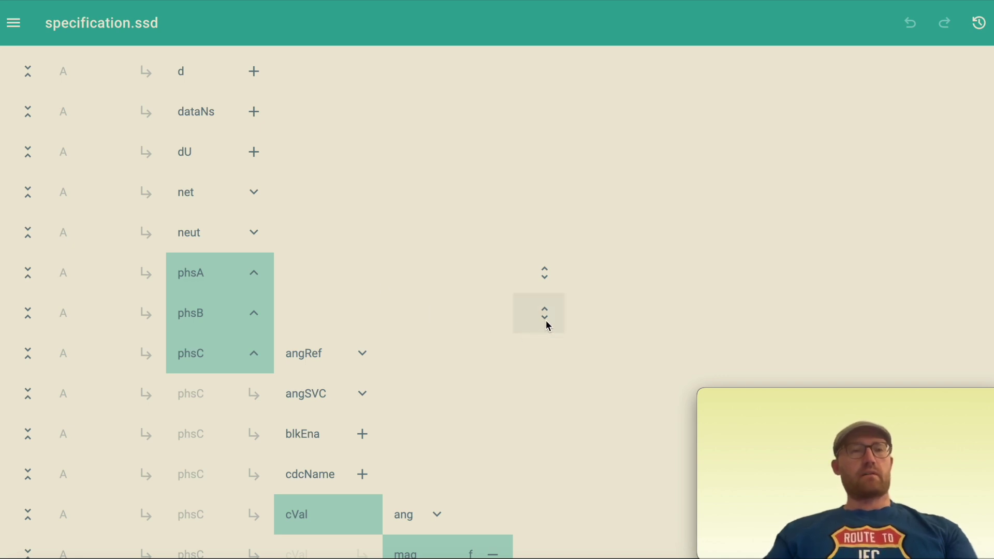
left_click(26, 354)
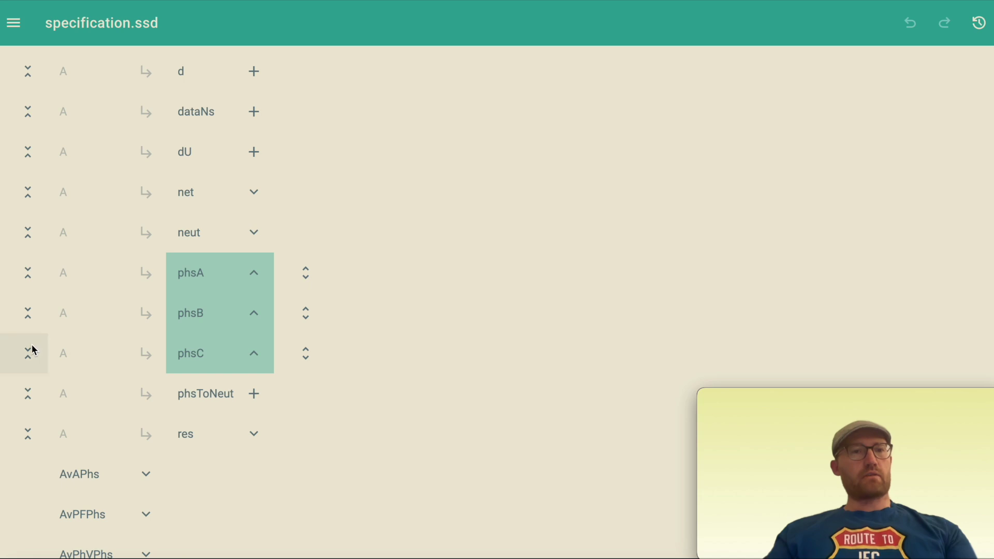
left_click(25, 273)
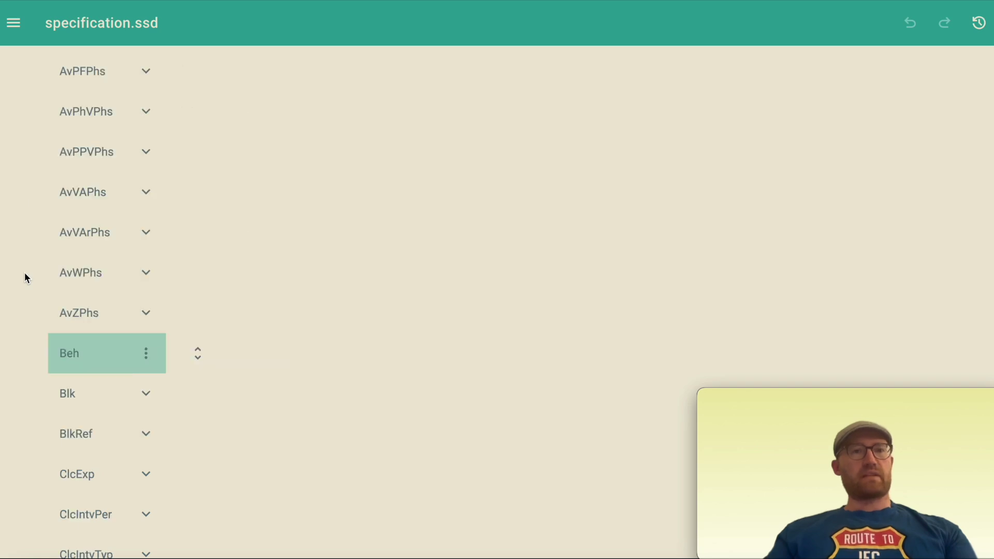
scroll(201, 290, "up", 5)
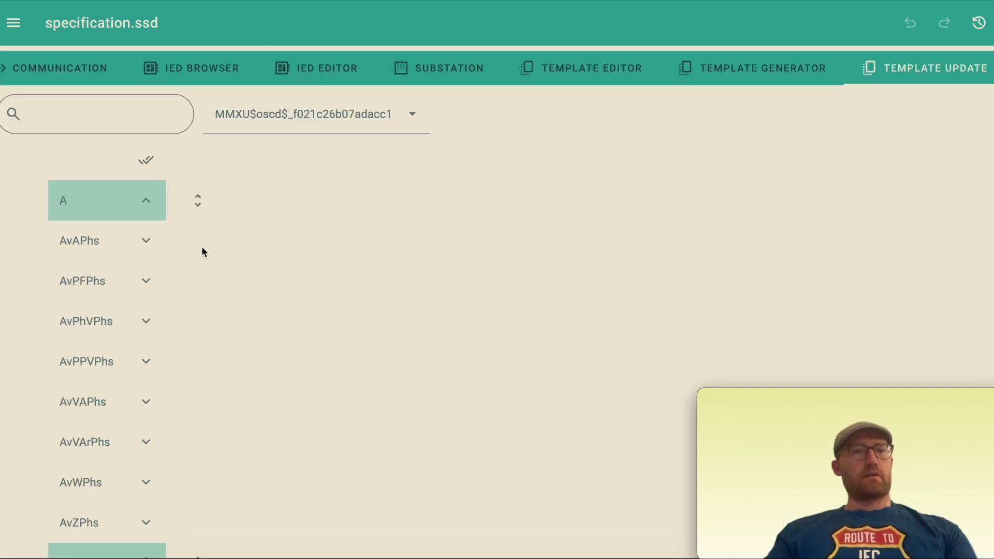
Step: In data object A, add ang with its f attribute under cVal of phsA, and collapse phsA
left_click(204, 198)
scroll(249, 300, "down", 5)
left_click(306, 241)
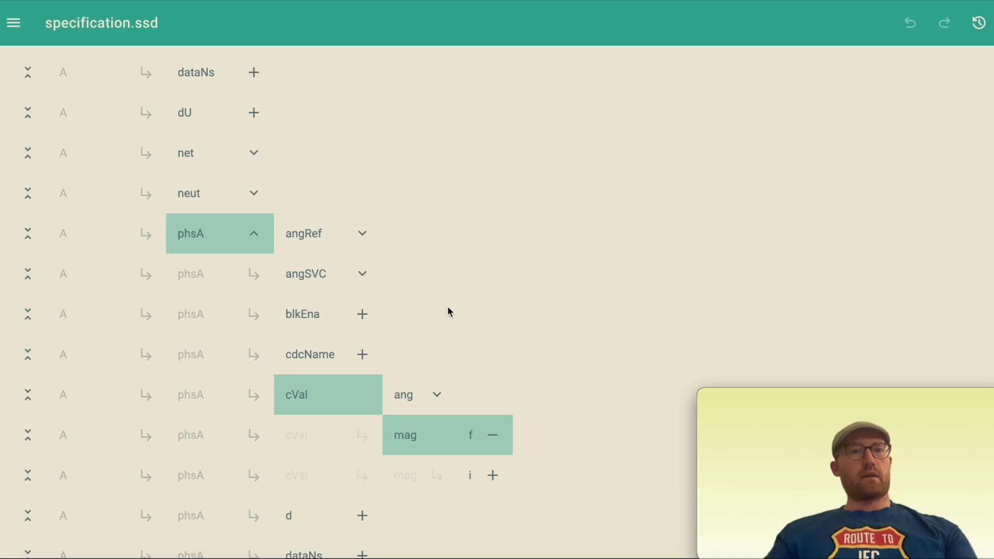
scroll(424, 300, "down", 2)
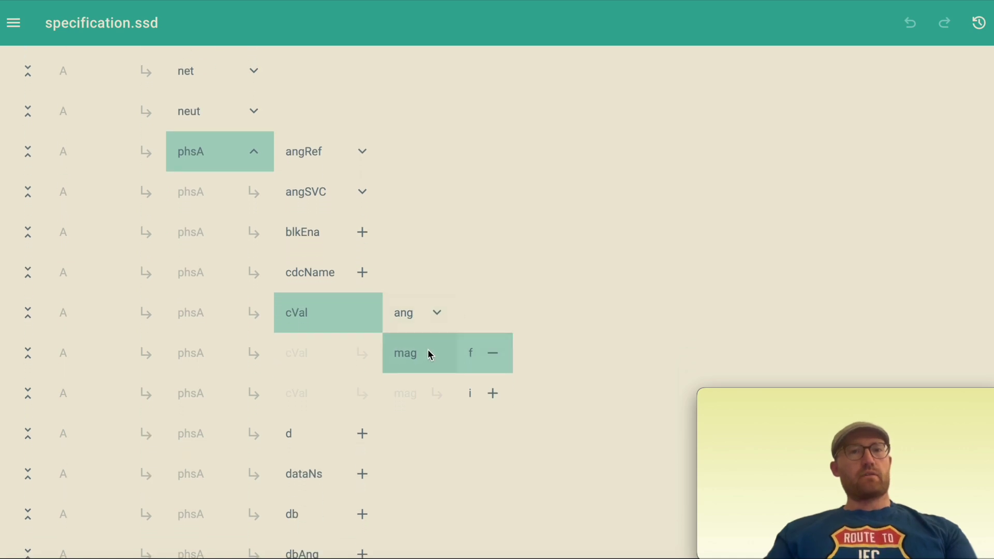
left_click(415, 317)
scroll(443, 382, "down", 4)
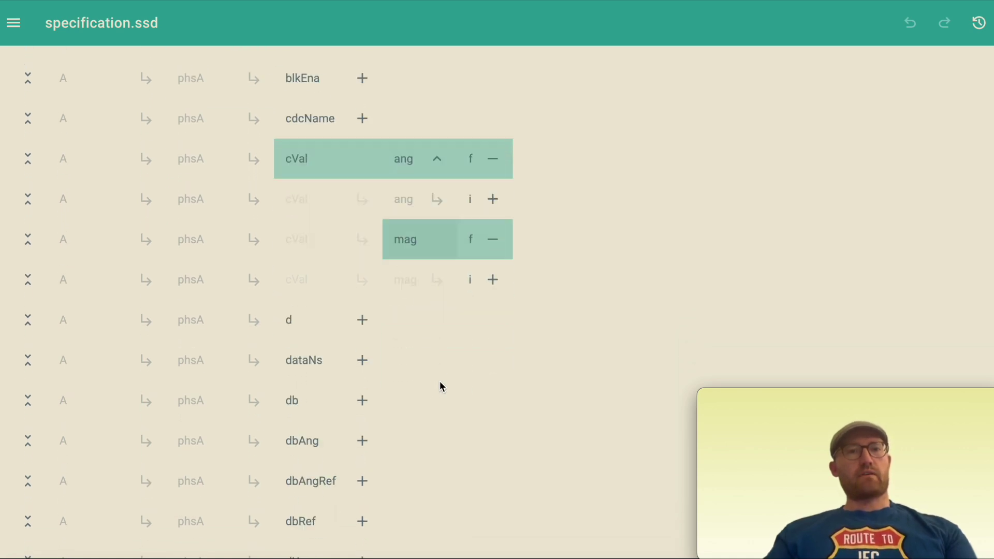
scroll(439, 384, "up", 4)
left_click(28, 124)
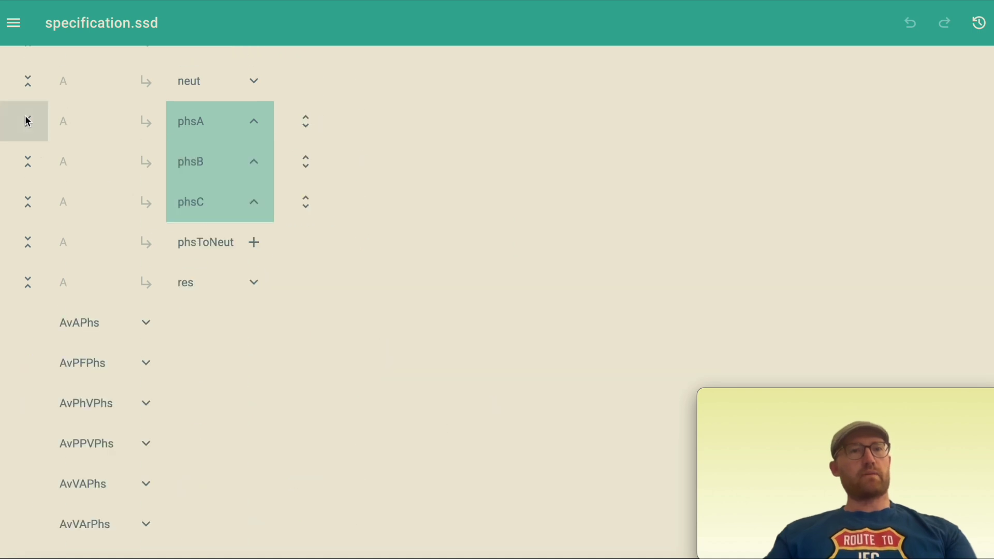
Step: Add ang with its f attribute under cVal of phsB in data object A, and collapse phsB
left_click(308, 164)
left_click(425, 322)
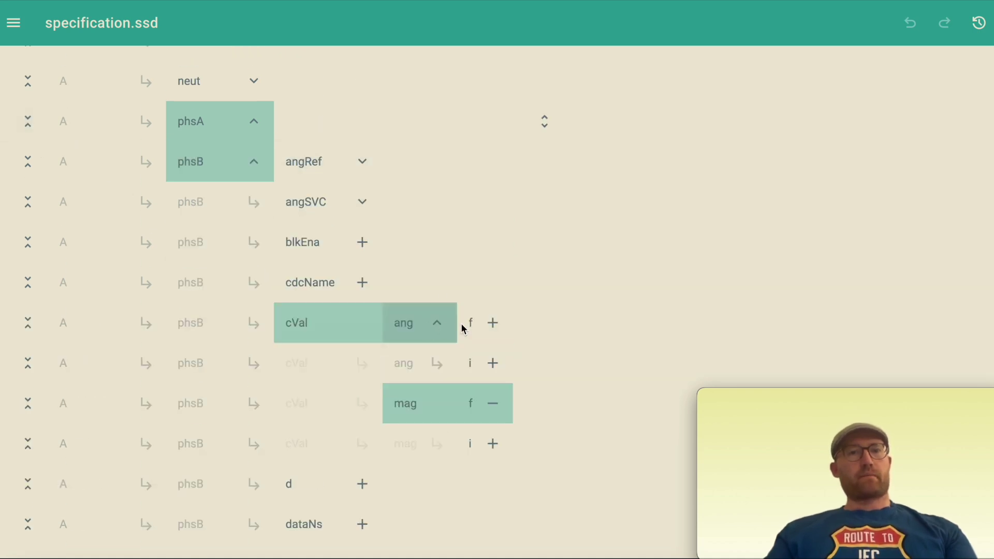
left_click(30, 168)
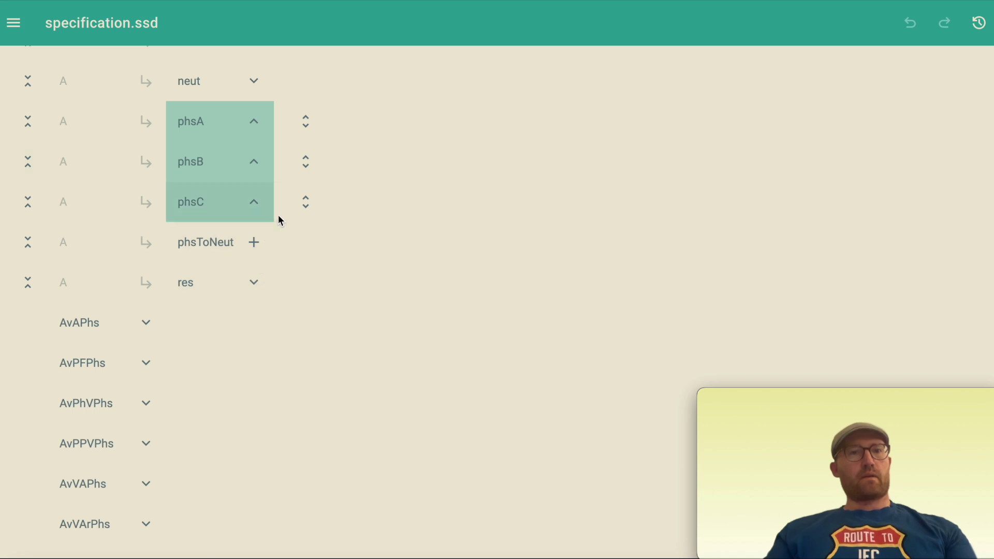
Step: Add ang with its f attribute under cVal of phsC in data object A, and collapse phsC
left_click(306, 202)
left_click(440, 369)
left_click(479, 365)
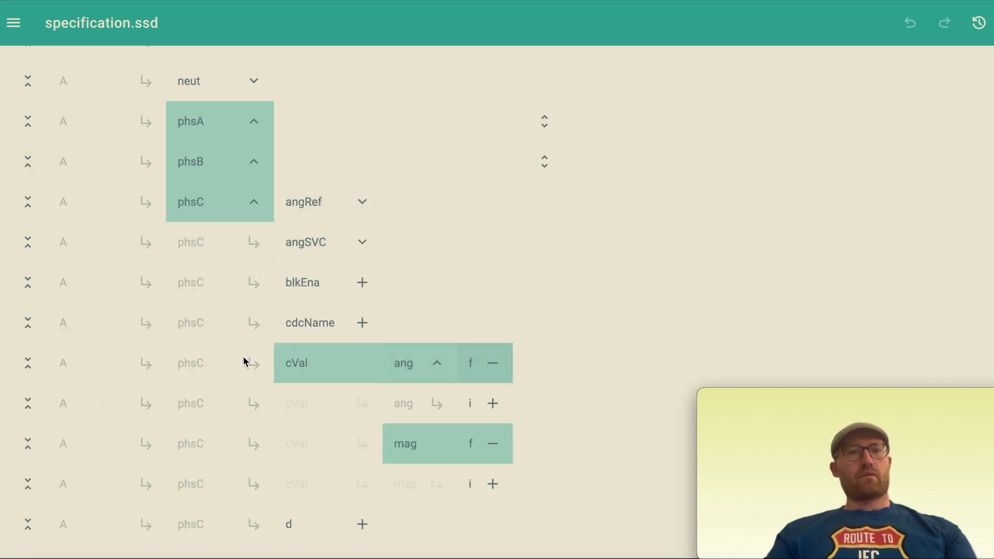
scroll(241, 355, "down", 5)
scroll(241, 355, "up", 6)
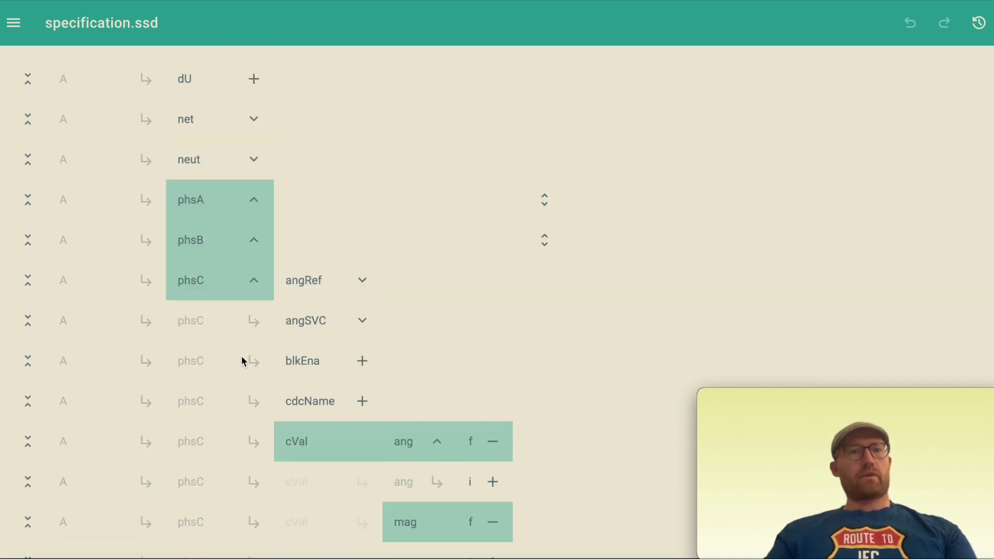
left_click(28, 329)
Step: Add res to data object A and select the f attribute for both mag and ang under its cVal
left_click(252, 409)
scroll(418, 438, "down", 6)
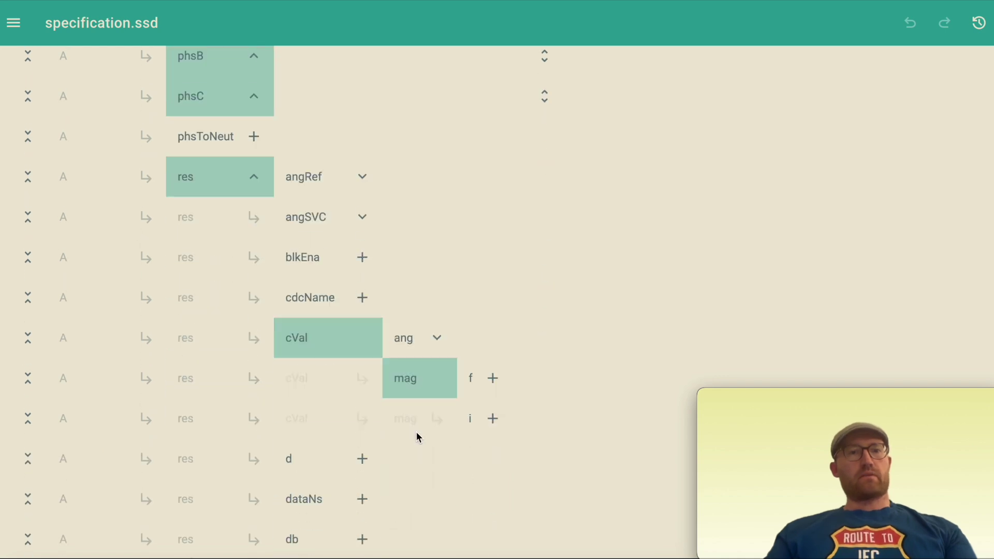
left_click(492, 312)
left_click(437, 271)
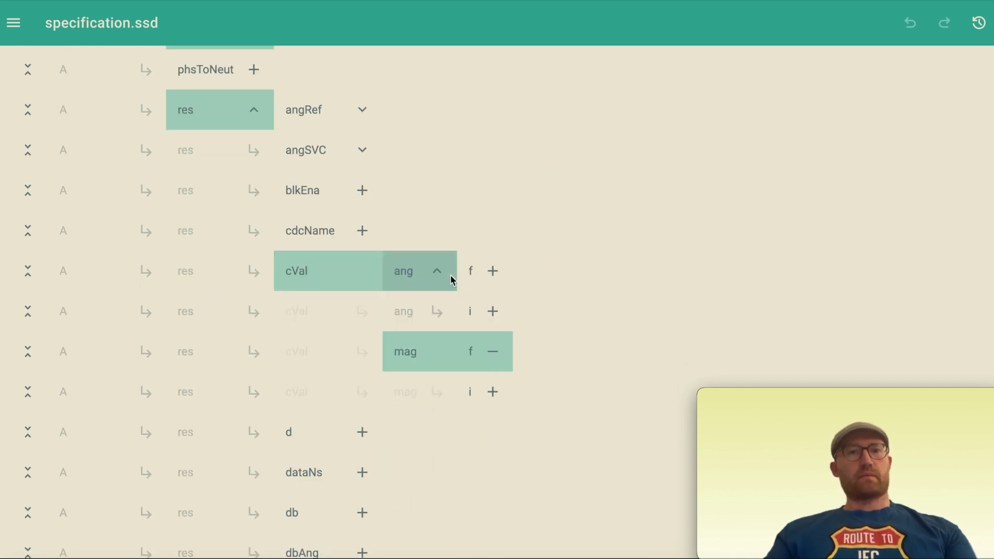
left_click(492, 271)
scroll(411, 395, "down", 2)
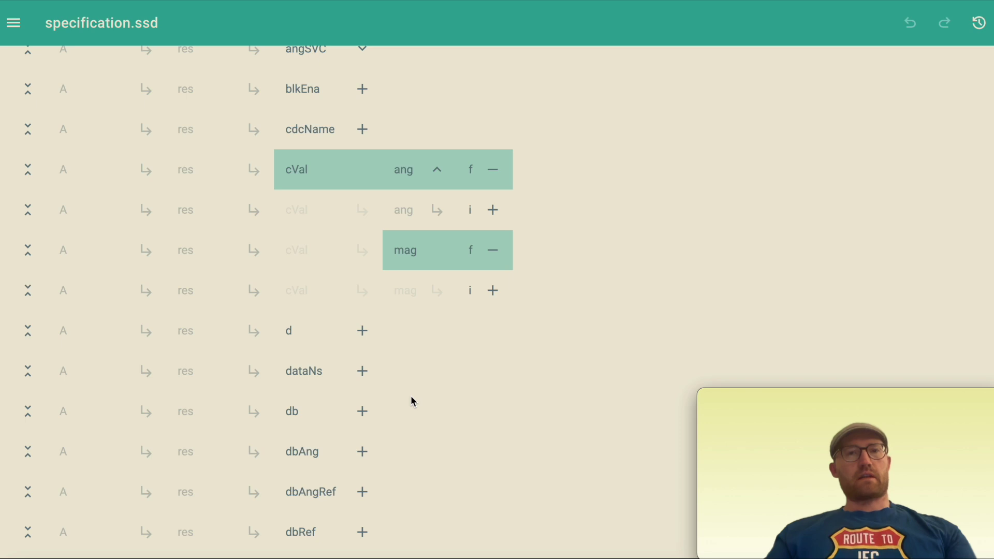
Step: Update the logical node type MMXU$oscd$_f021c26b07adacc1 with the changed selection and check the update in the editing history
scroll(411, 396, "up", 10)
scroll(359, 343, "down", 10)
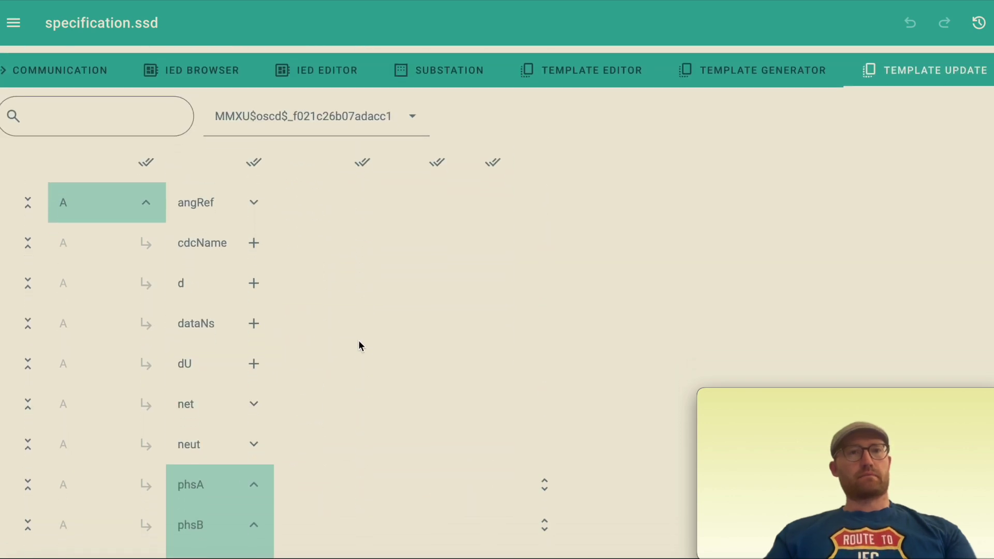
left_click_drag(840, 404, 525, 392)
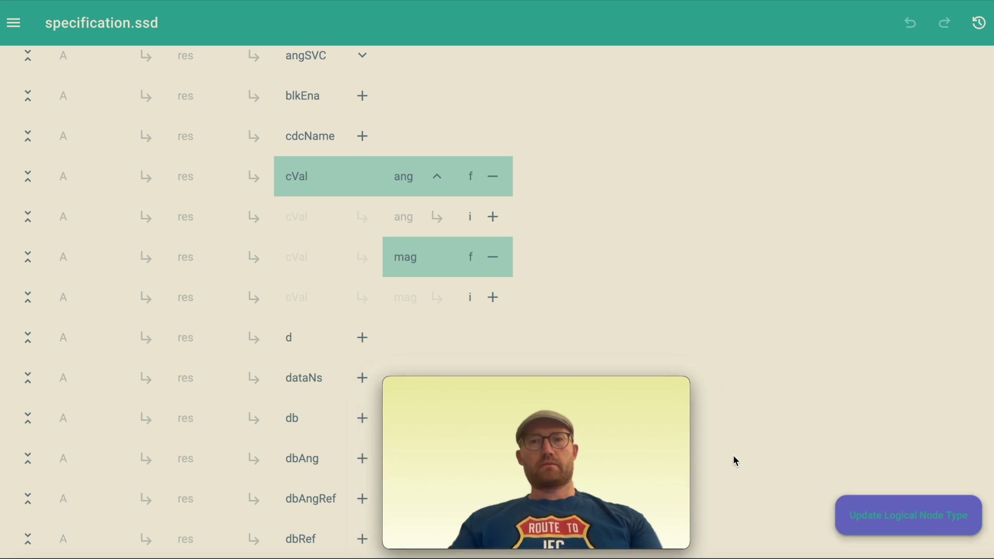
mouse_move(595, 396)
left_click_drag(577, 394, 632, 366)
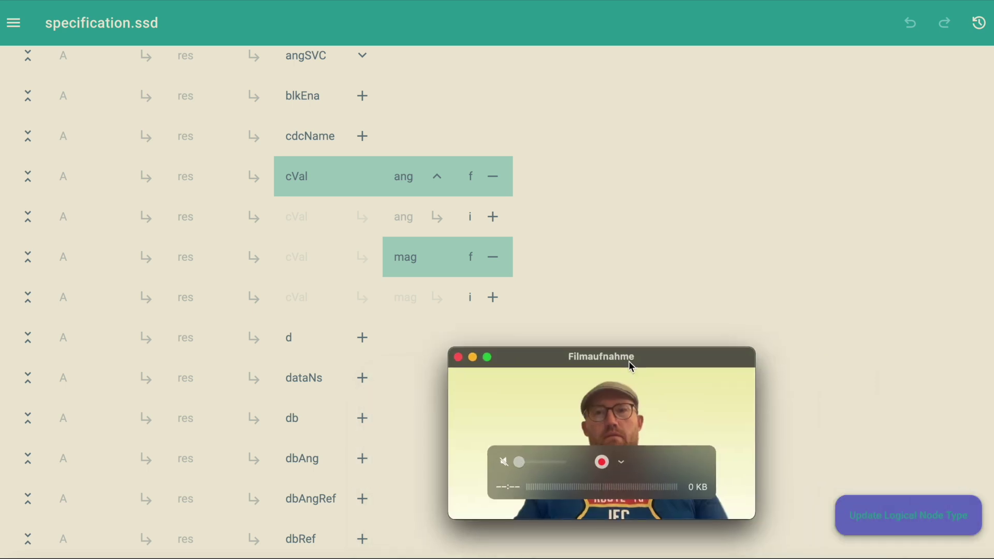
left_click(896, 518)
left_click_drag(655, 359, 903, 401)
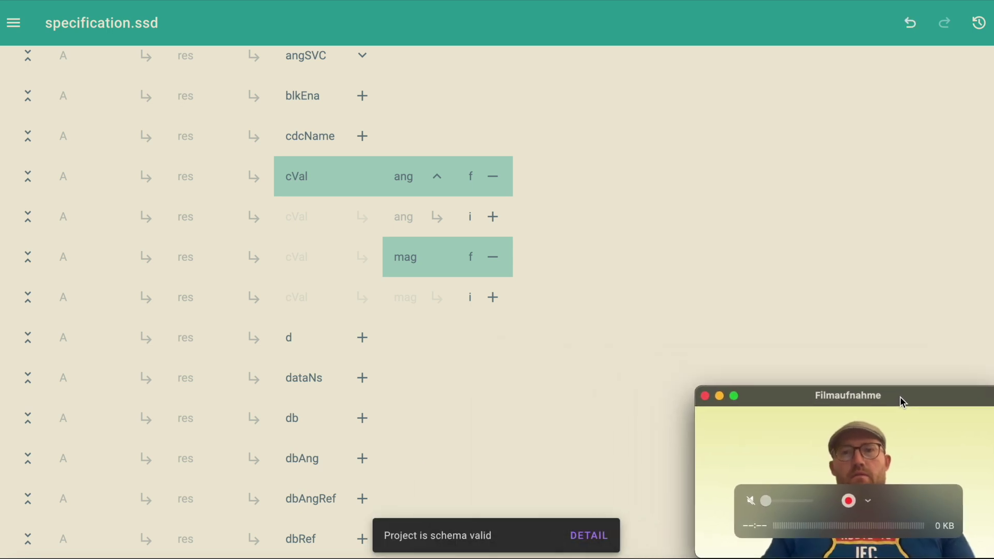
left_click(980, 27)
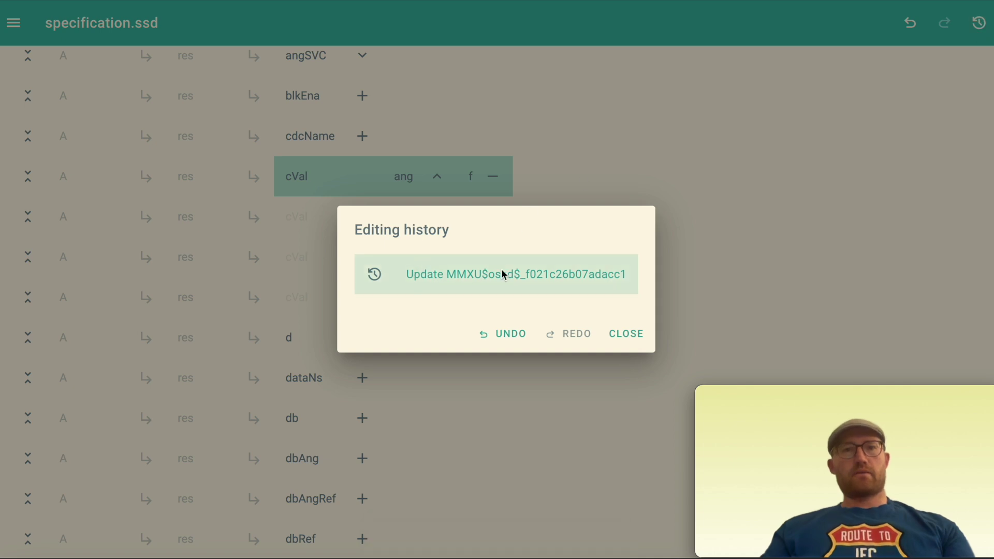
left_click(627, 335)
Step: In the Template Editor, open MMXU$oscd$_5541e9d1901dac77 and follow its data object A through res to the cVal data type
scroll(709, 176, "up", 5)
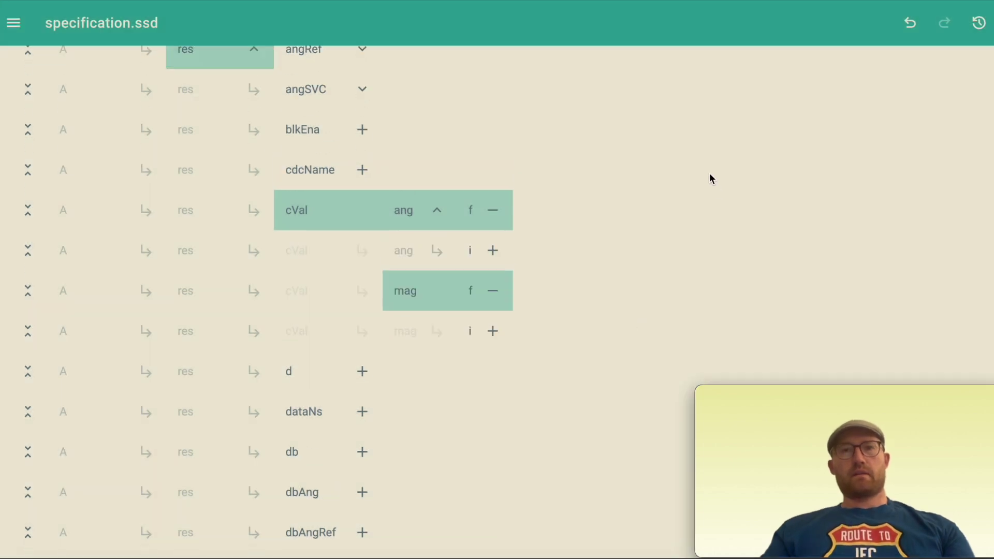
left_click(593, 67)
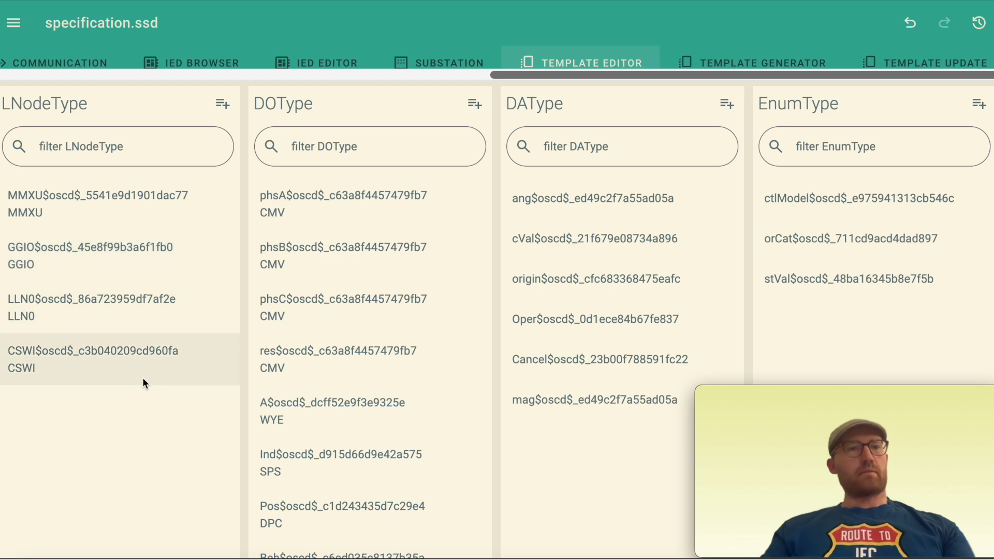
left_click(113, 199)
scroll(299, 298, "down", 1)
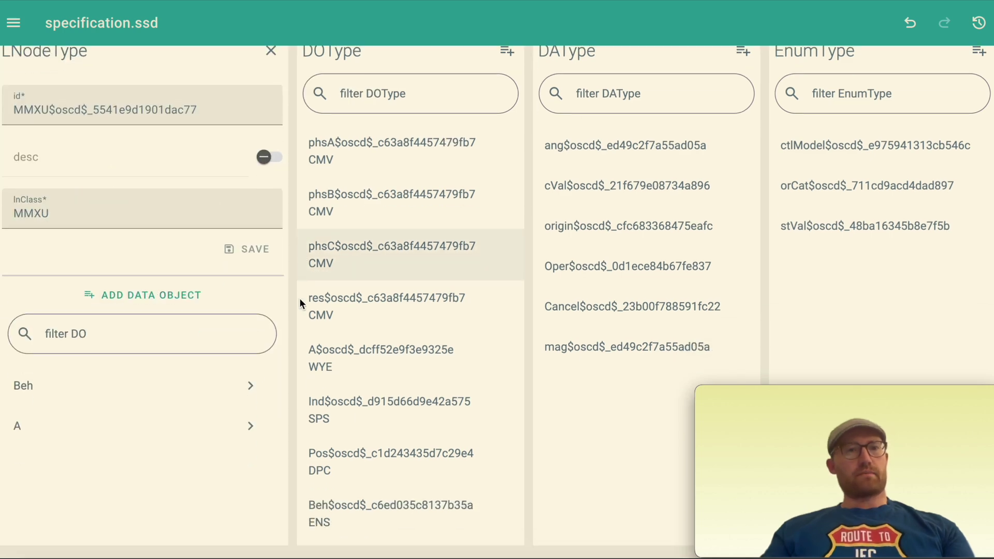
left_click(269, 427)
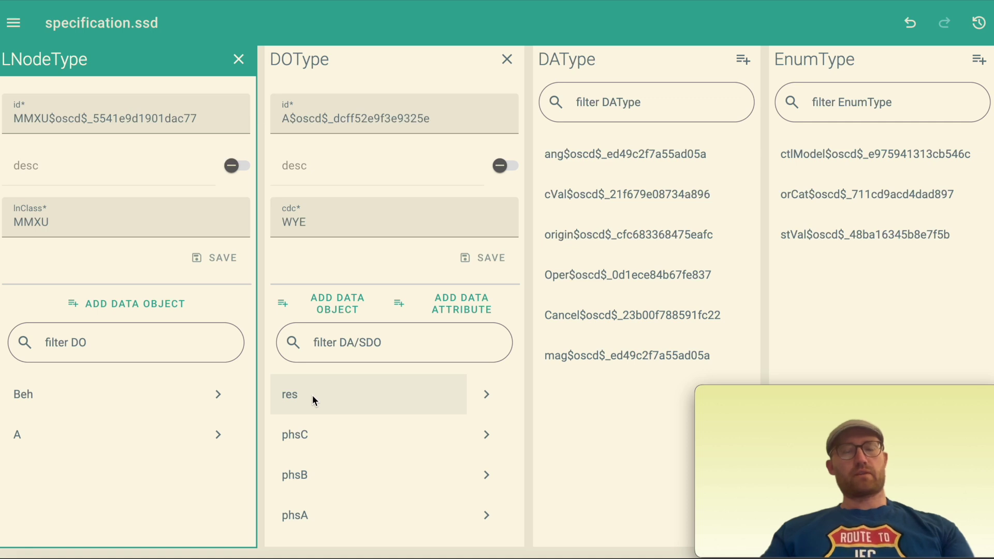
left_click(496, 399)
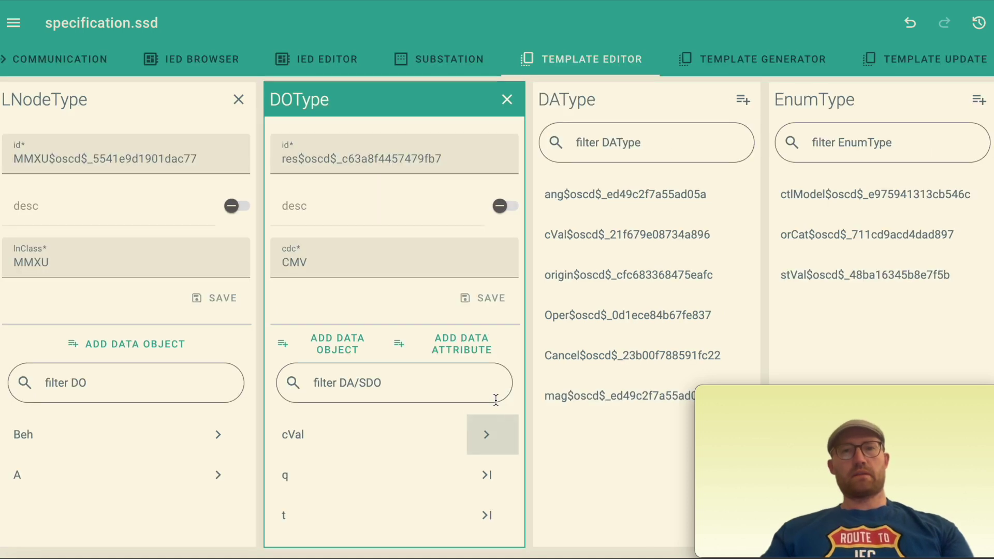
left_click(496, 440)
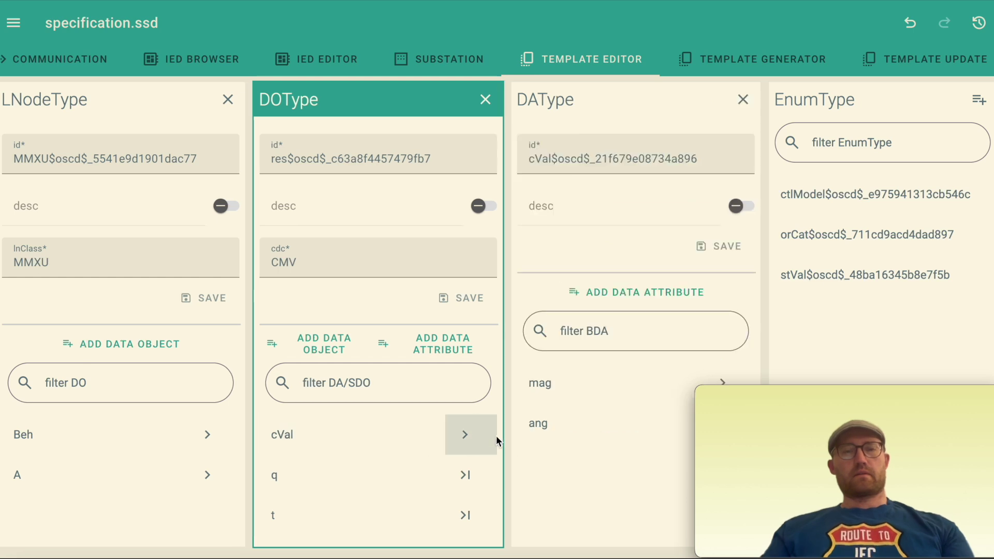
Step: Inspect the data types of mag and ang under cVal, and close the data attribute type
left_click_drag(828, 396, 800, 179)
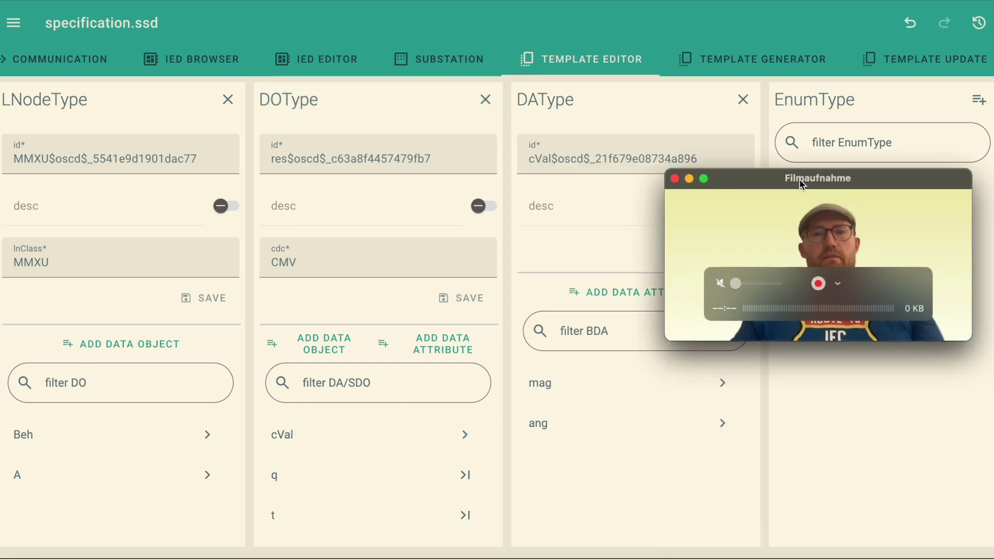
left_click(722, 386)
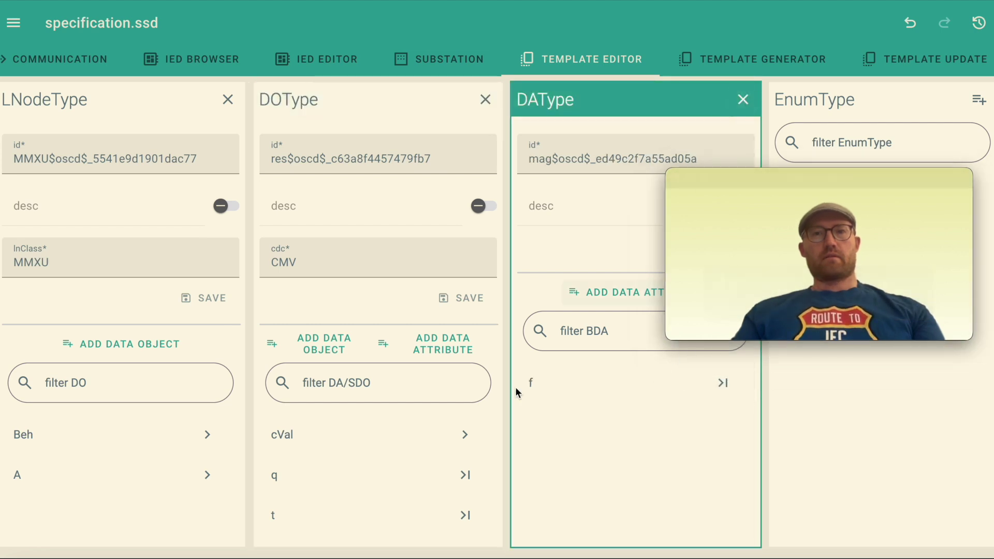
left_click(466, 435)
left_click(723, 420)
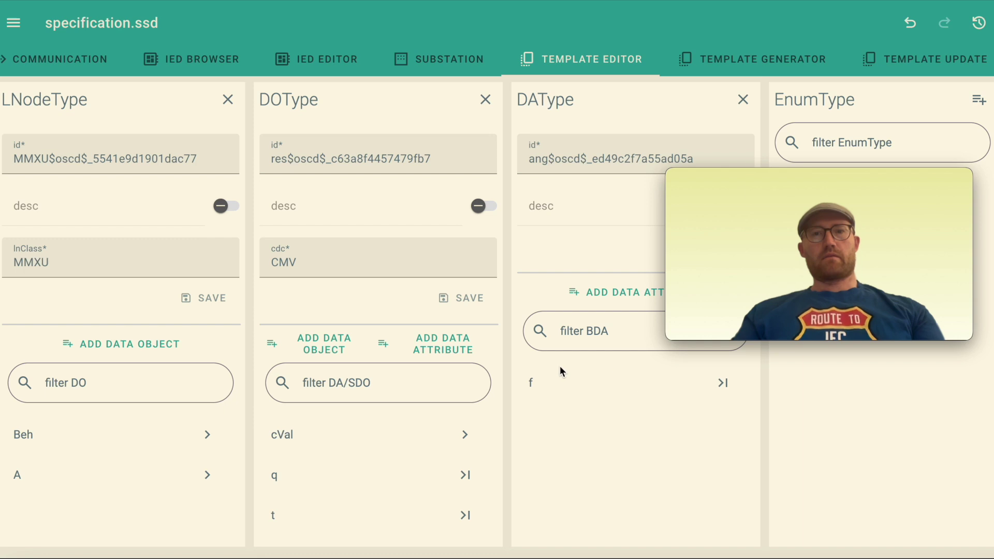
left_click(743, 99)
left_click_drag(796, 178, 827, 394)
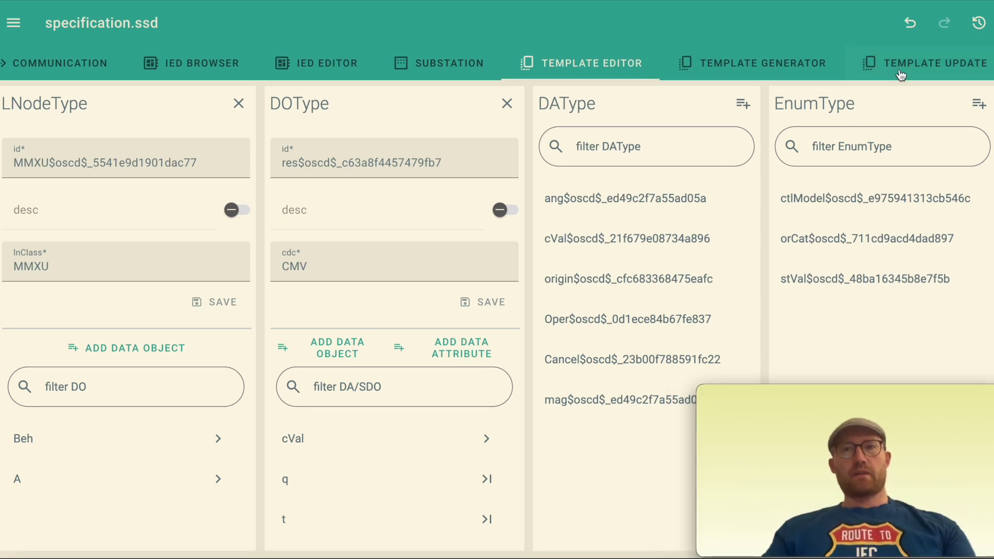
Step: In Template Update, load MMXU$oscd$_5541e9d1901dac77 and review the selected children of data object A
left_click(901, 69)
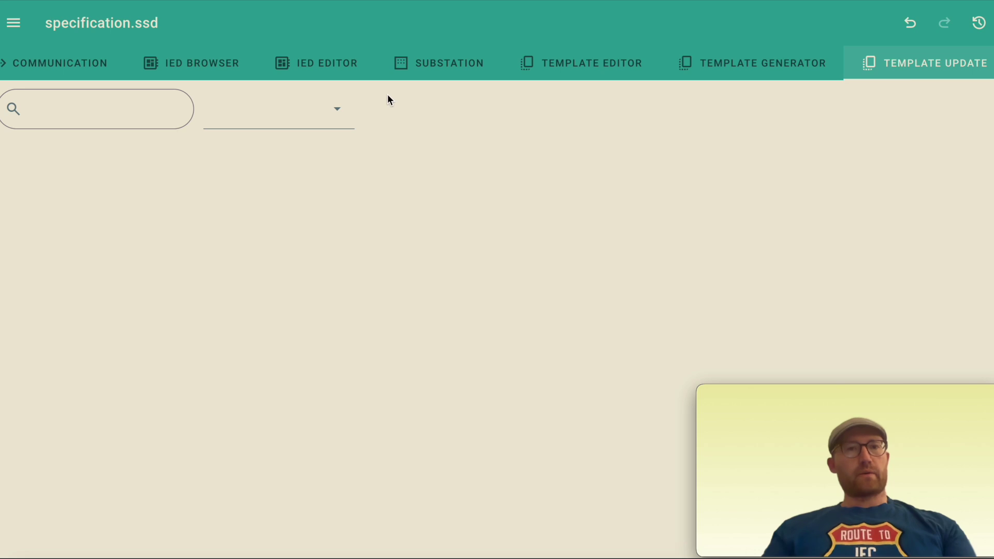
left_click(308, 110)
left_click(309, 157)
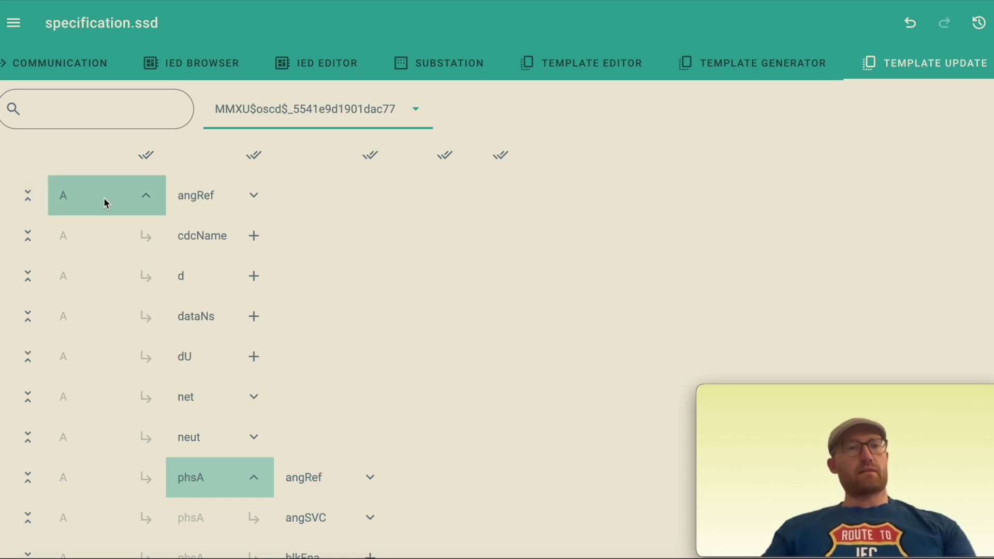
scroll(238, 486, "down", 1)
scroll(237, 486, "down", 3)
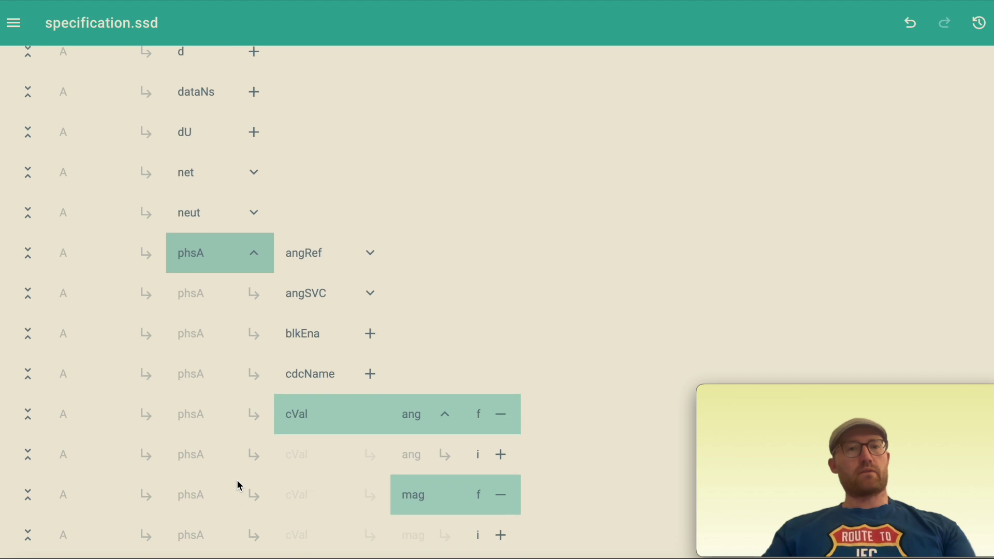
scroll(420, 503, "down", 12)
scroll(420, 504, "up", 14)
scroll(421, 507, "up", 3)
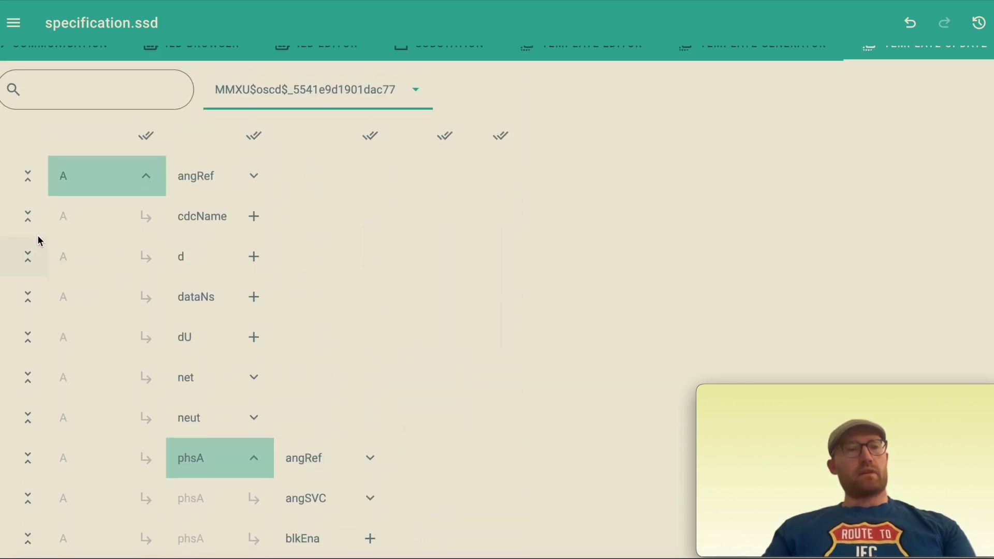
Step: Collapse data object A, expand it again, and look through its nested selection
left_click(29, 178)
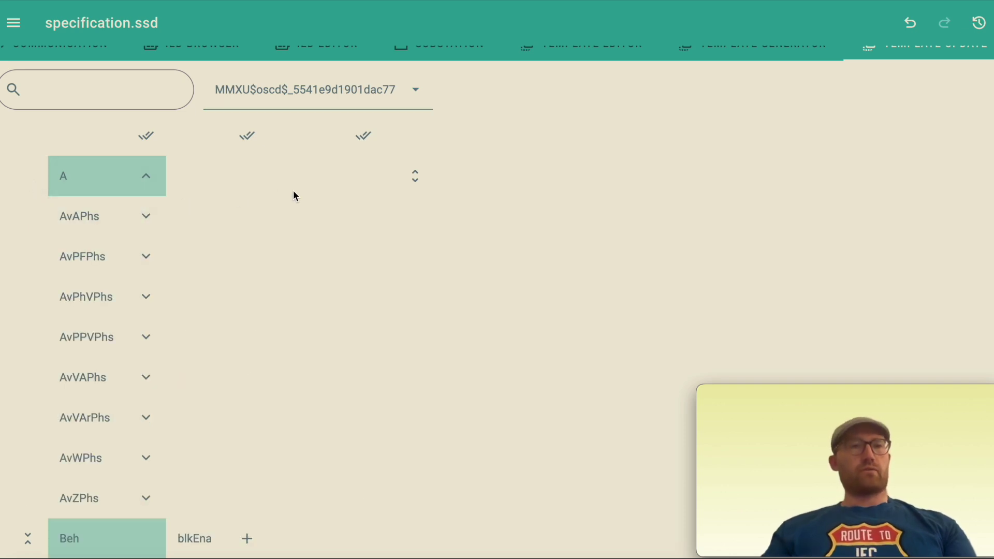
scroll(294, 193, "down", 1)
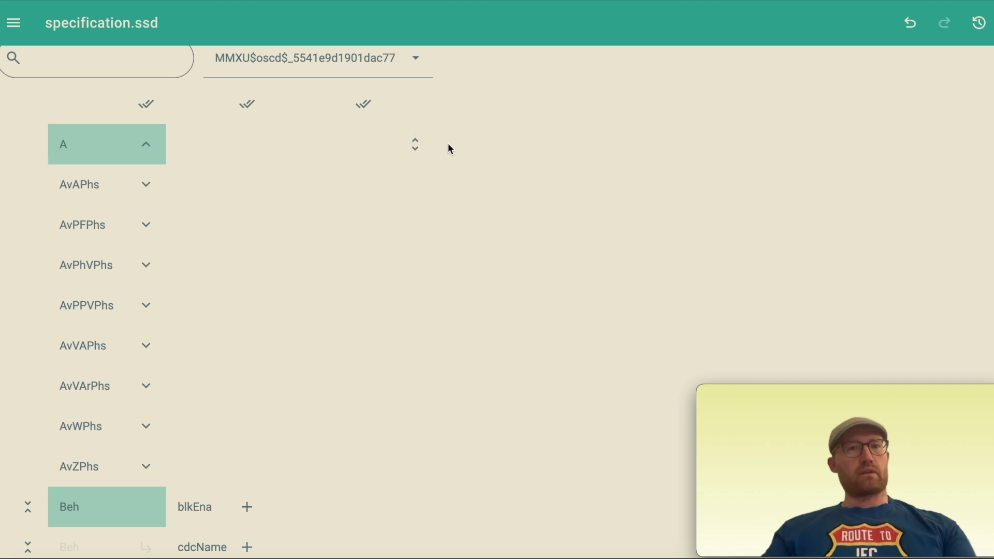
left_click(420, 145)
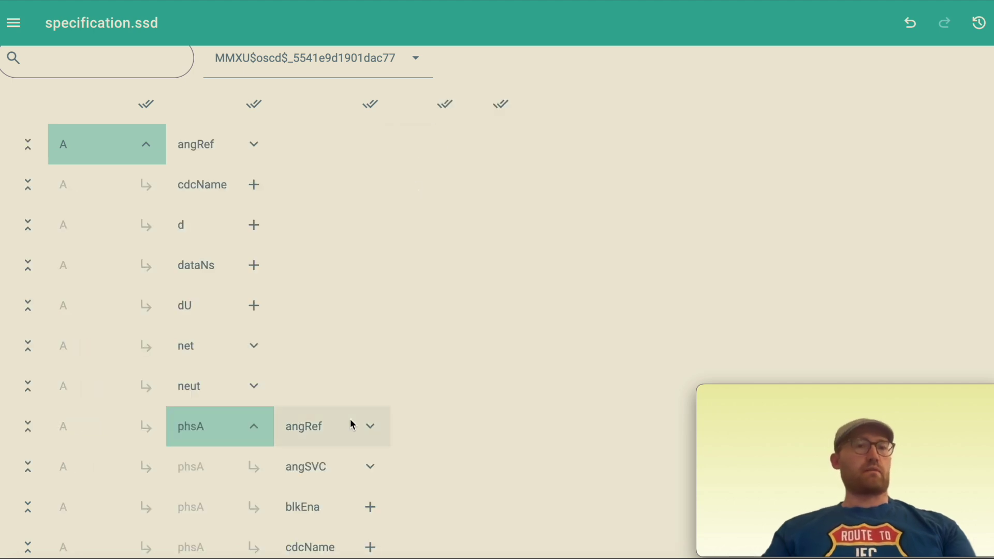
scroll(351, 422, "down", 10)
scroll(350, 422, "up", 12)
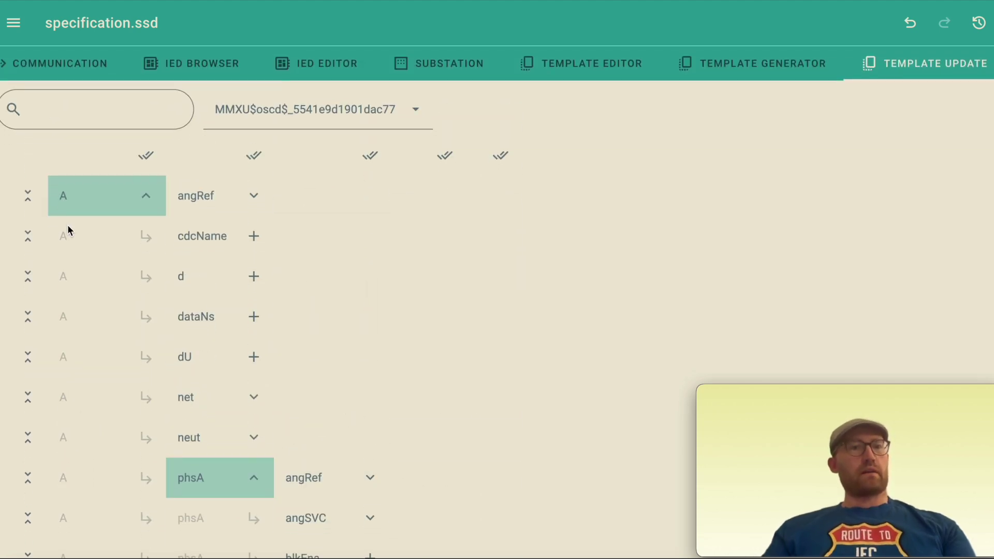
Step: Collapse data objects A and Beh to get a compact overview of the MMXU type
left_click(22, 201)
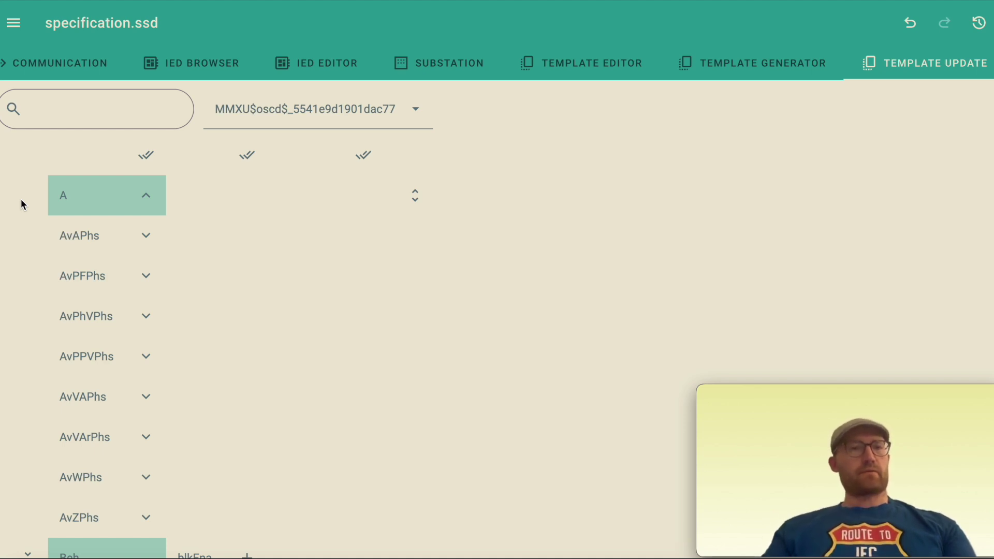
scroll(21, 200, "down", 5)
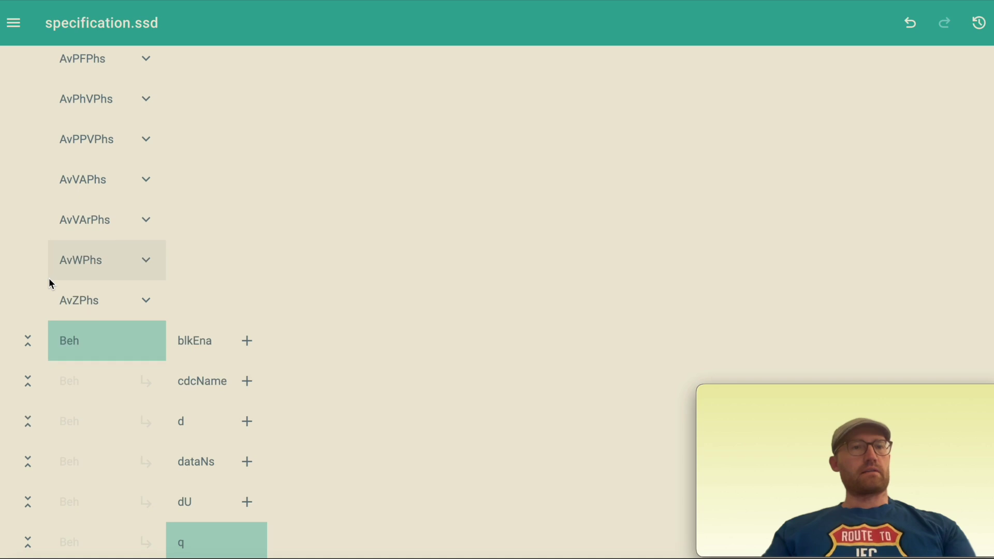
scroll(49, 278, "down", 3)
left_click(28, 226)
scroll(157, 239, "up", 2)
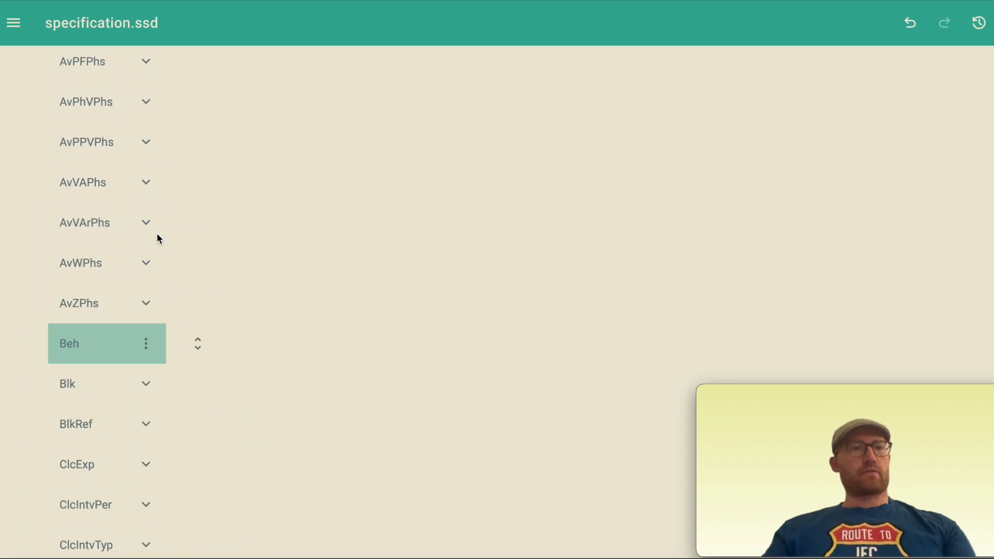
scroll(159, 239, "up", 6)
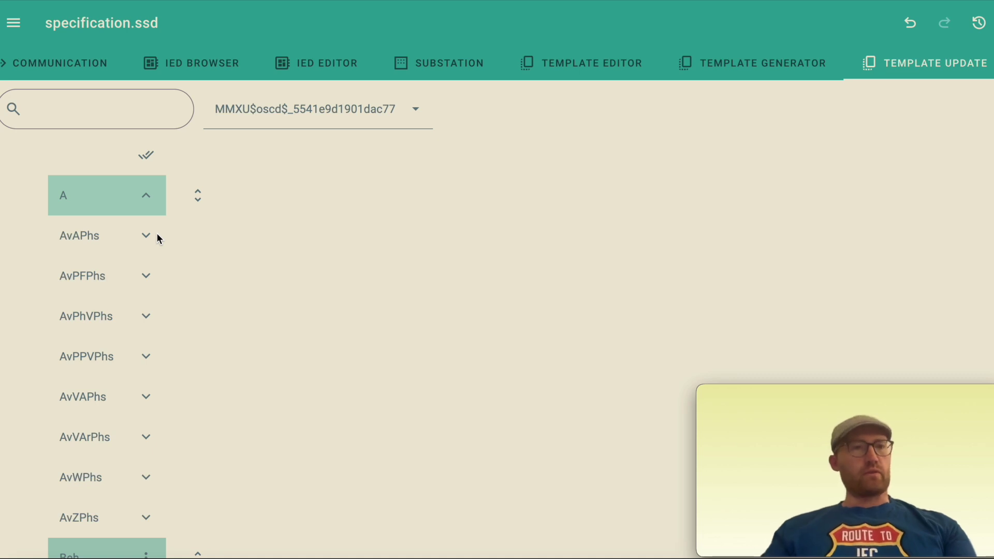
Step: Check the logical node types in the Template Editor, and load CSWI$oscd$_c3b040209cd960fa in Template Update
left_click(617, 65)
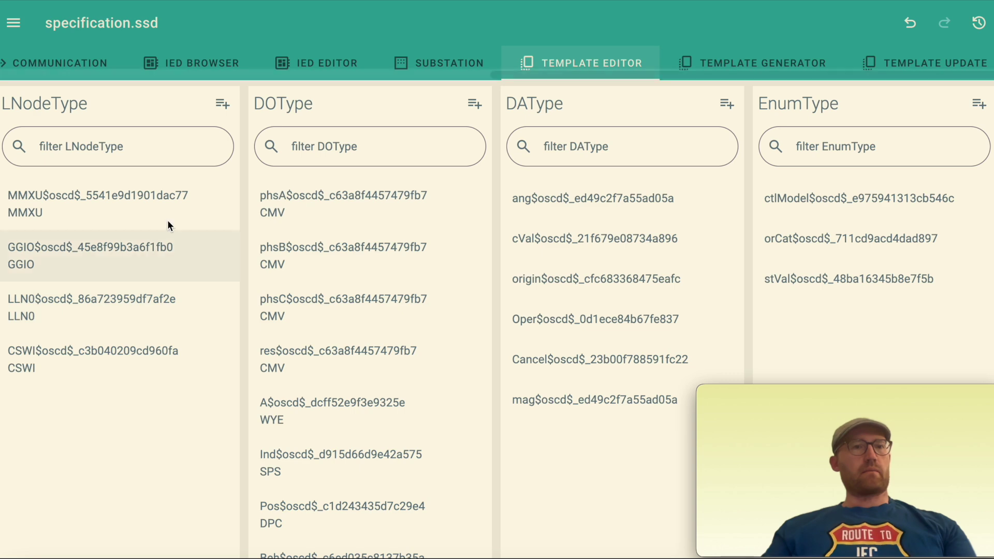
left_click(926, 61)
left_click(315, 107)
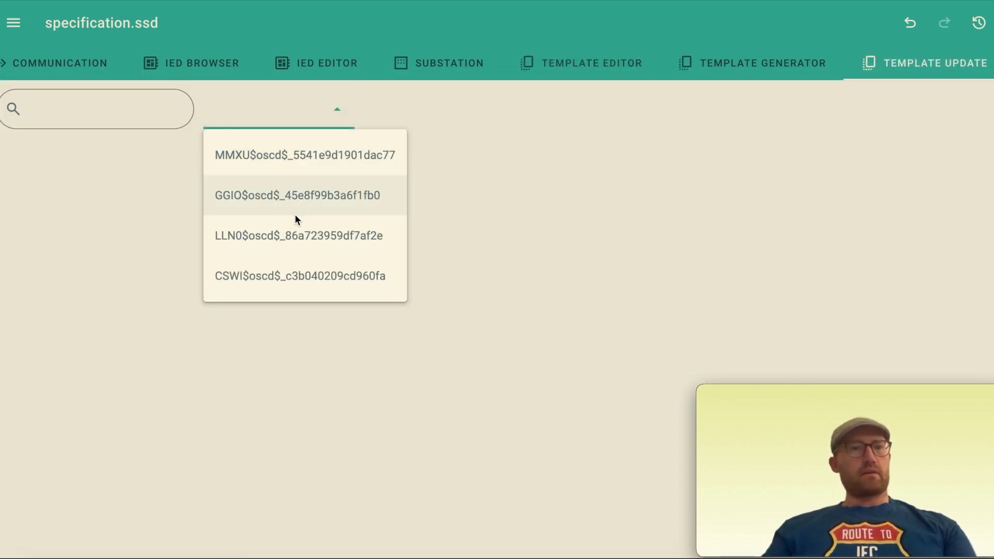
left_click(277, 275)
scroll(323, 192, "down", 1)
scroll(323, 191, "down", 5)
scroll(324, 190, "up", 6)
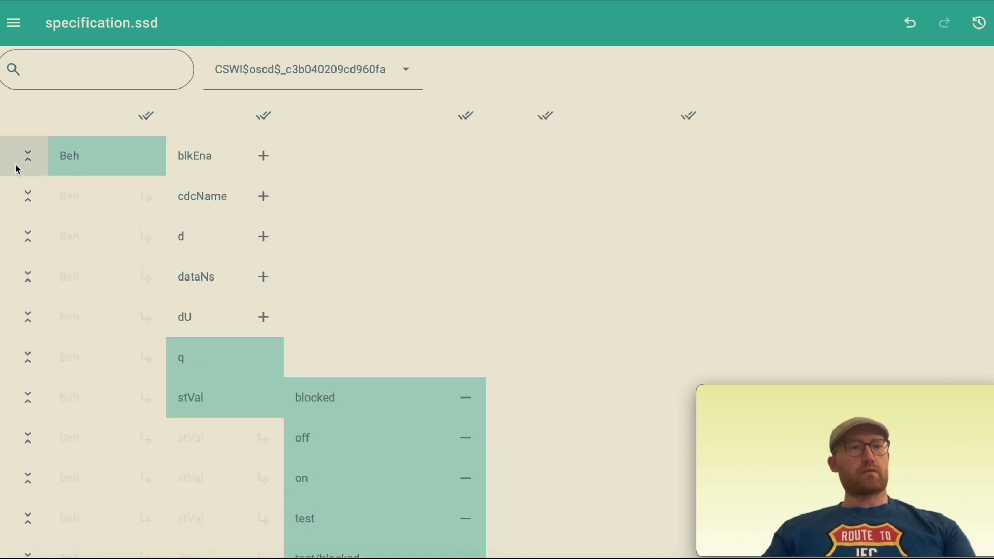
Step: Collapse data object Beh of the CSWI type and locate data object Pos
left_click(18, 167)
scroll(268, 279, "down", 5)
scroll(269, 280, "down", 8)
scroll(269, 280, "up", 2)
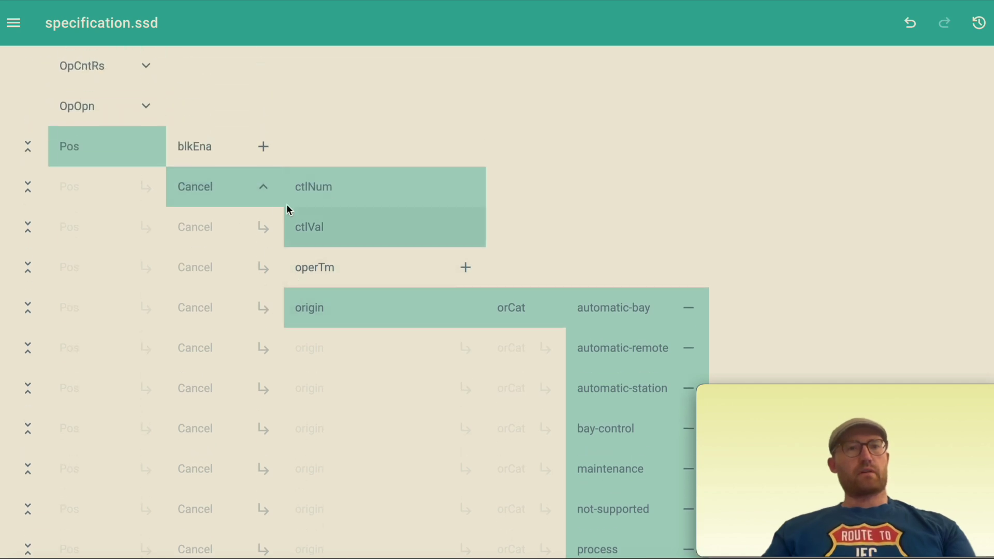
Step: Under Pos, collapse Cancel and switch the ctlModel selection from direct-with-enhanced-security to sbo-with-enhanced-security
left_click(36, 186)
scroll(240, 258, "down", 1)
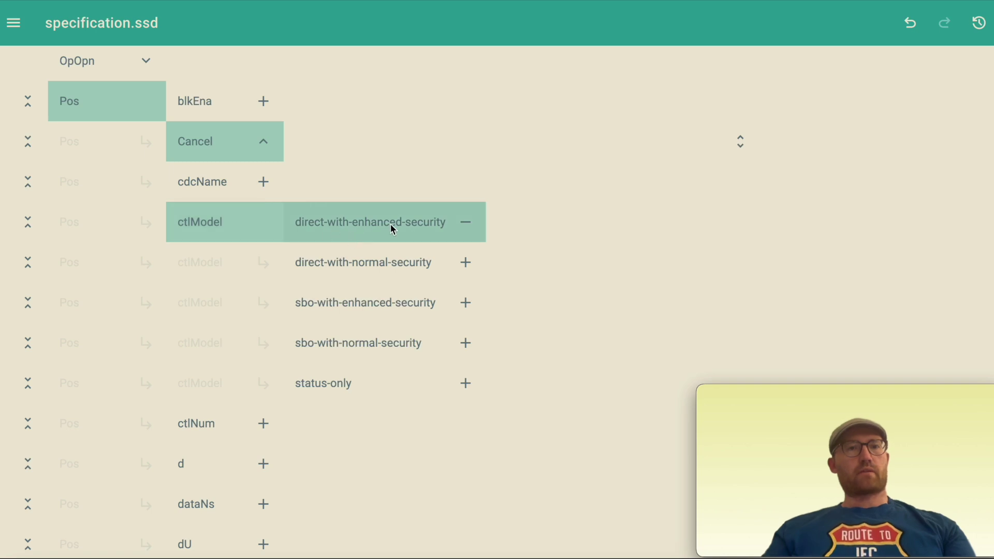
left_click(389, 314)
left_click(390, 219)
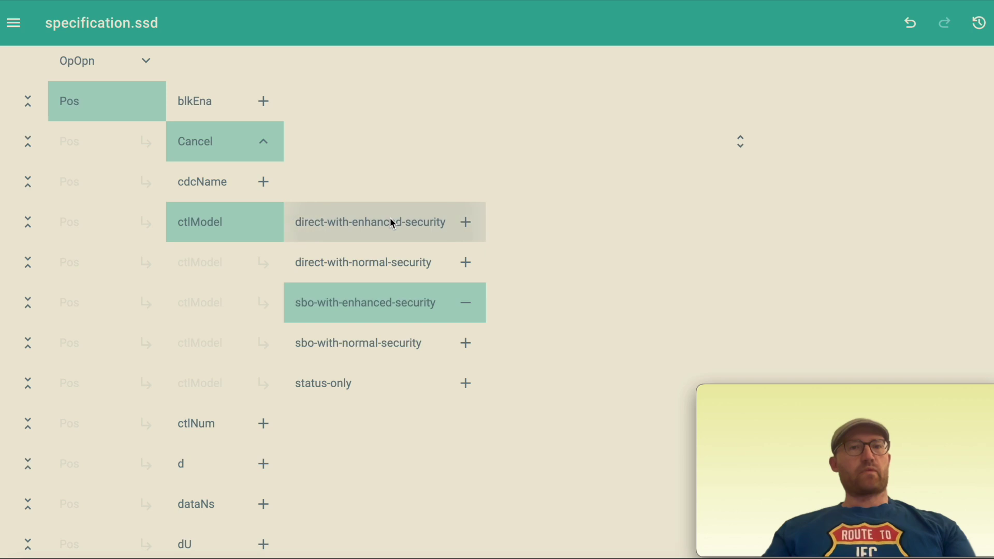
Step: Collapse Oper under Pos, add SBOw to the selection, and review its children
scroll(367, 310, "down", 7)
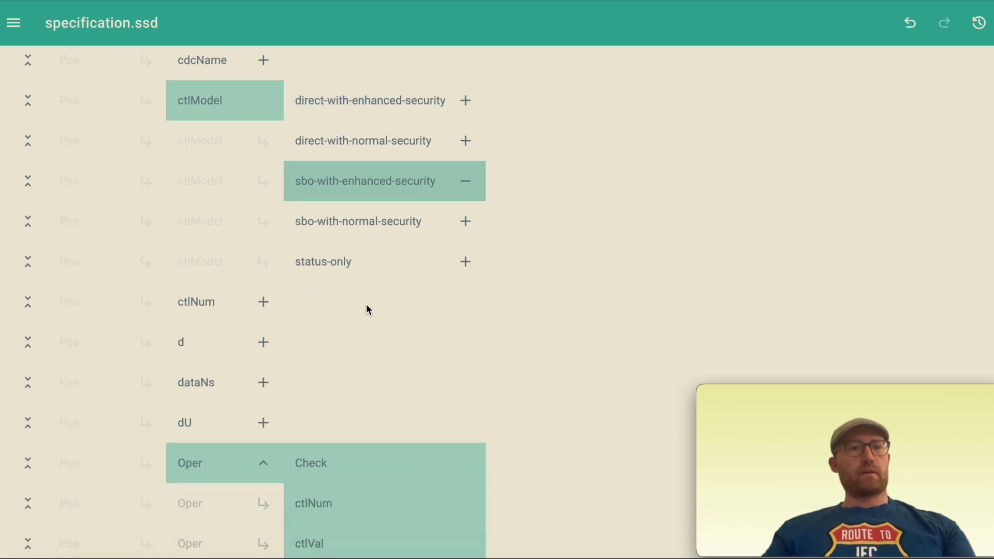
left_click(28, 202)
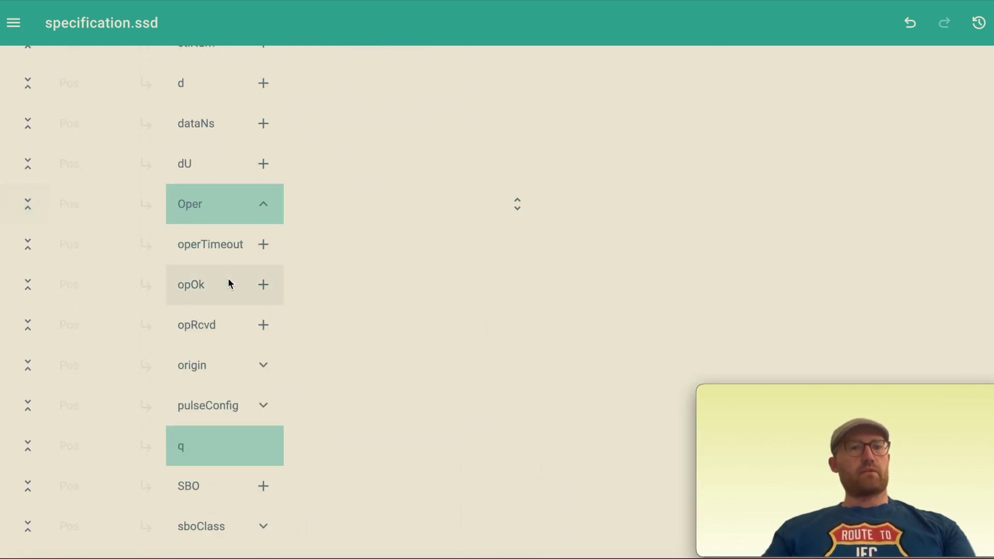
scroll(229, 282, "down", 4)
scroll(229, 283, "down", 4)
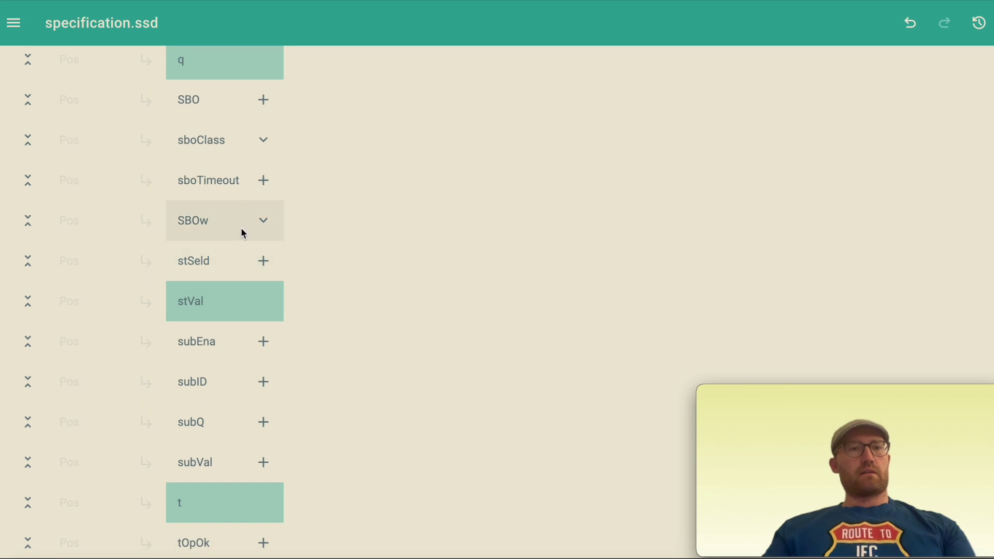
left_click(252, 234)
scroll(334, 268, "down", 3)
scroll(335, 268, "up", 15)
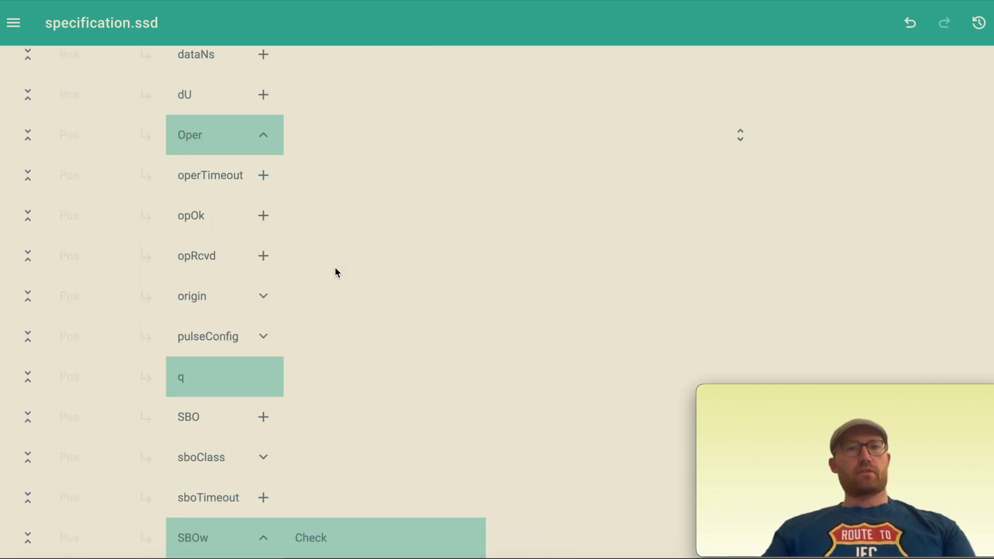
scroll(630, 223, "up", 10)
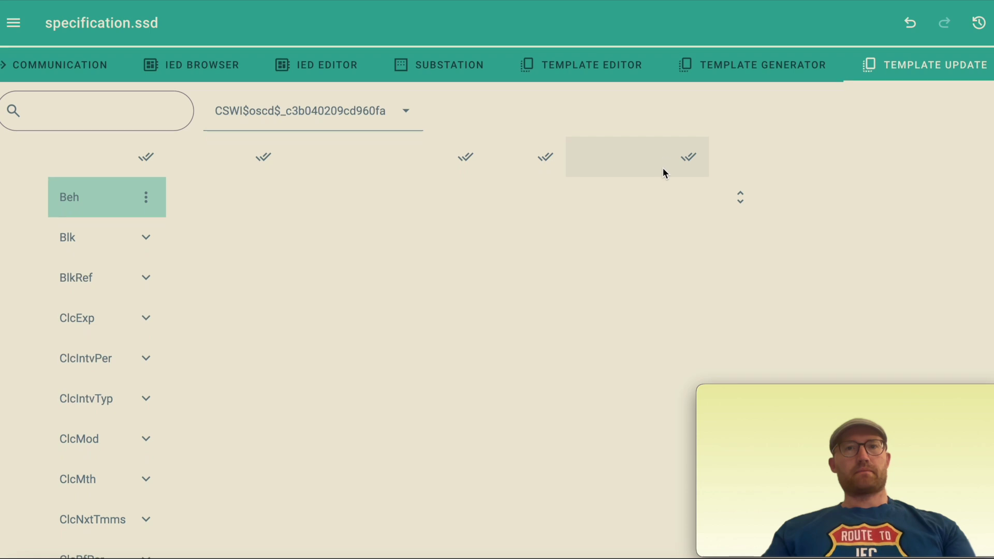
scroll(617, 387, "down", 20)
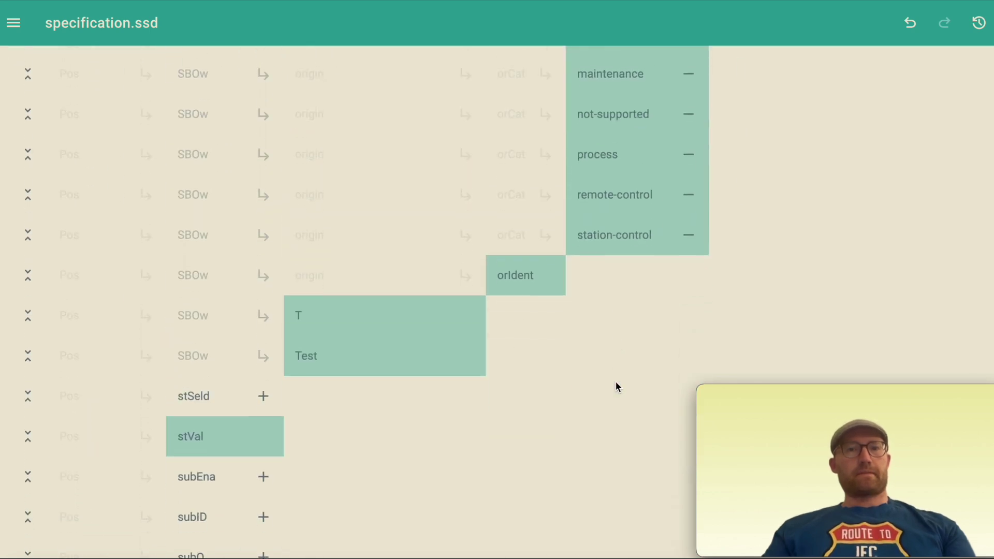
scroll(616, 386, "up", 12)
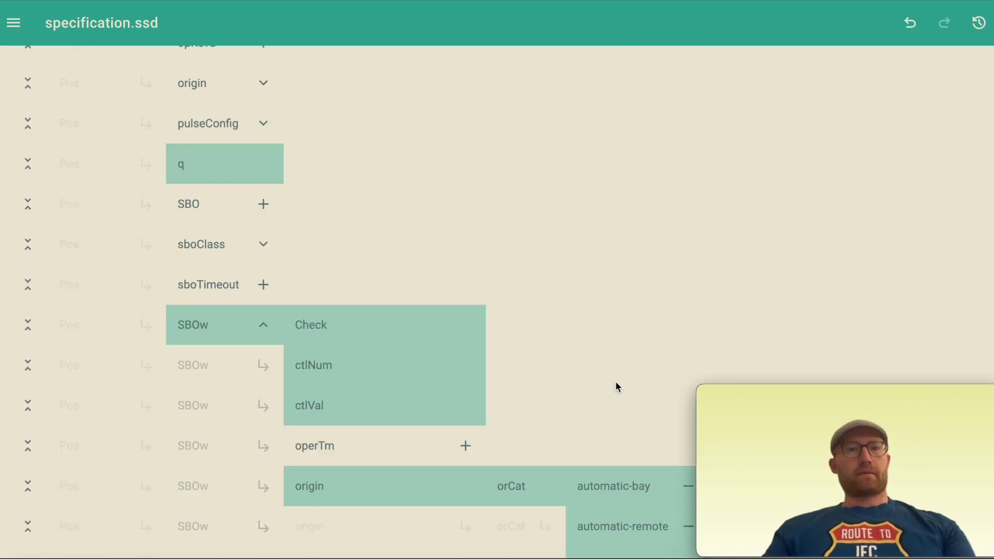
Step: Collapse SBOw under Pos and add sboTimeout to the selection
left_click(29, 325)
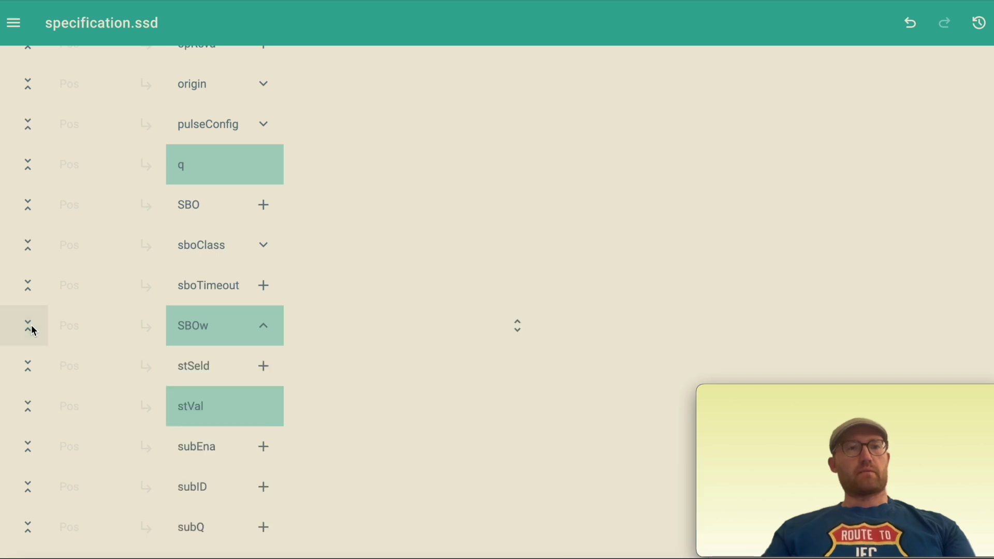
scroll(264, 355, "down", 3)
scroll(264, 355, "up", 8)
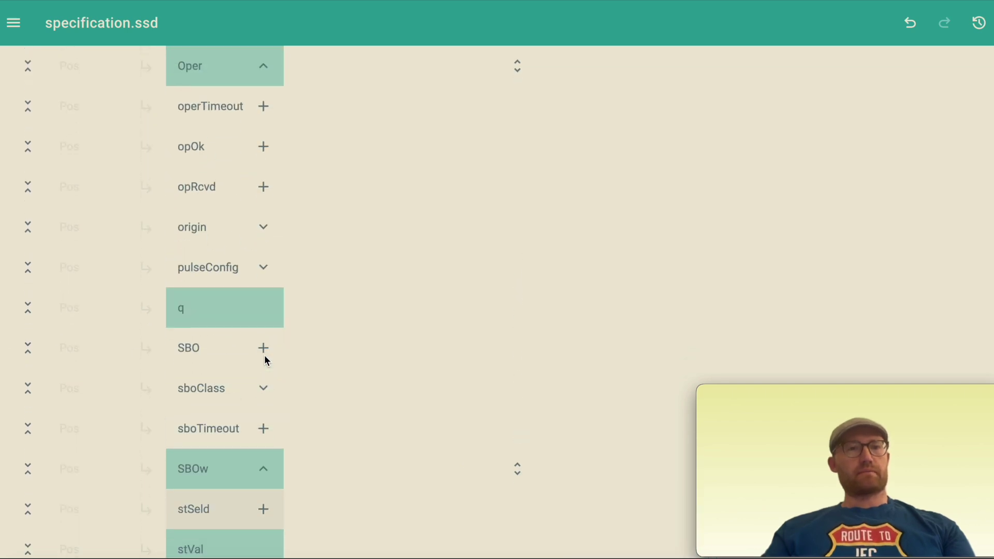
scroll(264, 355, "up", 9)
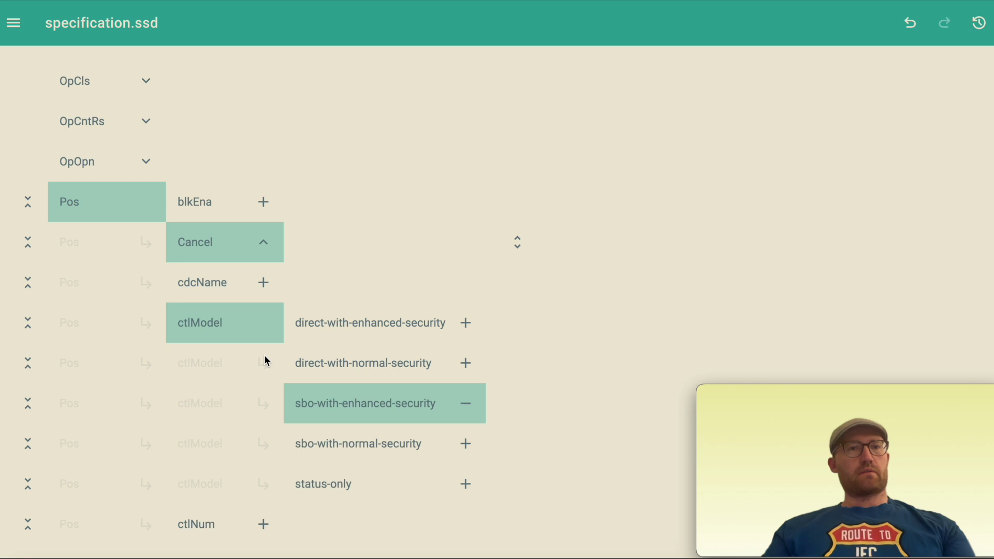
scroll(240, 350, "down", 8)
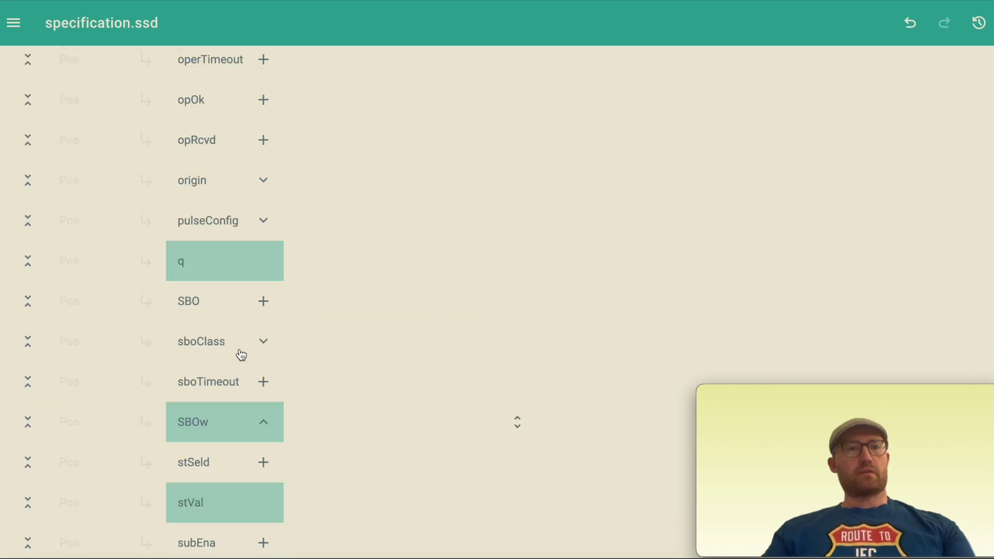
left_click(238, 211)
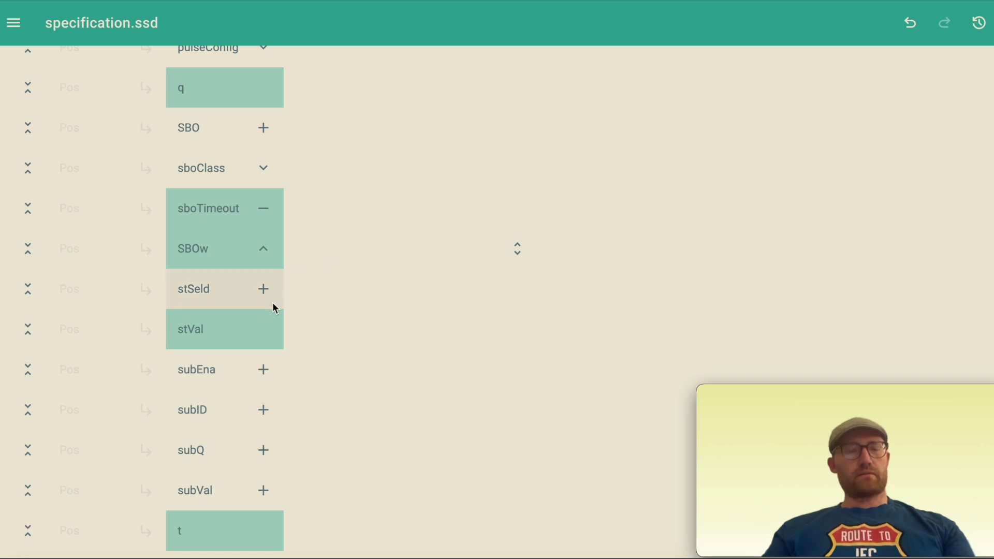
scroll(273, 306, "down", 1)
scroll(272, 310, "up", 1)
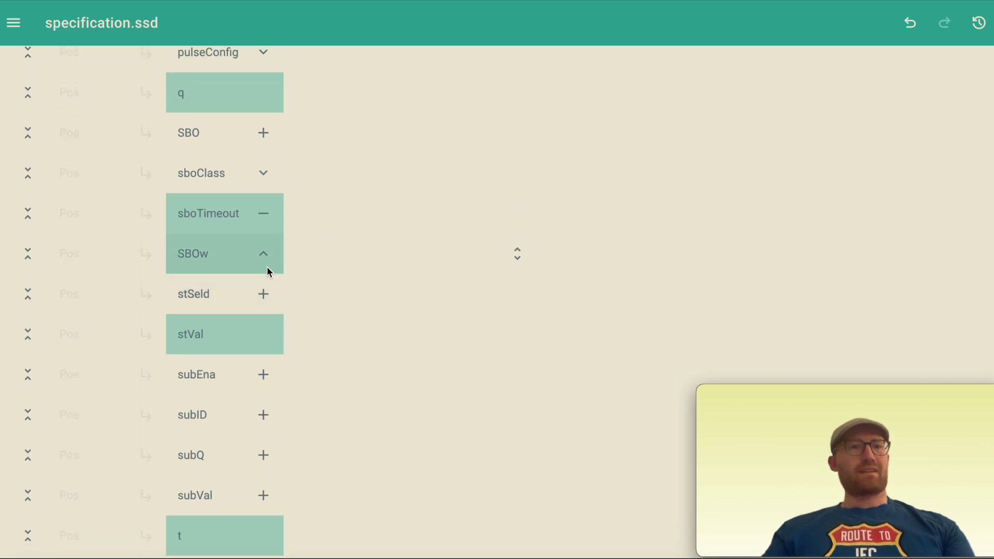
Step: Add operTimeout to the Pos selection and collapse data object Pos
scroll(268, 272, "up", 1)
scroll(268, 271, "up", 4)
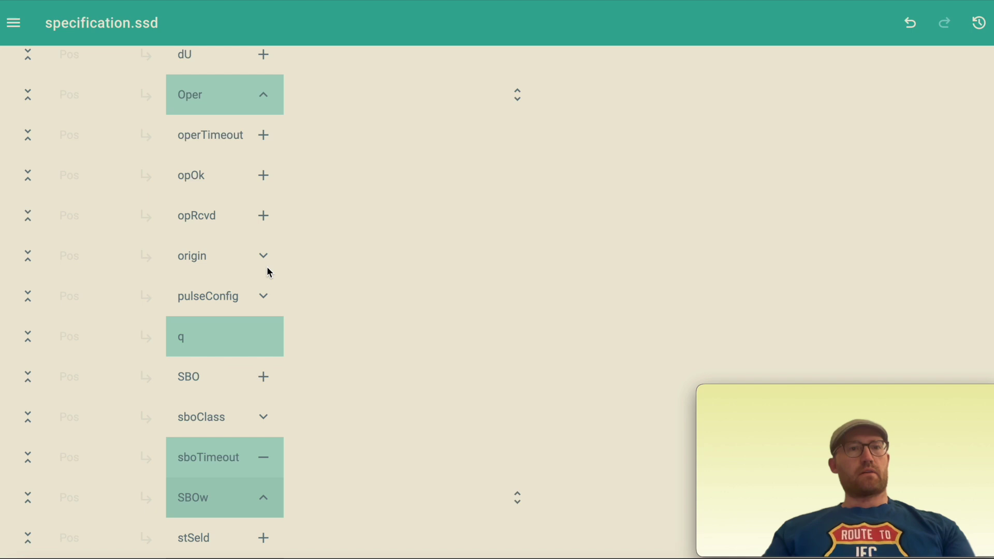
left_click(241, 144)
scroll(321, 155, "up", 10)
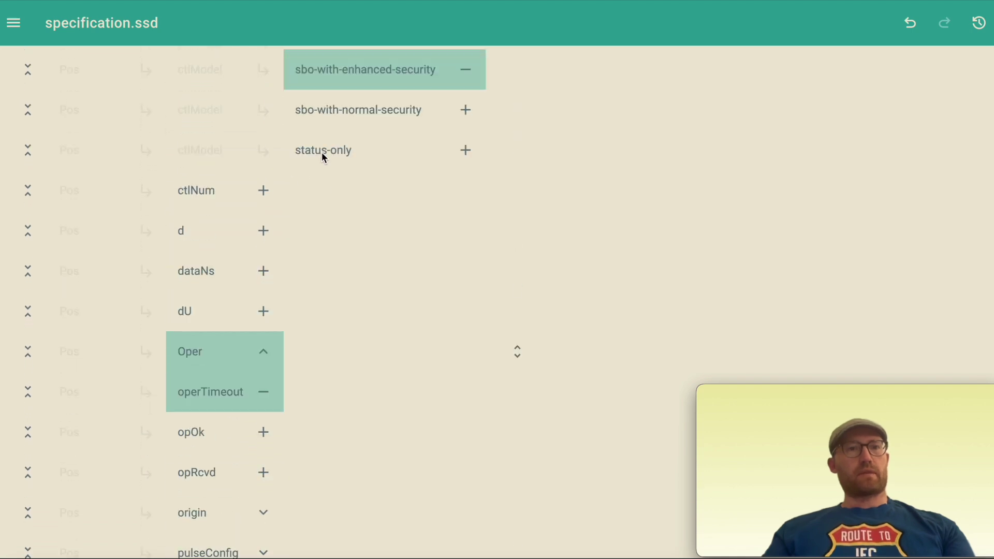
scroll(320, 159, "up", 2)
left_click(45, 262)
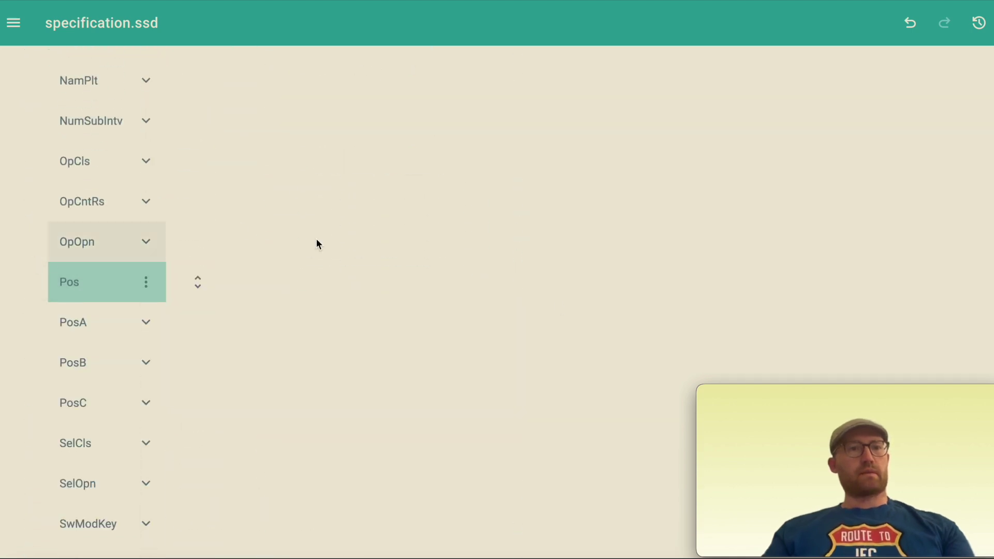
left_click_drag(801, 399, 461, 257)
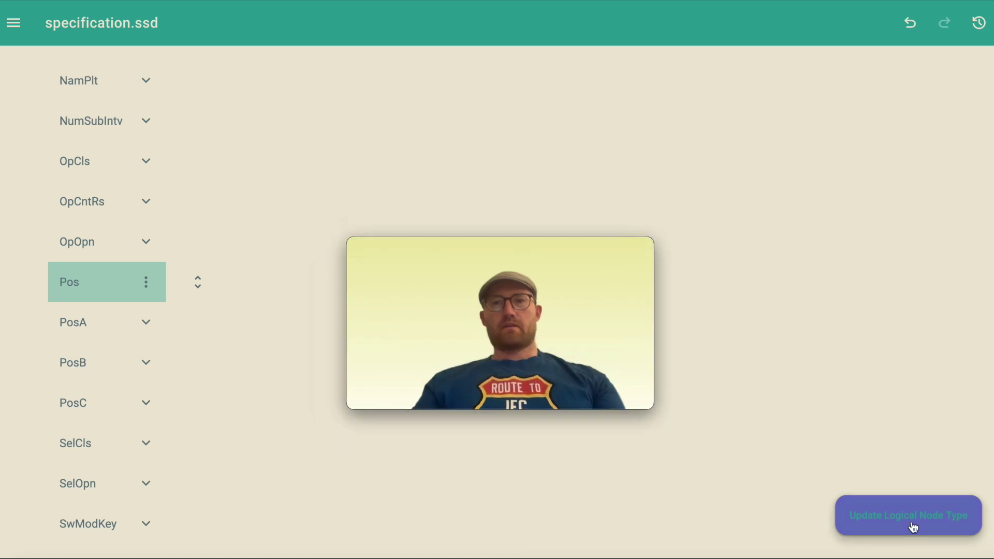
Step: Apply the update to the CSWI logical node type and open the CSWI type in the Template Editor
left_click_drag(517, 250, 870, 405)
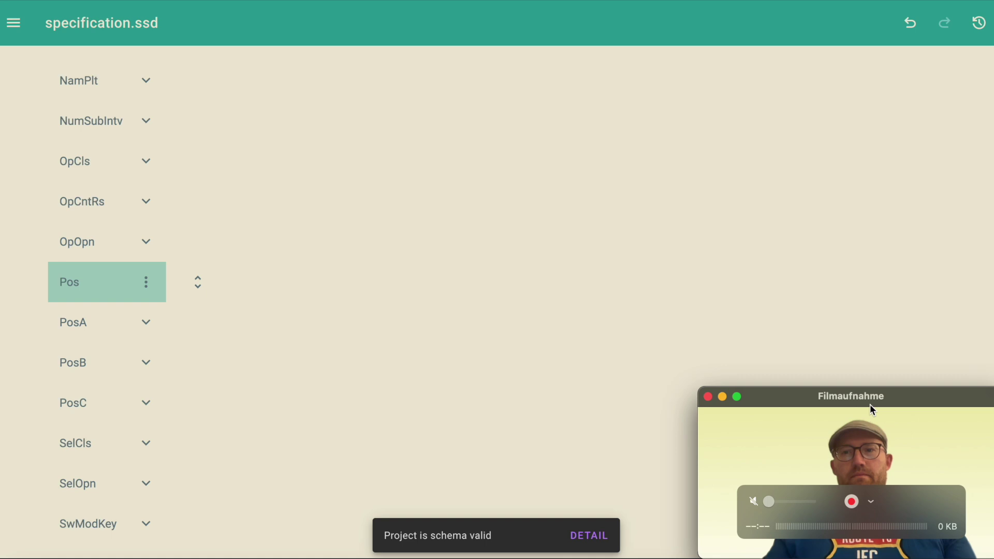
left_click(710, 182)
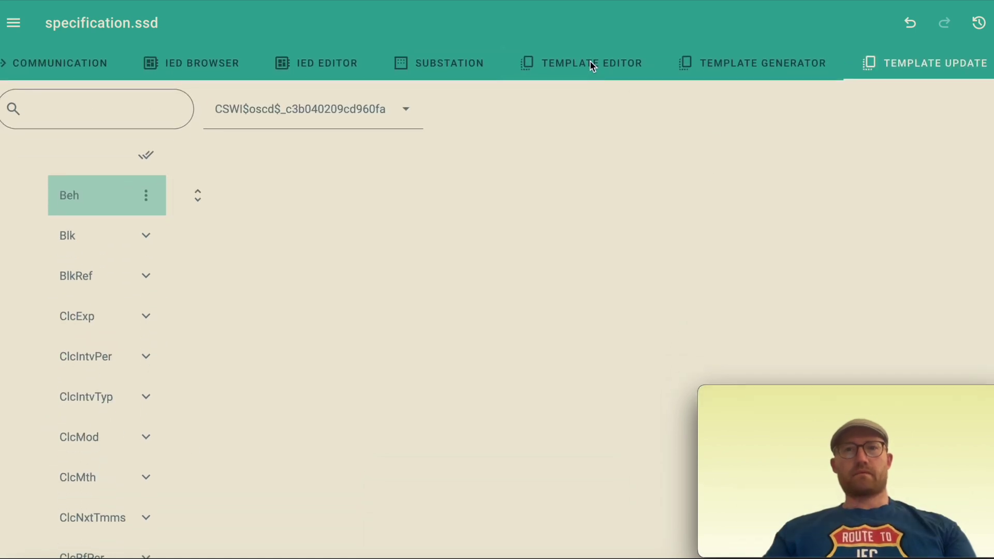
left_click(592, 66)
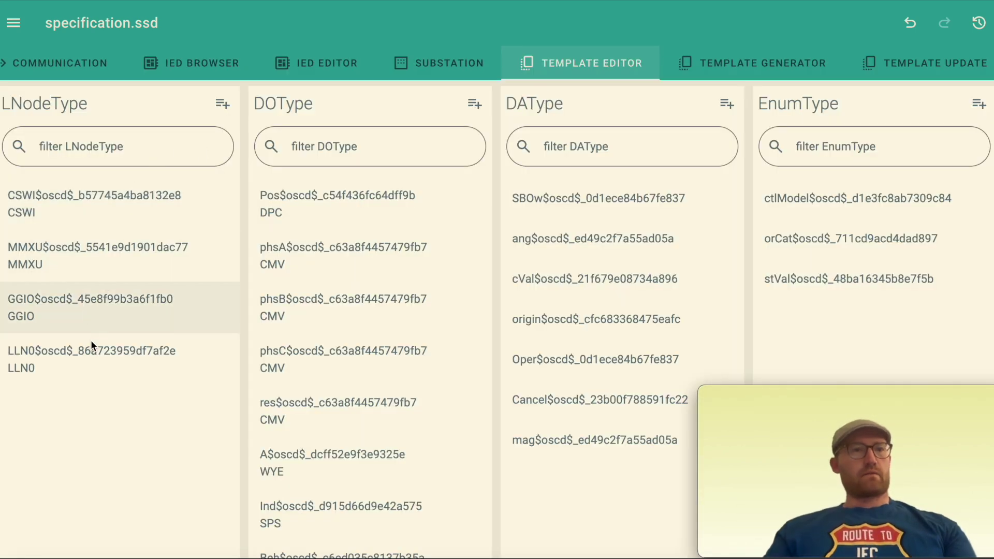
left_click(92, 207)
scroll(92, 207, "down", 1)
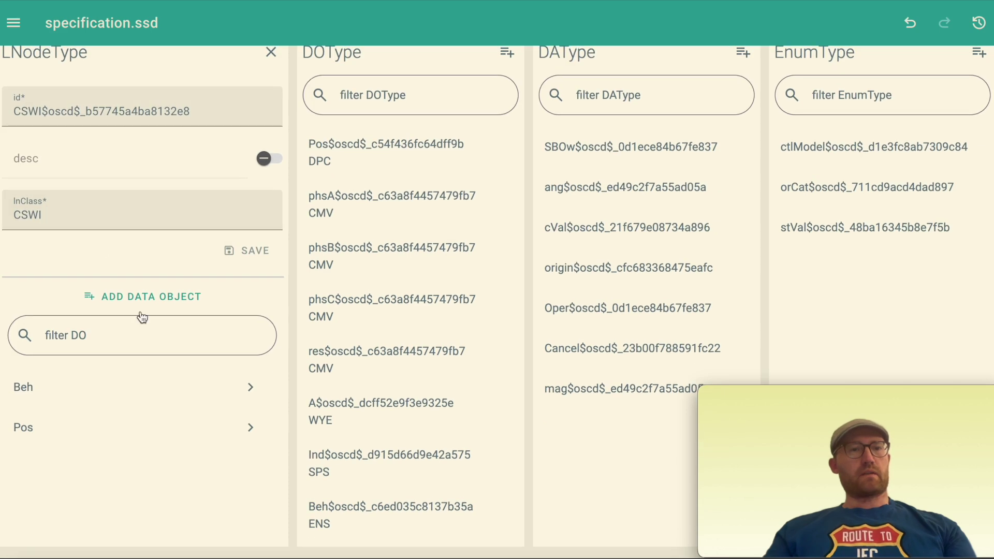
Step: Review the data attributes of CSWI's Pos and the enum values of its ctlModel, and close the opened CSWI and Pos types
left_click(252, 427)
scroll(356, 362, "down", 4)
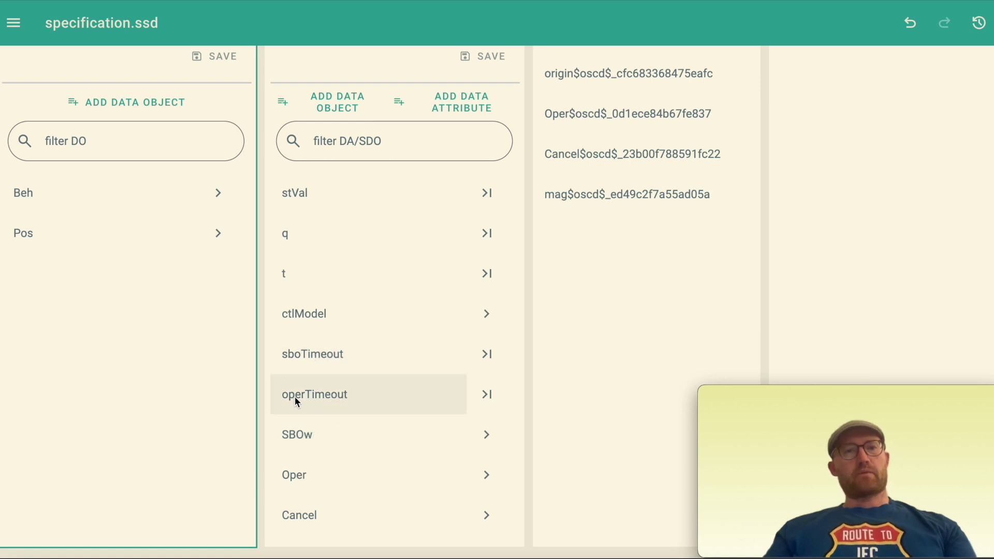
left_click(487, 322)
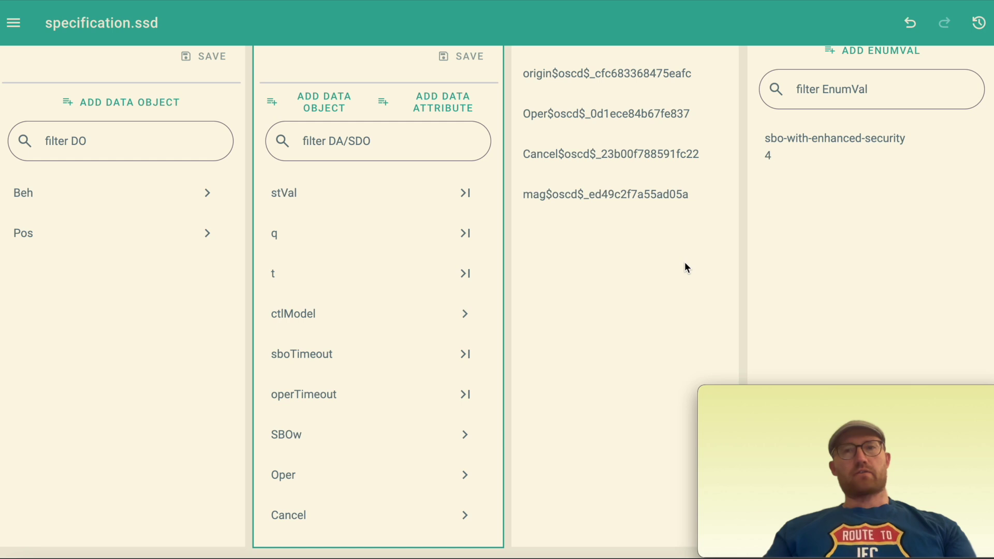
scroll(684, 262, "up", 2)
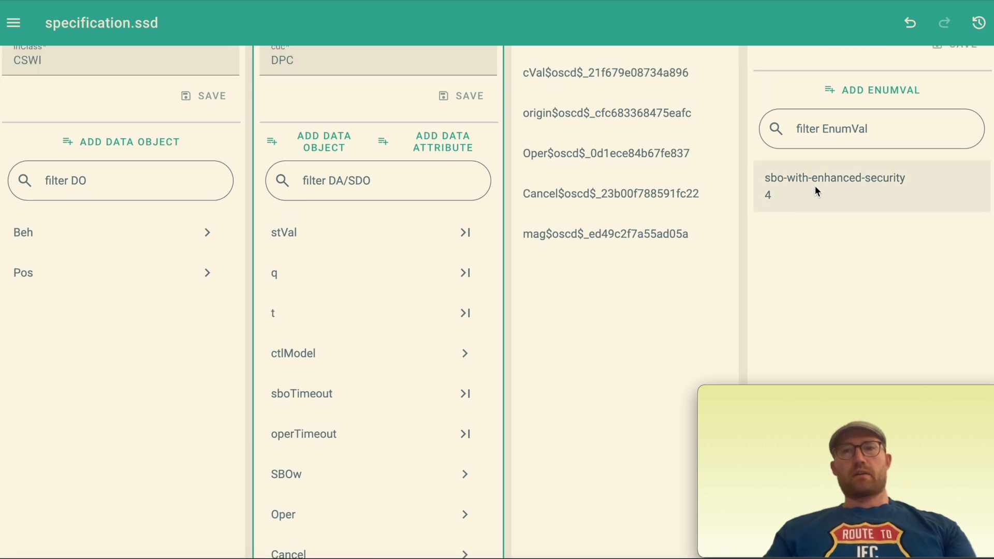
scroll(471, 341, "down", 2)
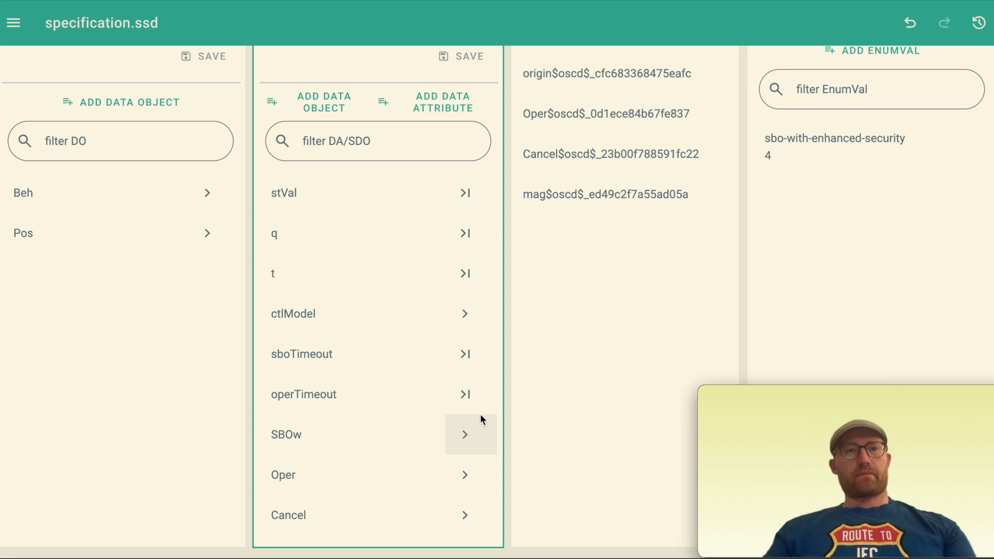
scroll(525, 359, "up", 10)
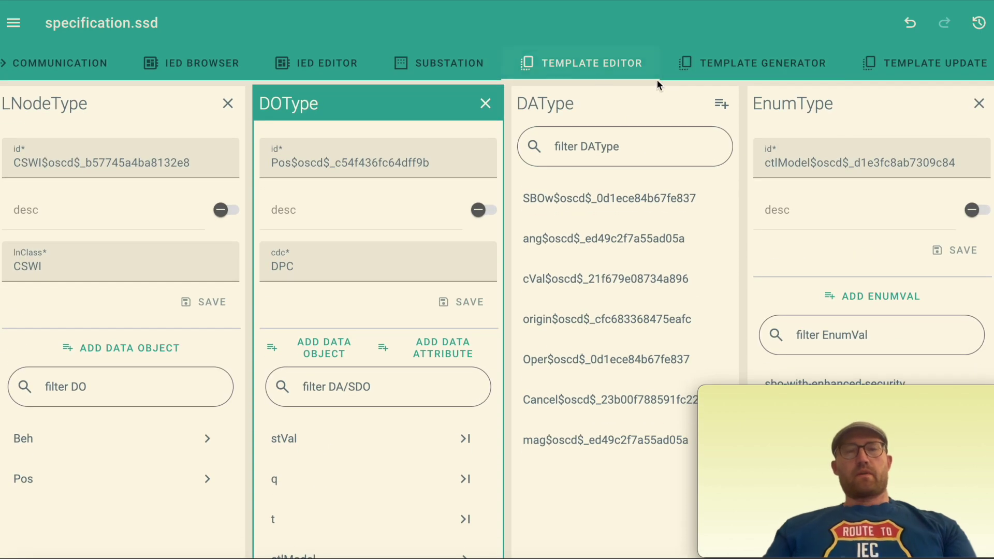
left_click(486, 104)
left_click(228, 103)
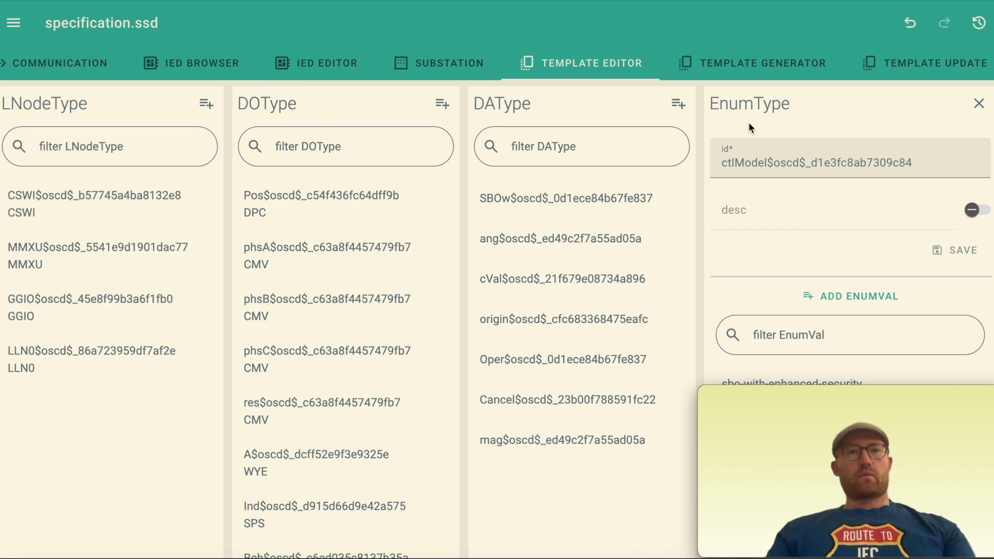
Step: Load the LLN0 logical node type in Template Update and dismiss the warning about referenced types
left_click(901, 71)
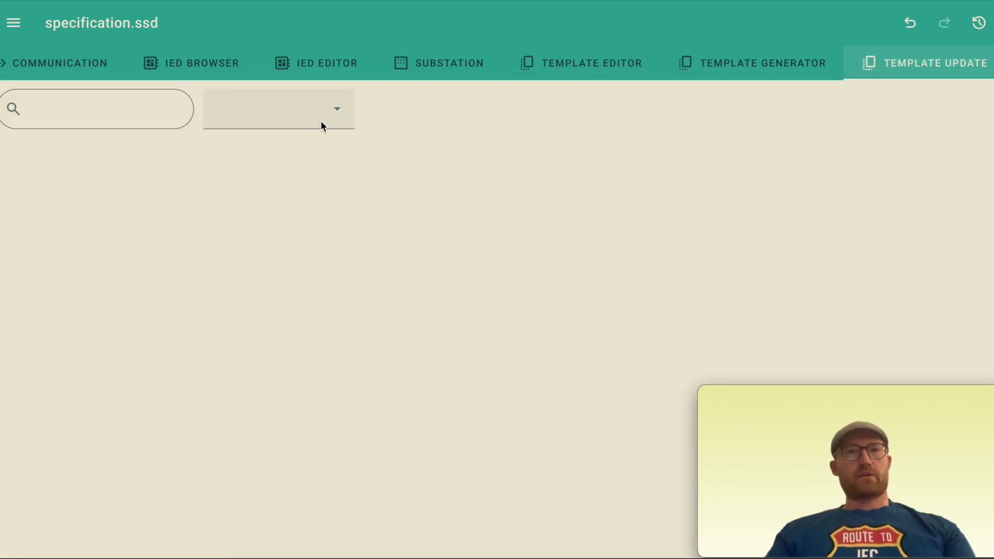
left_click(333, 113)
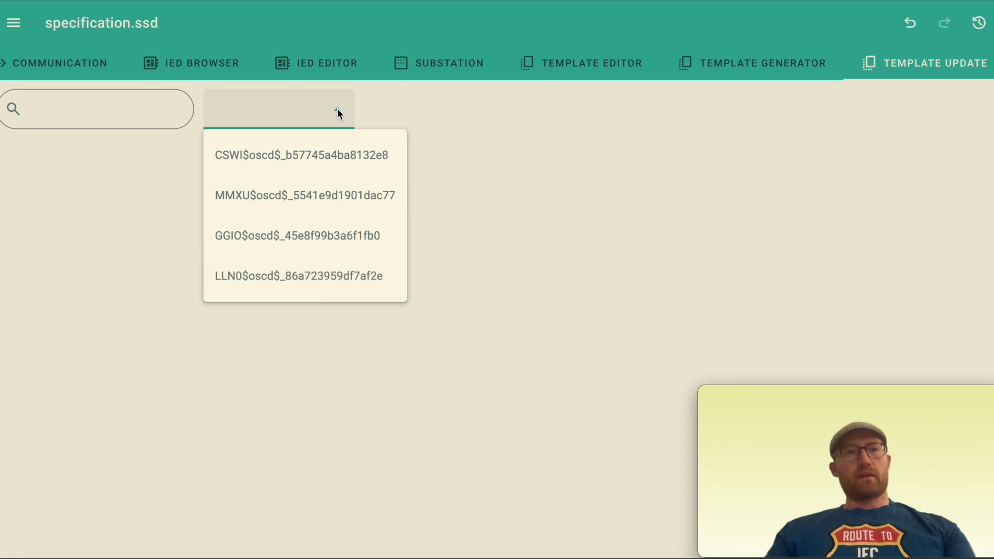
left_click(318, 276)
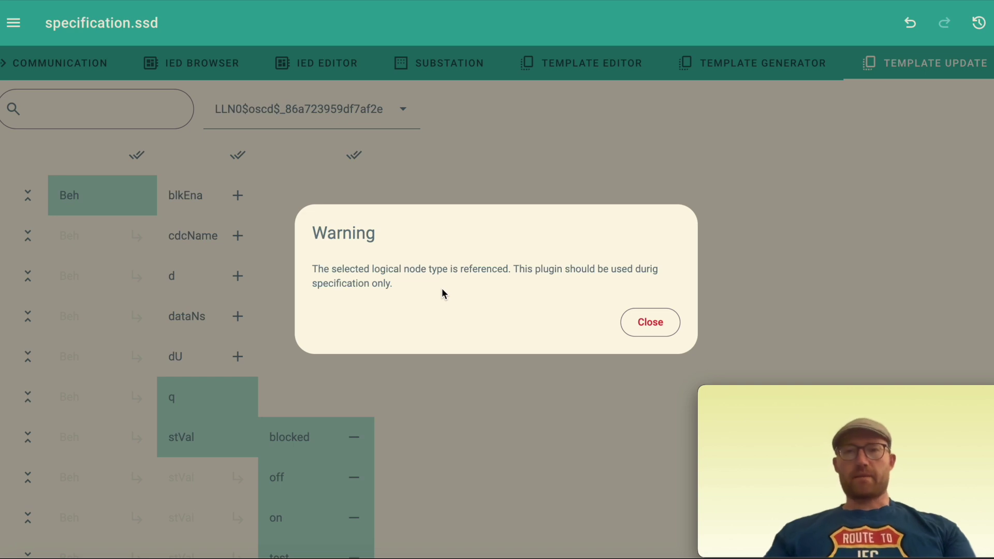
left_click(663, 330)
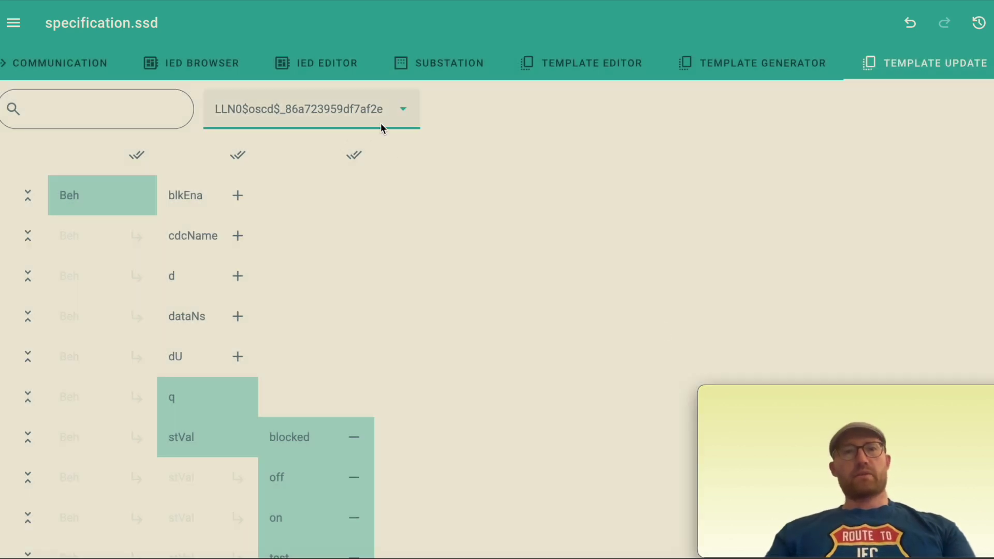
Step: Load the GGIO logical node type in Template Update and examine its data objects in the Template Editor
left_click(396, 117)
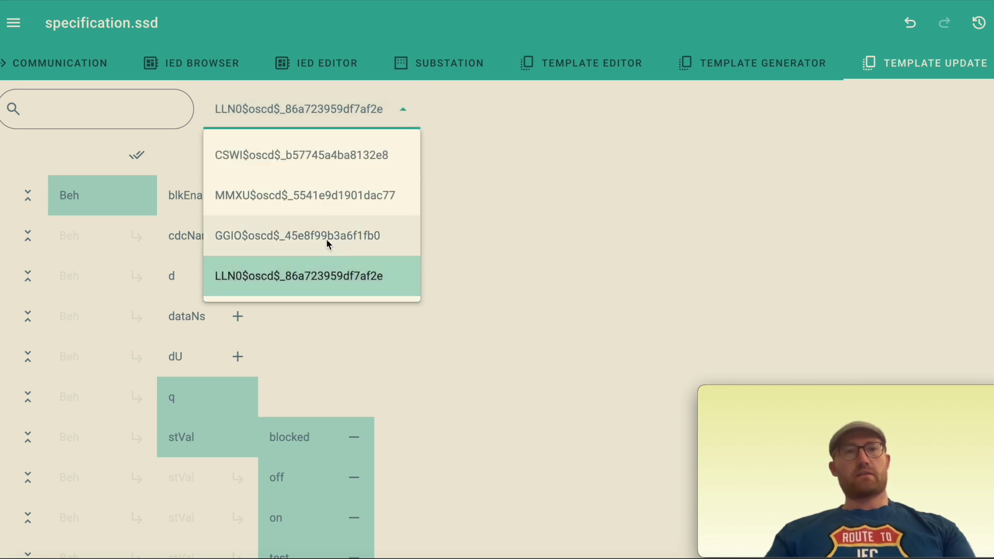
left_click(326, 241)
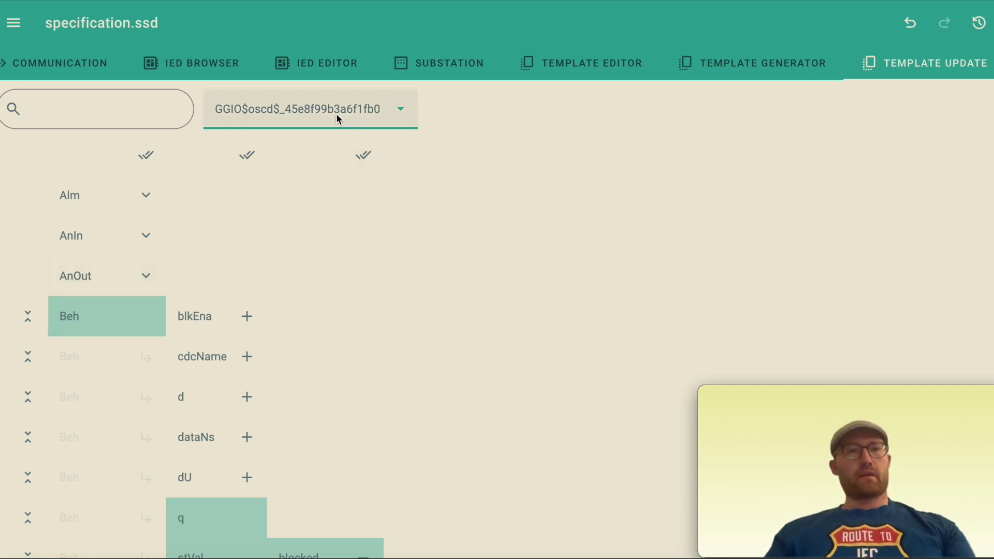
left_click(569, 64)
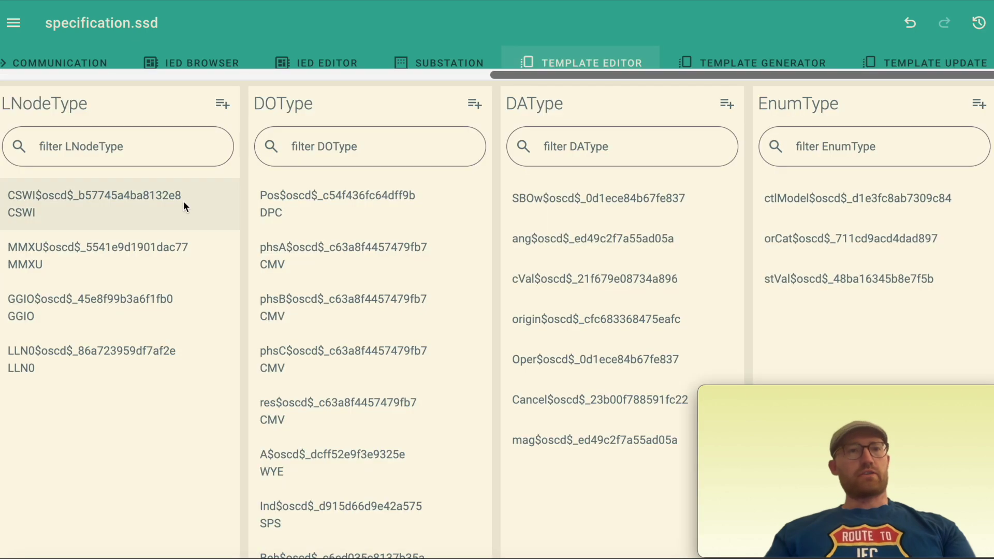
left_click(101, 324)
scroll(70, 396, "down", 1)
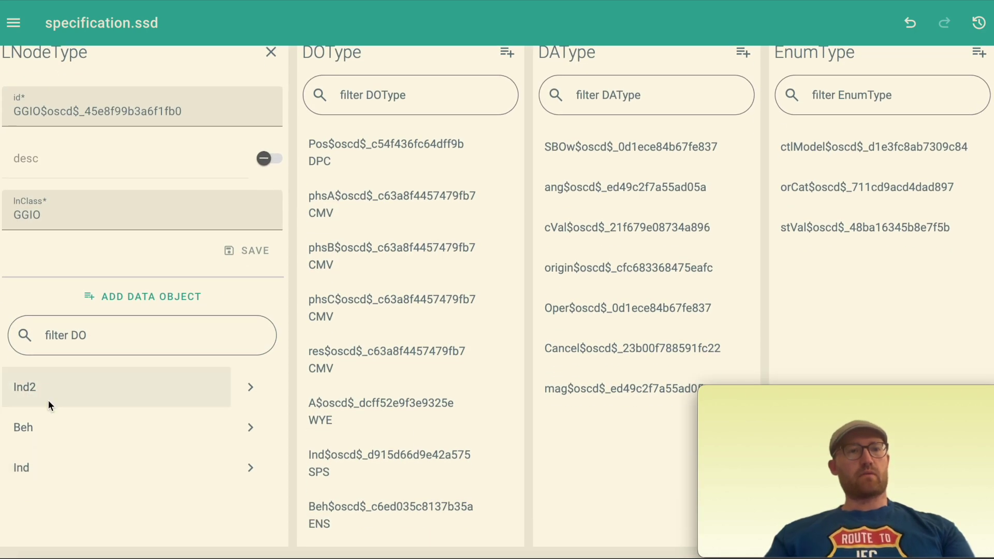
scroll(505, 175, "up", 1)
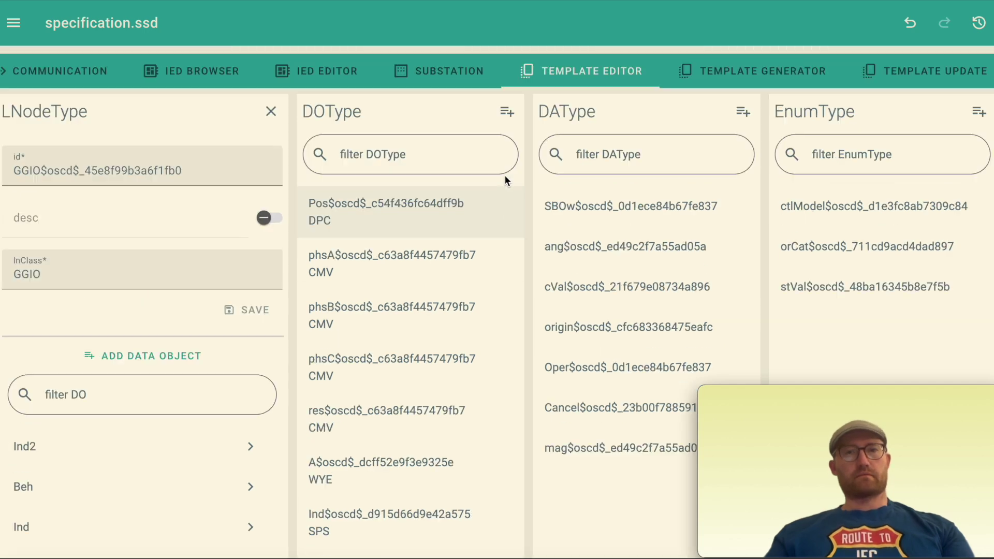
Step: Load the GGIO logical node type in Template Update again and collapse its data object Beh
left_click(909, 64)
left_click(346, 125)
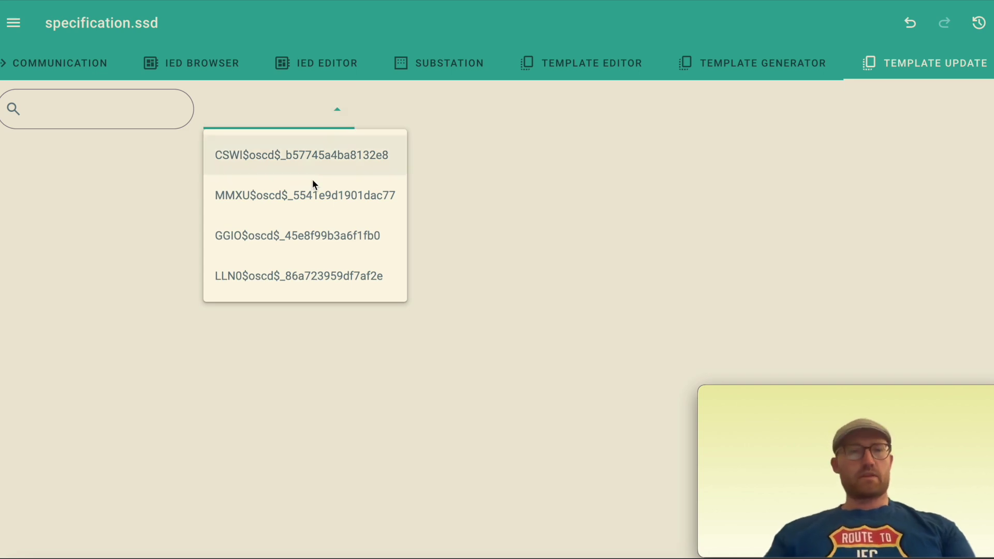
left_click(288, 238)
scroll(178, 262, "down", 1)
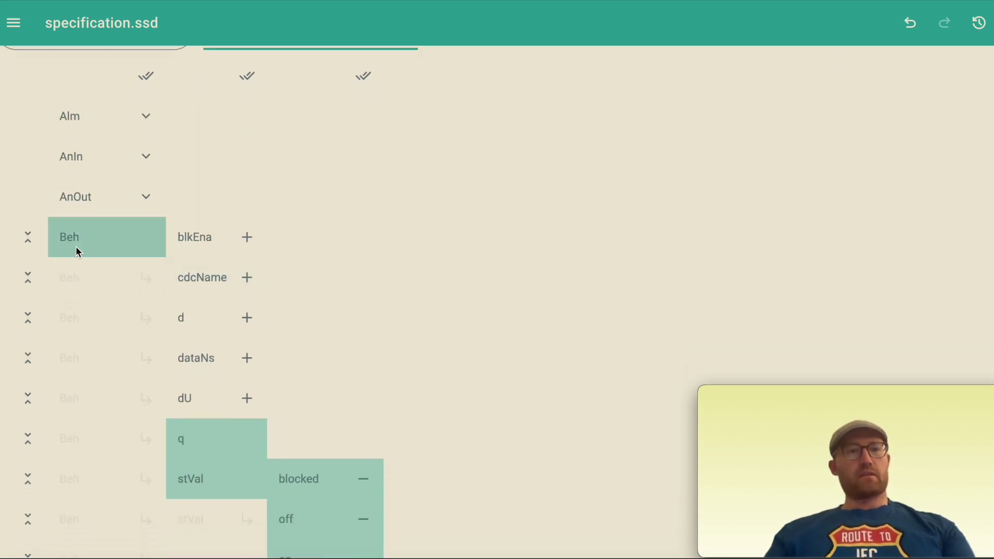
left_click(28, 237)
Step: Collapse data object Ind and look through GGIO's full list of data objects for Ind2
scroll(178, 262, "down", 15)
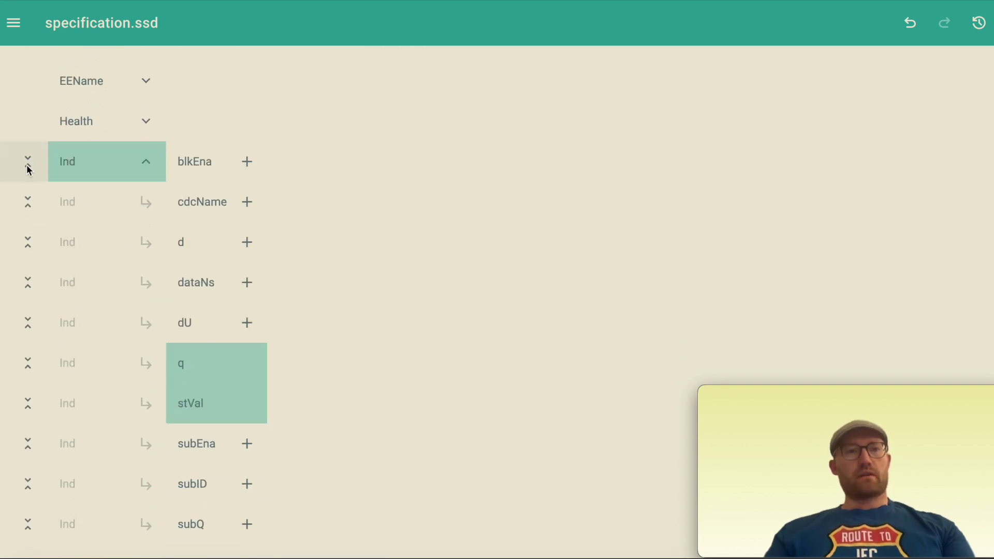
left_click(27, 164)
scroll(111, 377, "down", 4)
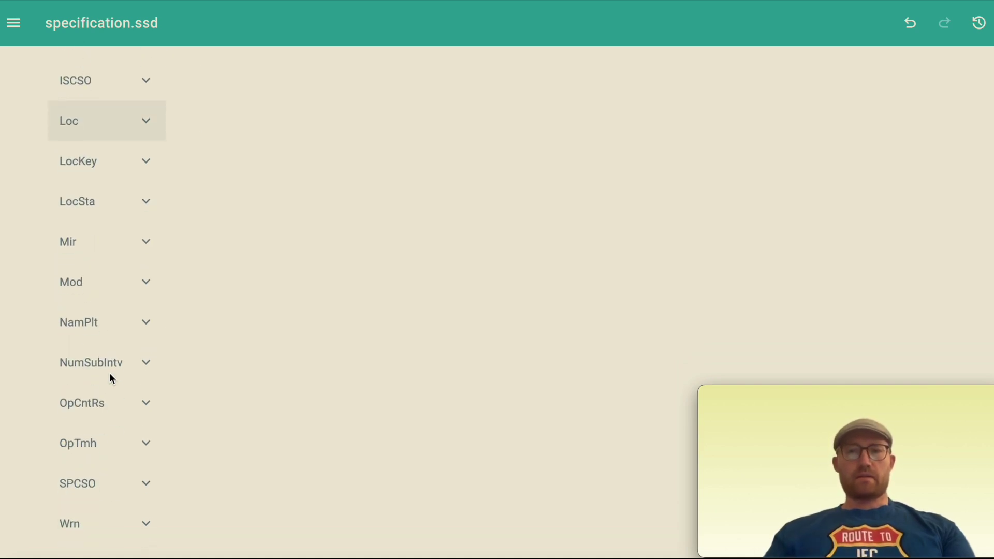
scroll(111, 379, "up", 11)
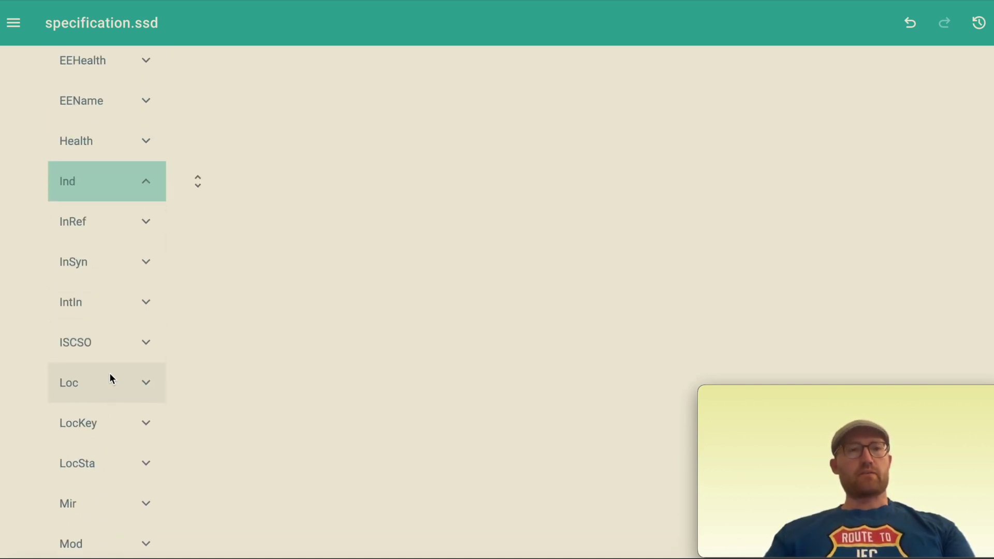
scroll(111, 378, "up", 11)
scroll(111, 378, "down", 20)
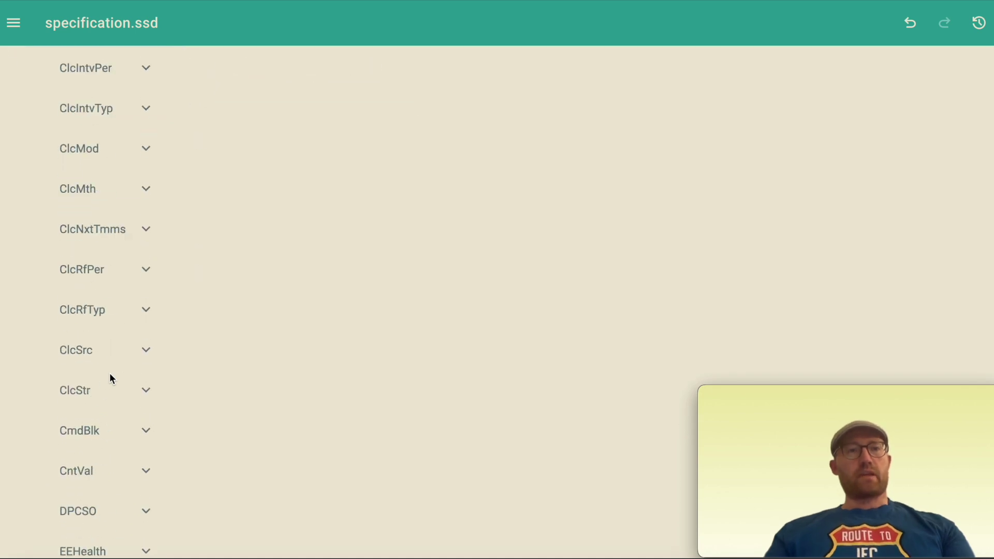
scroll(109, 378, "up", 3)
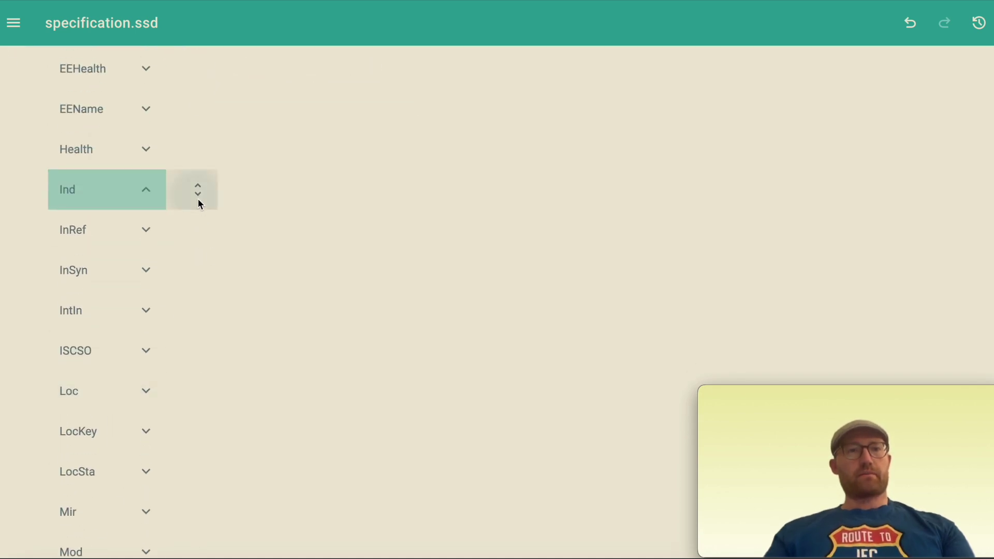
Step: Expand GGIO's data object Ind and add the attribute d to its selection
left_click(198, 195)
scroll(278, 356, "down", 4)
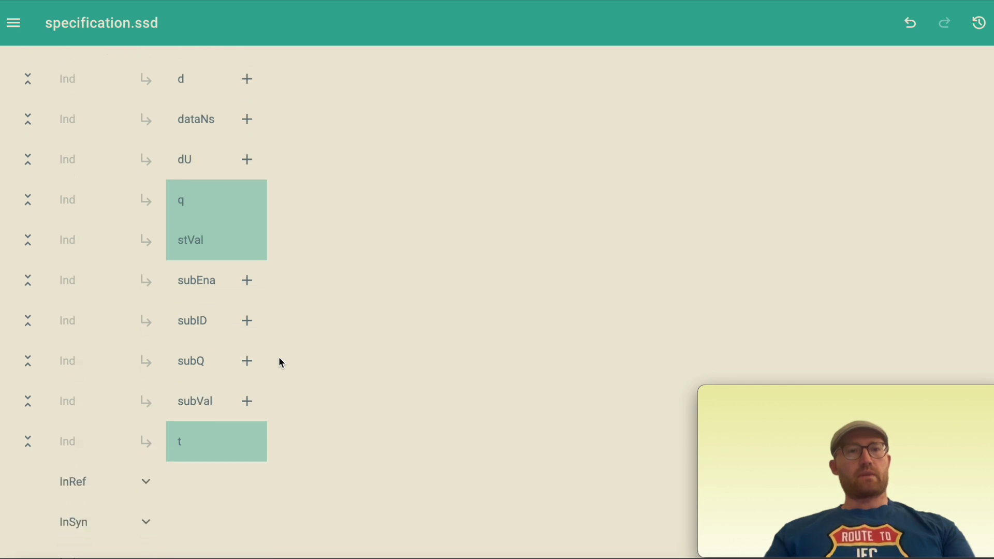
scroll(278, 362, "up", 3)
left_click(232, 228)
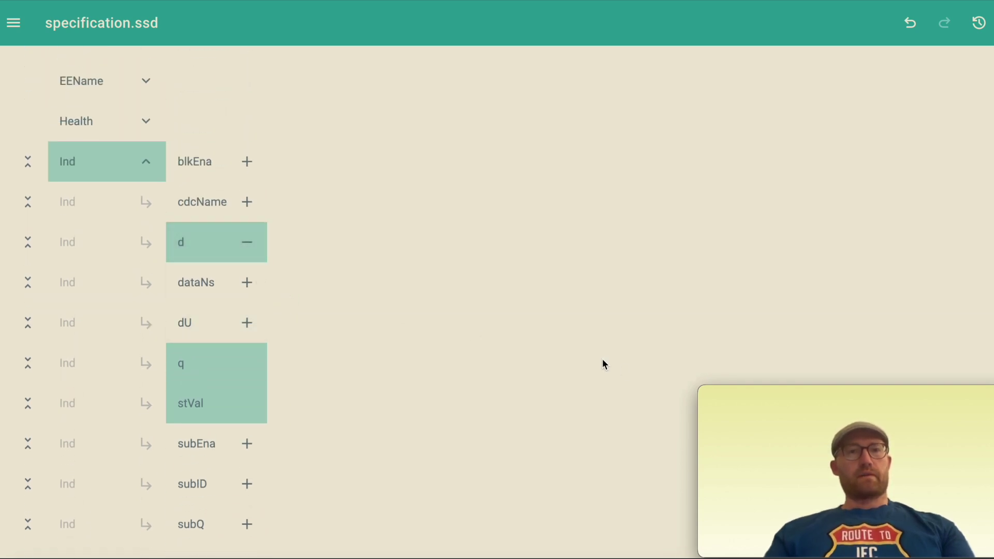
scroll(333, 301, "up", 6)
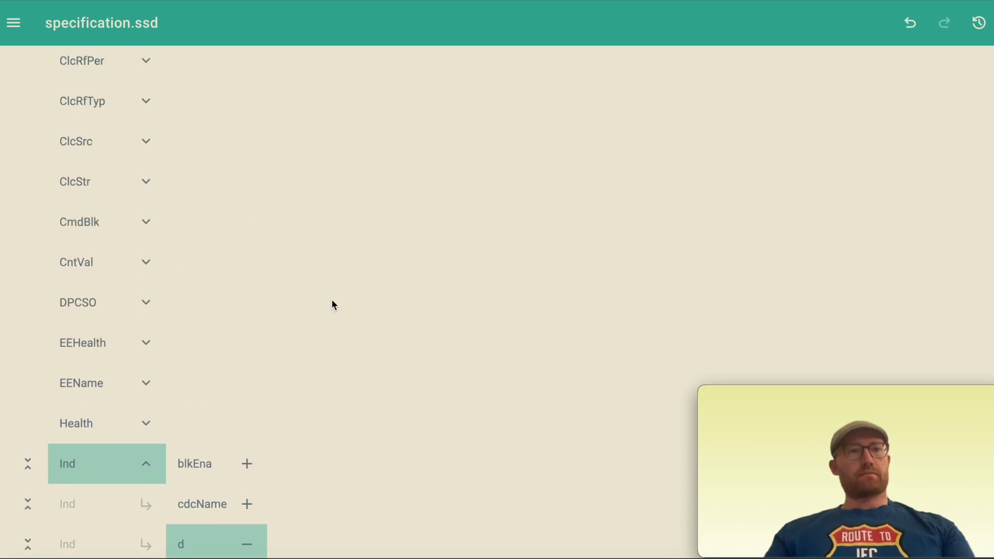
scroll(332, 301, "down", 8)
Step: Update the GGIO logical node type and proceed despite the data loss warning
left_click_drag(844, 394, 632, 343)
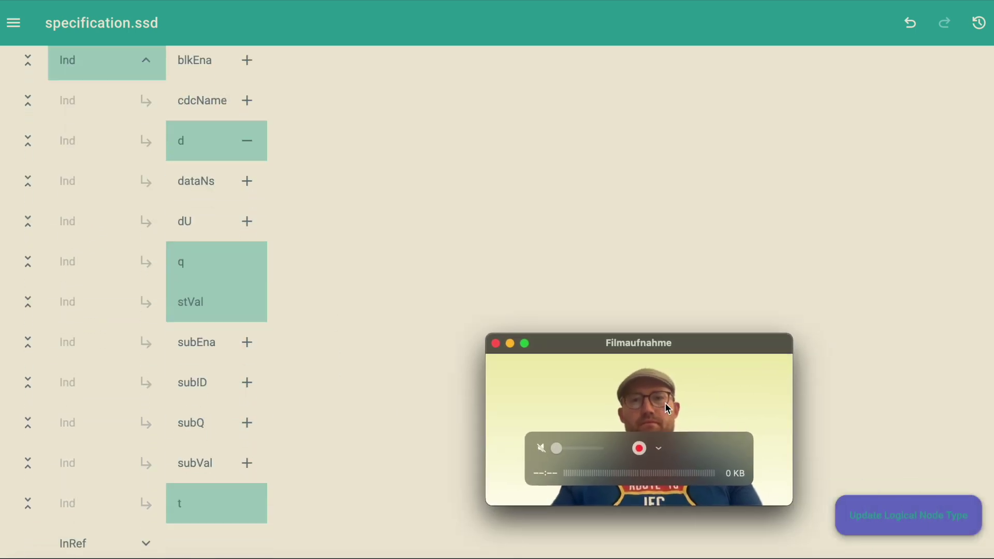
left_click(915, 521)
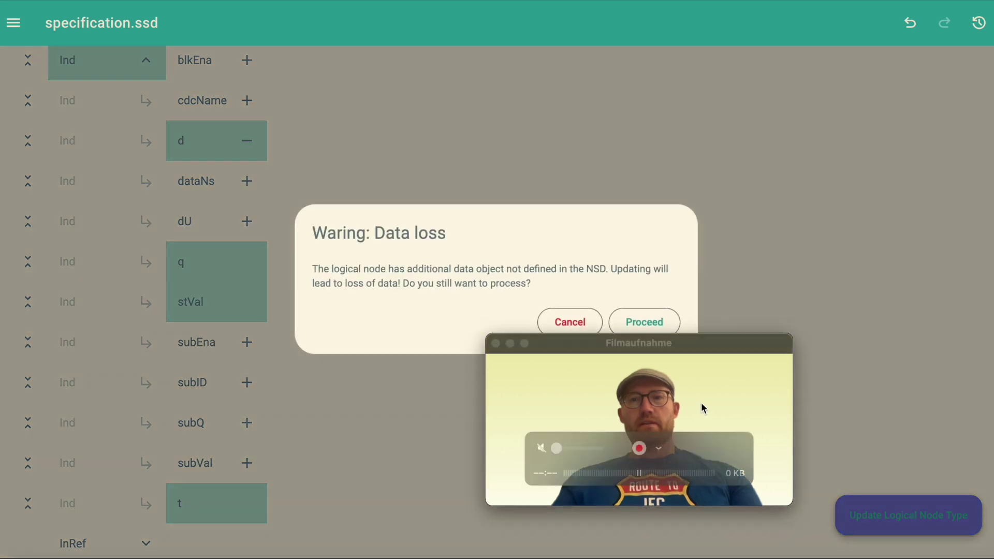
left_click_drag(637, 344, 827, 393)
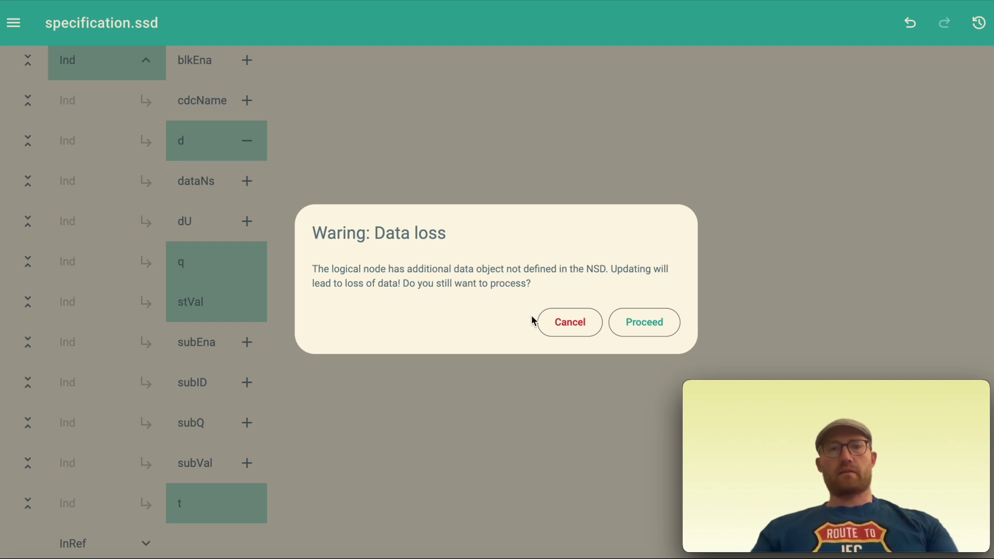
left_click(658, 330)
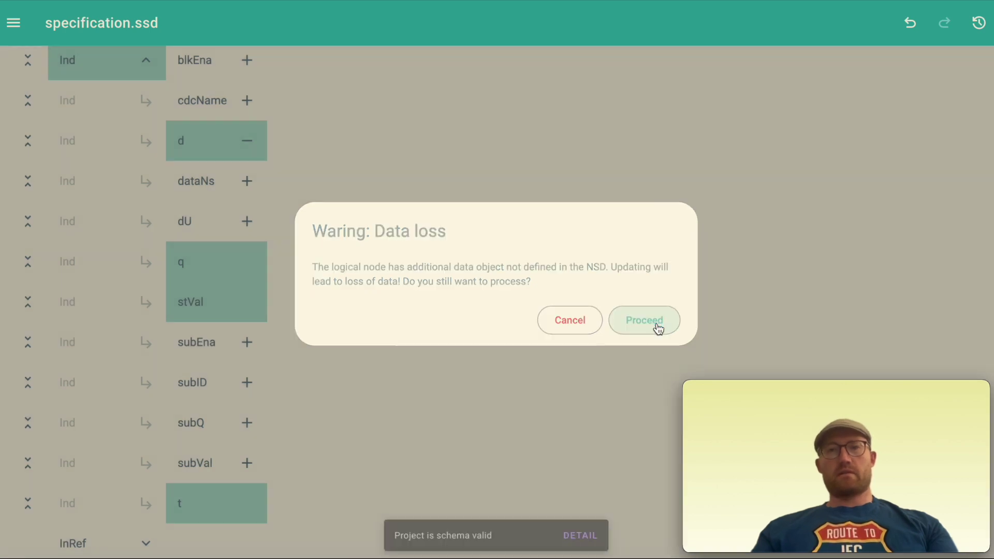
left_click_drag(793, 388, 786, 379)
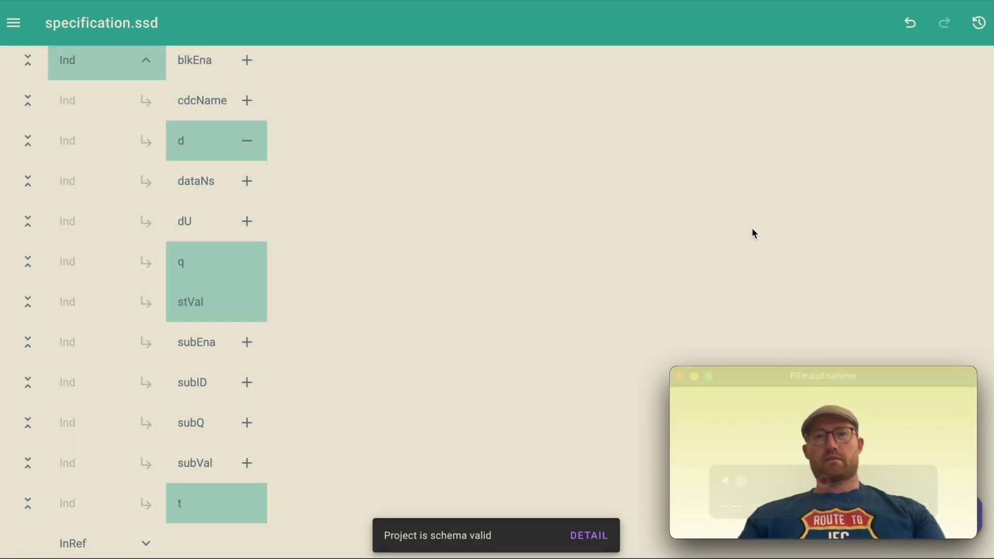
Step: Examine the updated GGIO type's data objects in the Template Editor and return to Template Update
scroll(741, 232, "up", 20)
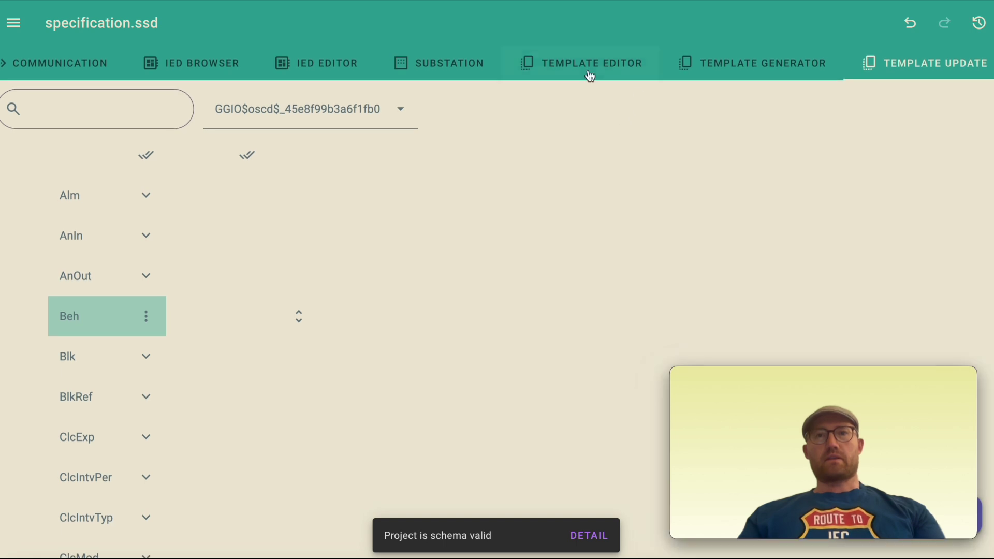
left_click(588, 67)
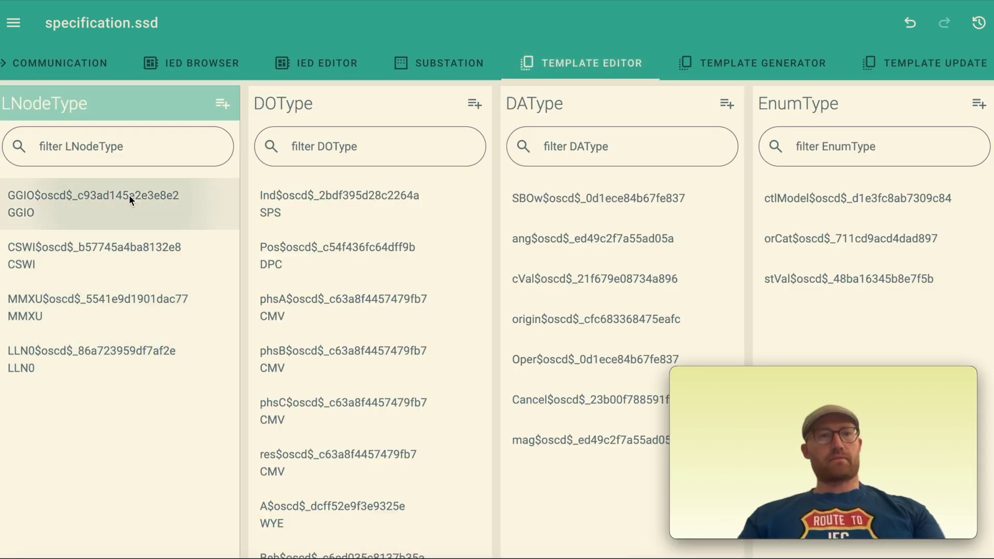
left_click(129, 195)
scroll(151, 332, "down", 1)
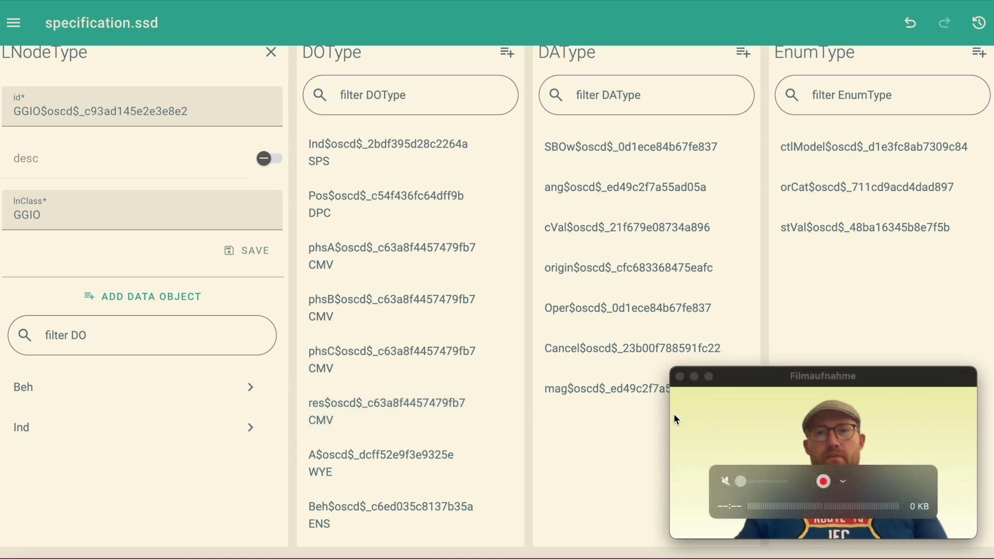
scroll(710, 206, "up", 2)
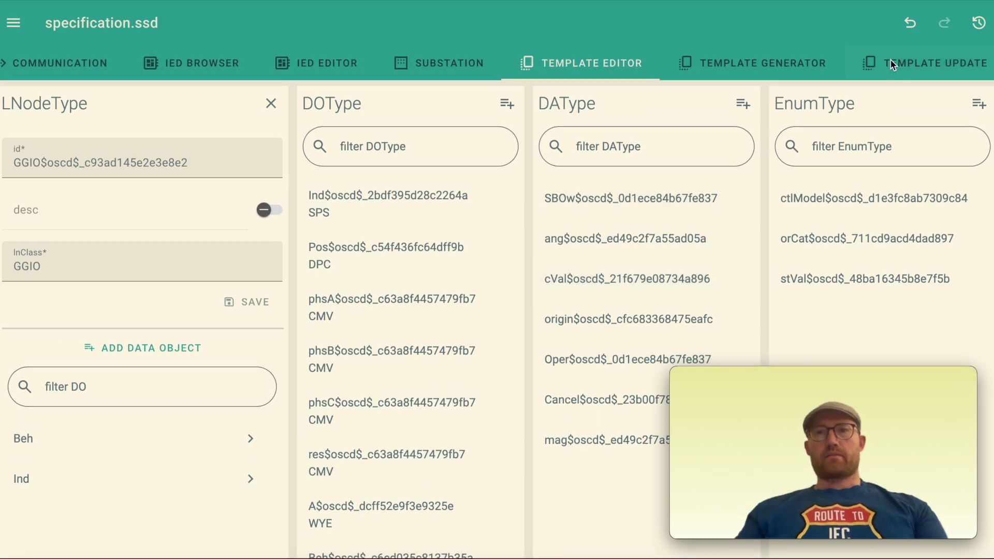
left_click(890, 61)
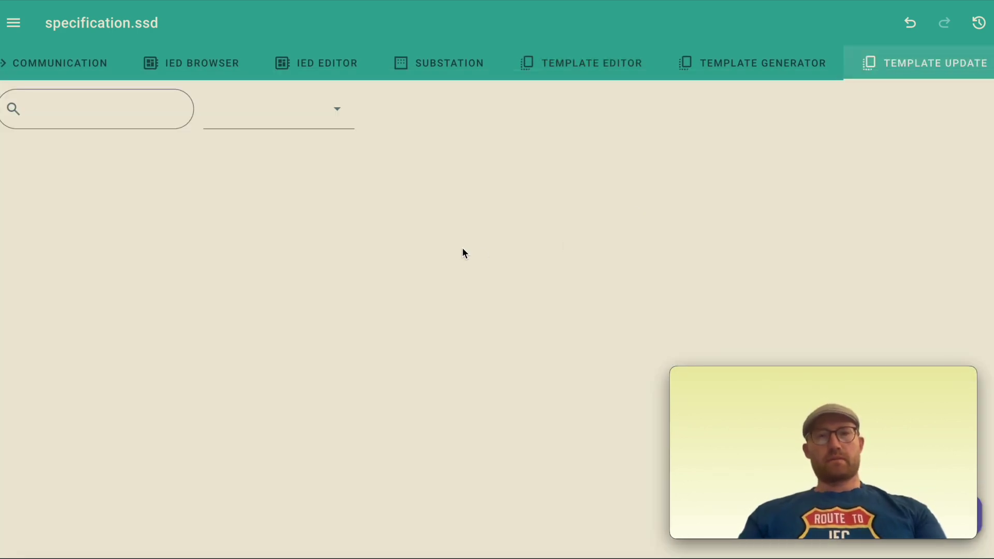